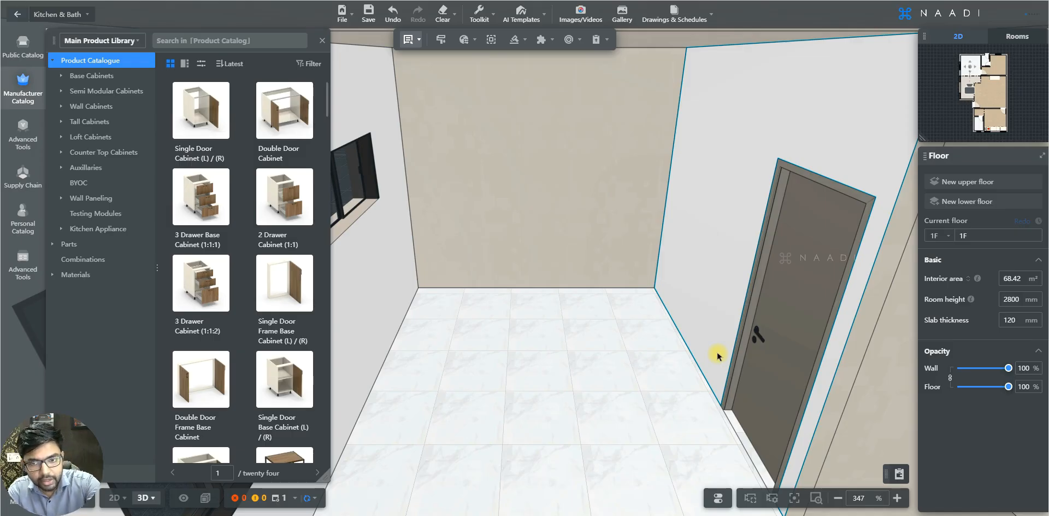
Step: Examine the empty kitchen's floor, back wall, window wall and door wall from several angles
drag(717, 355, 569, 367)
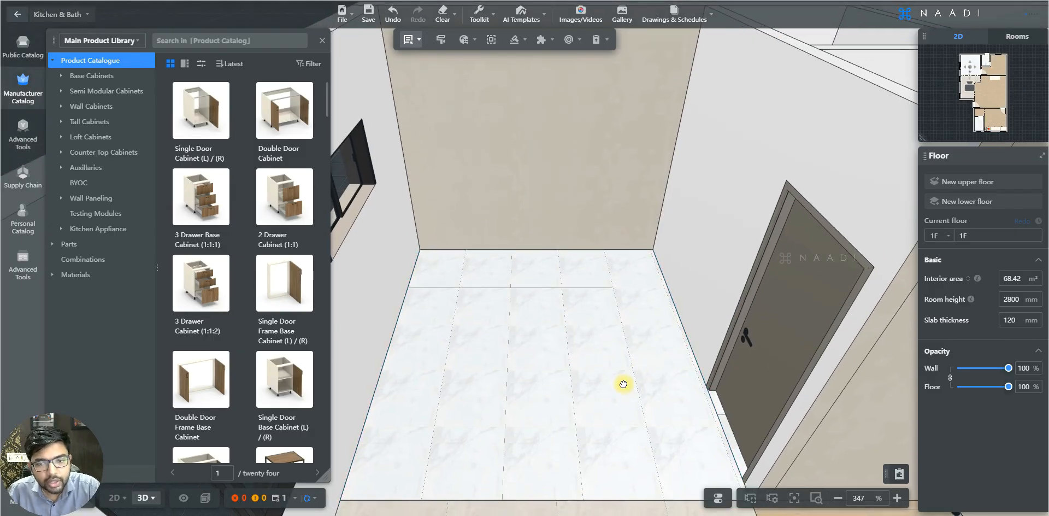
click(627, 380)
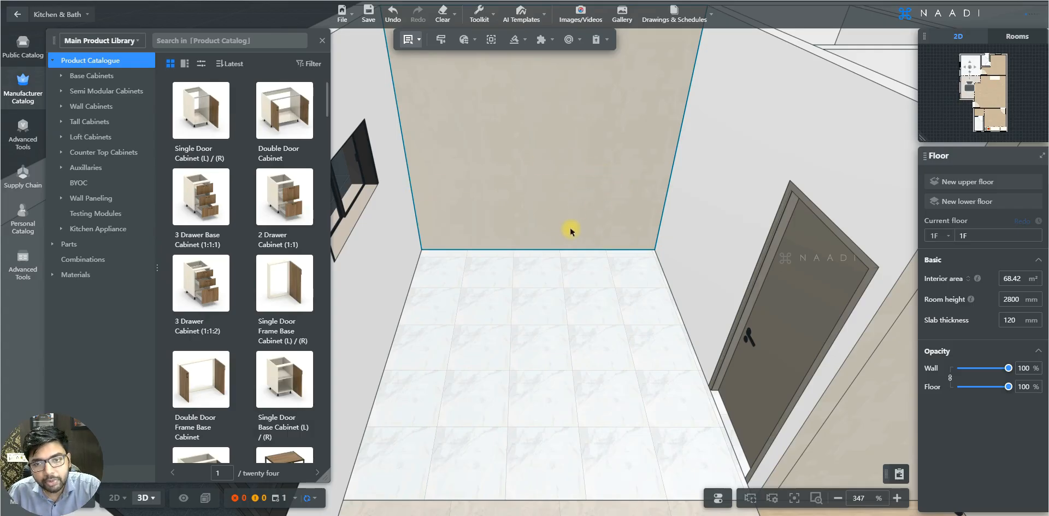
click(365, 312)
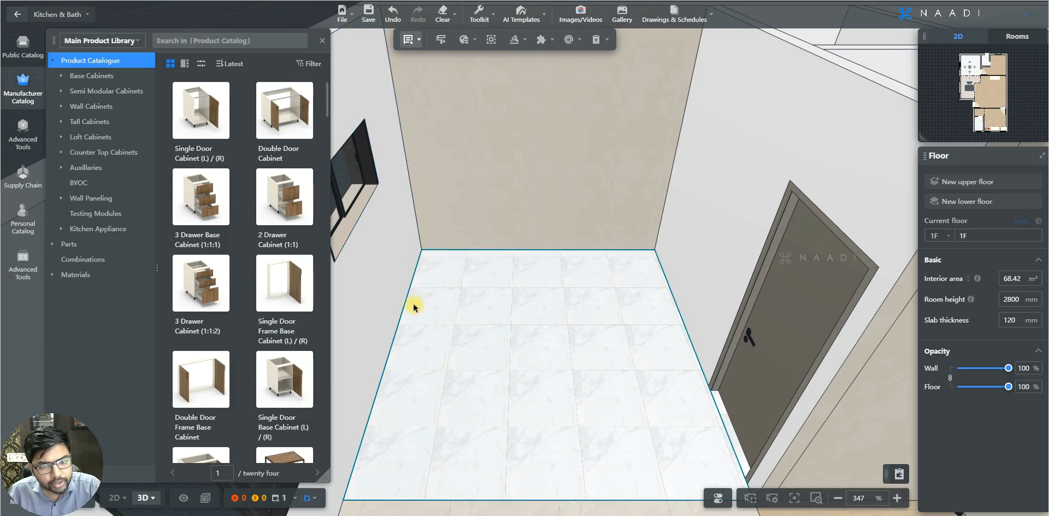
right_drag(413, 308, 473, 378)
scroll(473, 378, down, 3)
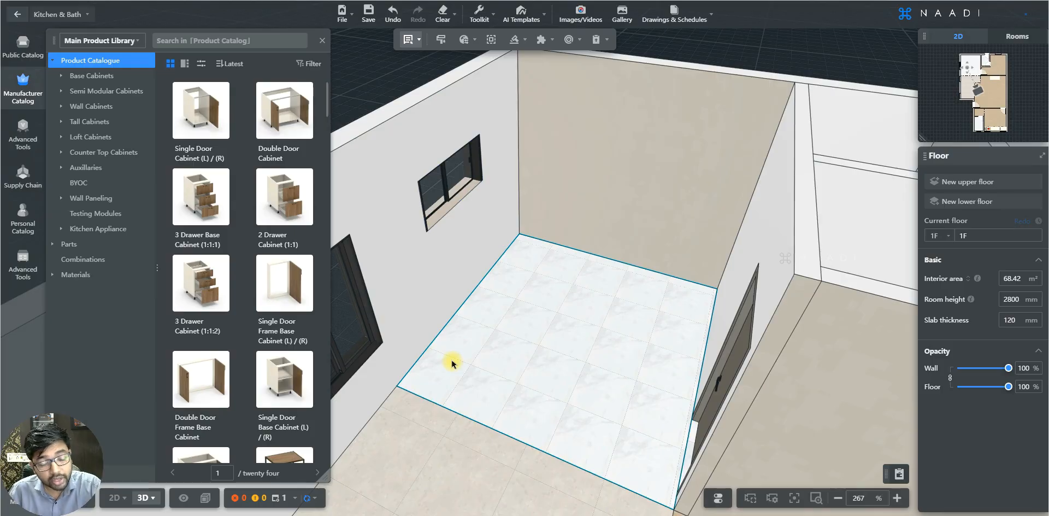
right_drag(505, 391, 578, 318)
drag(560, 358, 529, 466)
drag(536, 391, 531, 424)
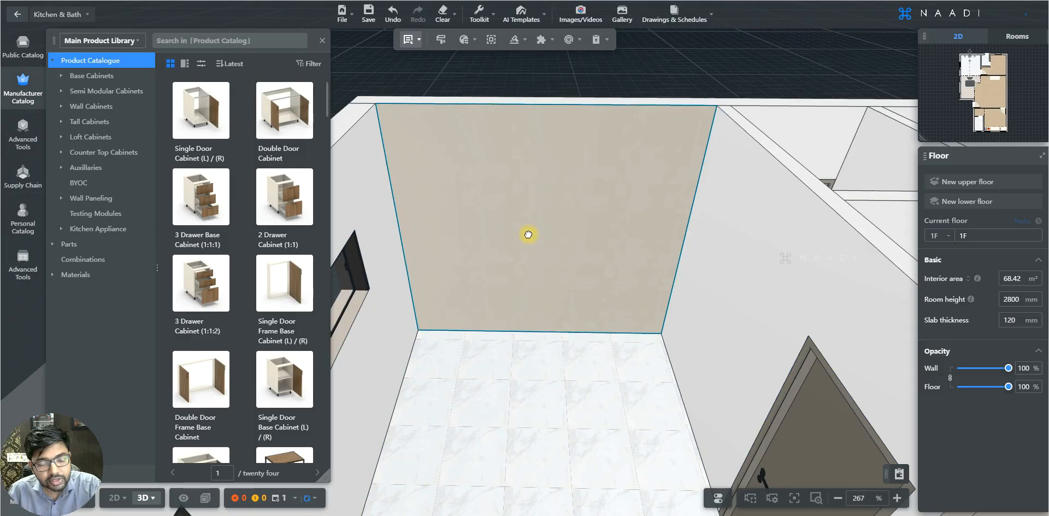
drag(410, 273, 448, 266)
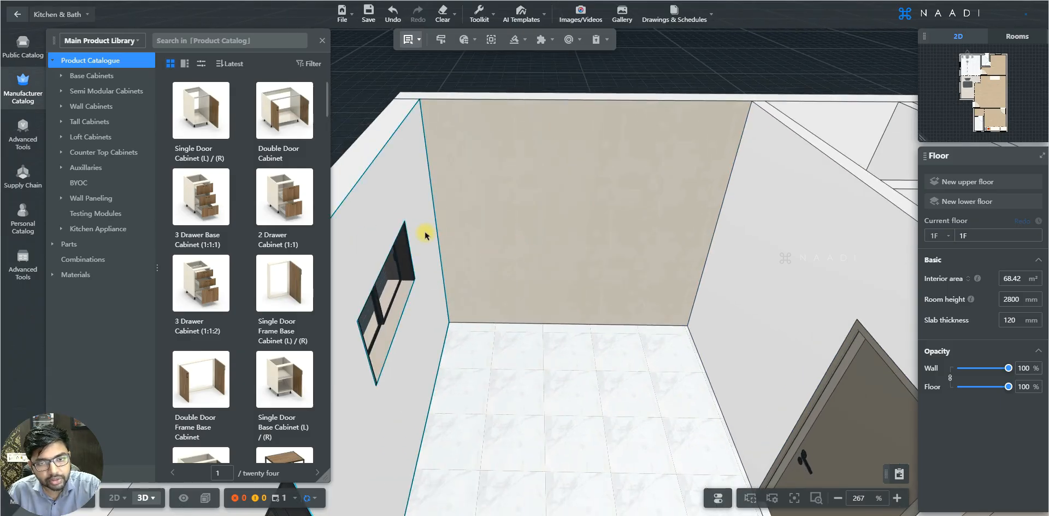
drag(501, 227, 371, 173)
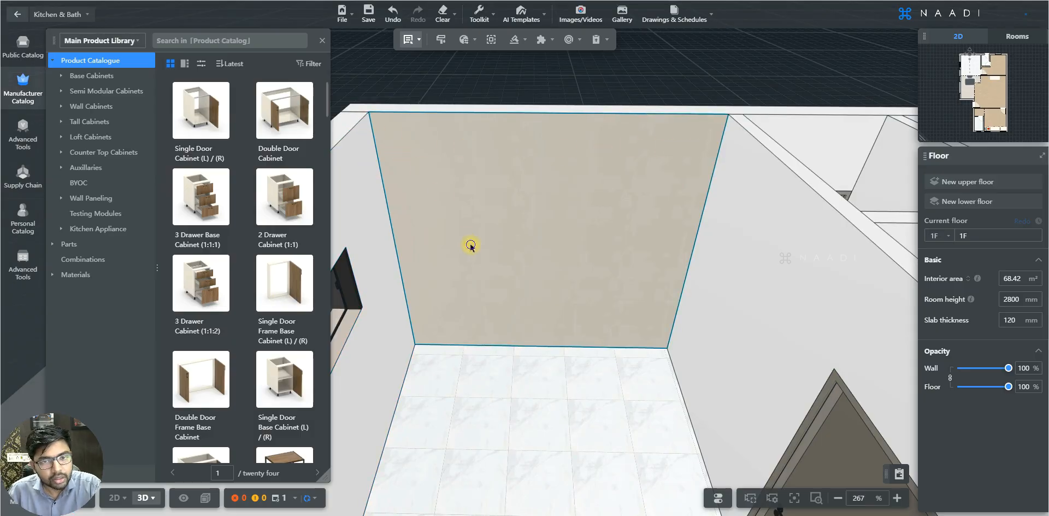
drag(473, 245, 505, 117)
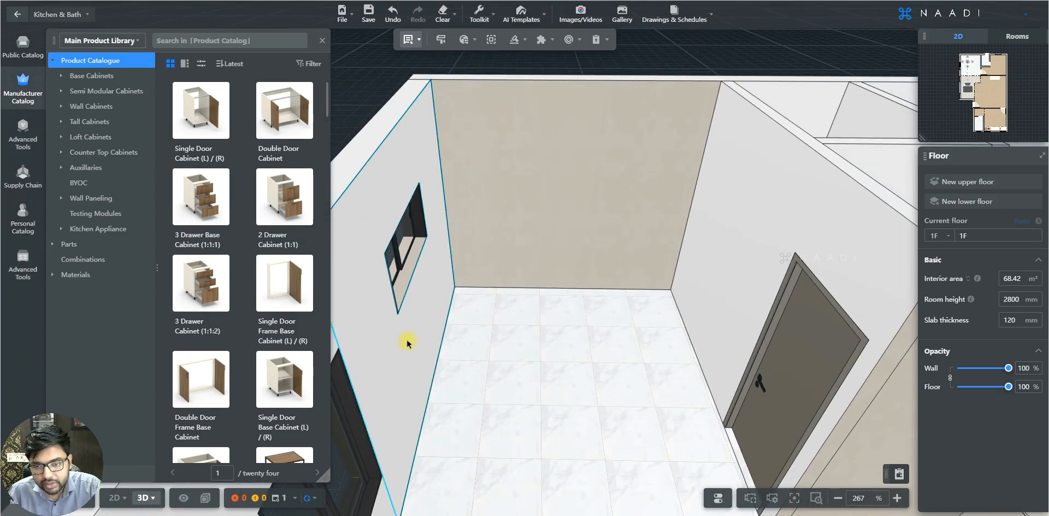
drag(524, 355, 507, 340)
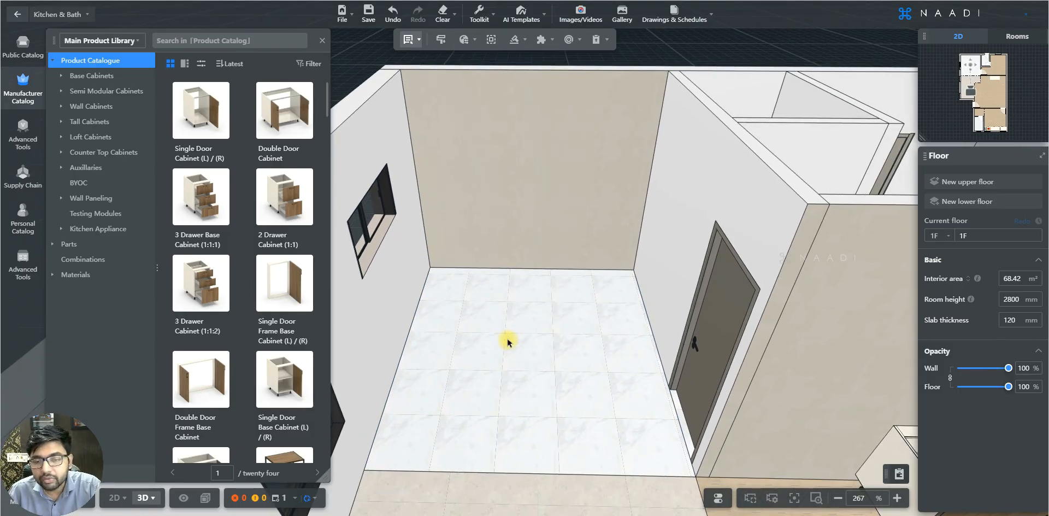
scroll(495, 289, up, 2)
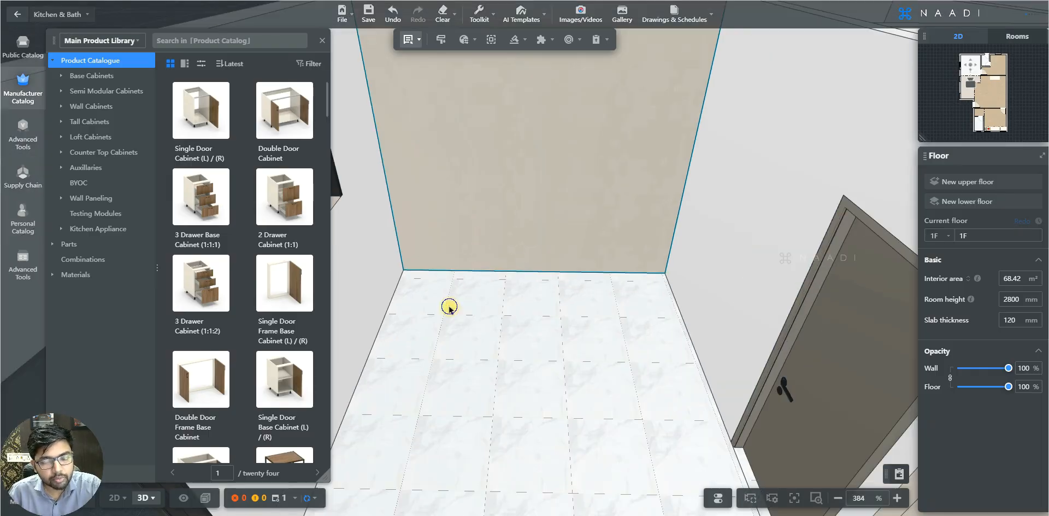
scroll(461, 311, up, 2)
scroll(505, 332, up, 1)
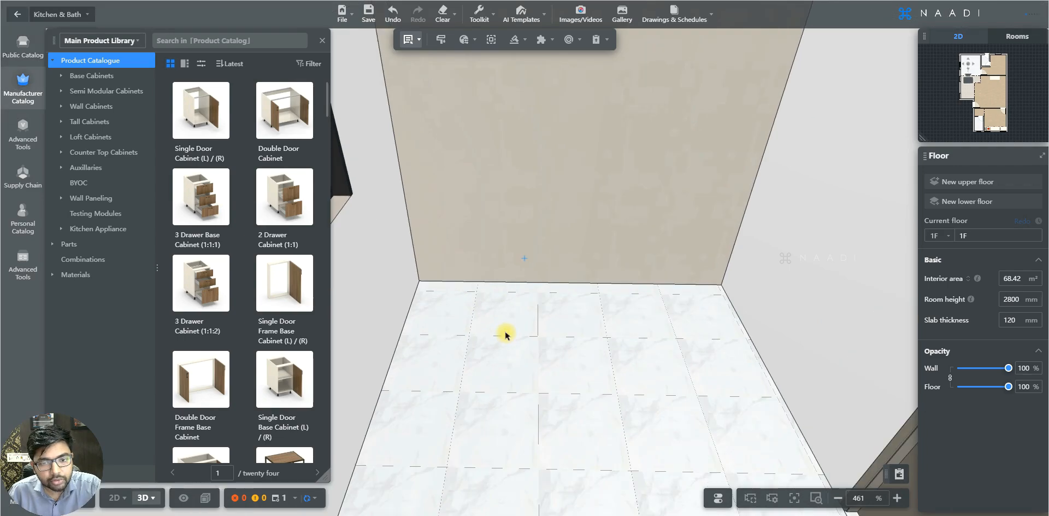
Step: Choose the Blind Corner - Accessory Cabinet (L) from the blind corner base cabinets in the product catalogue
click(79, 76)
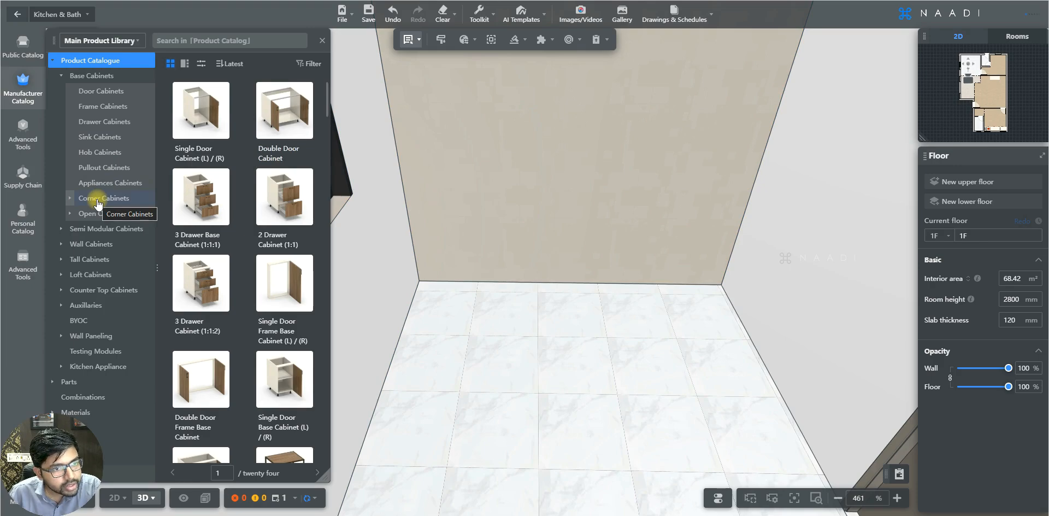
click(98, 201)
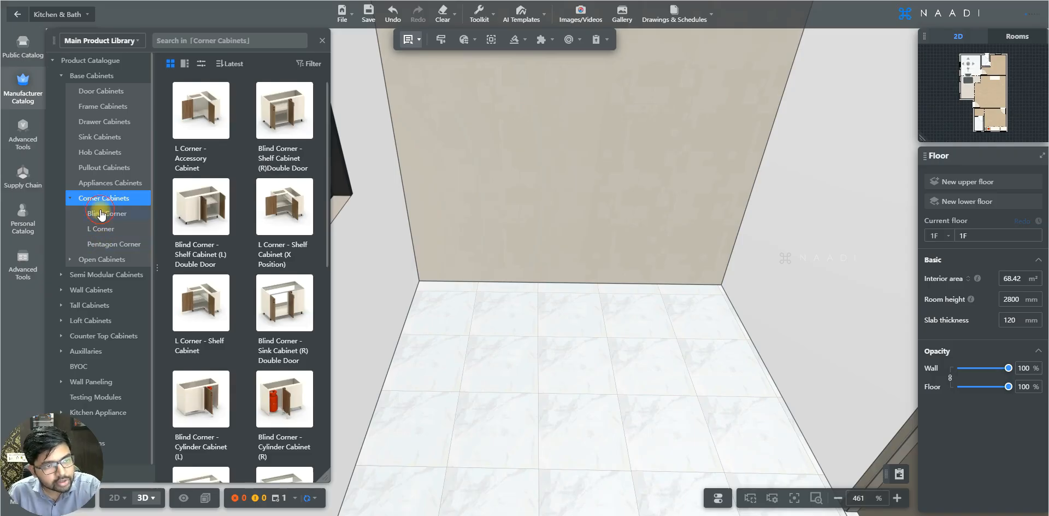
click(100, 213)
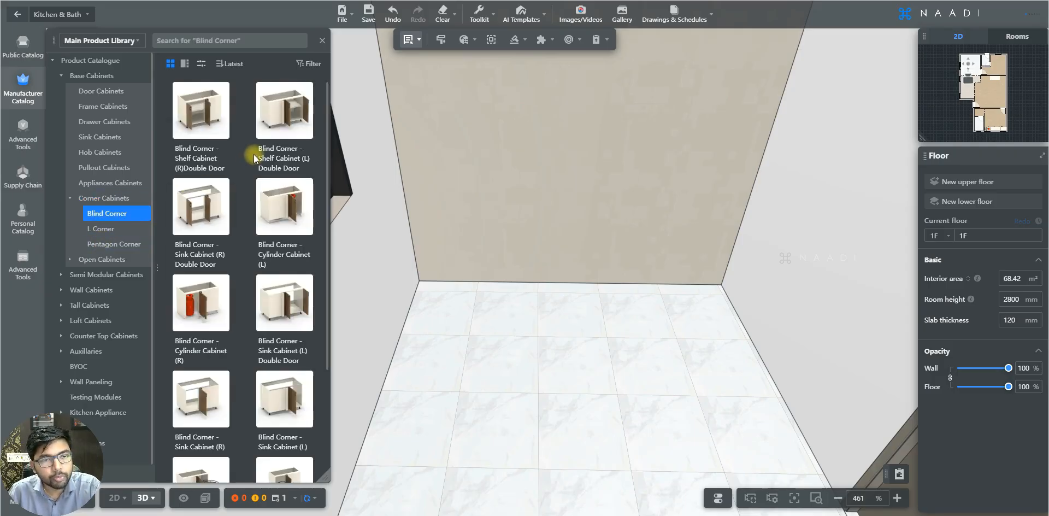
scroll(256, 158, down, 2)
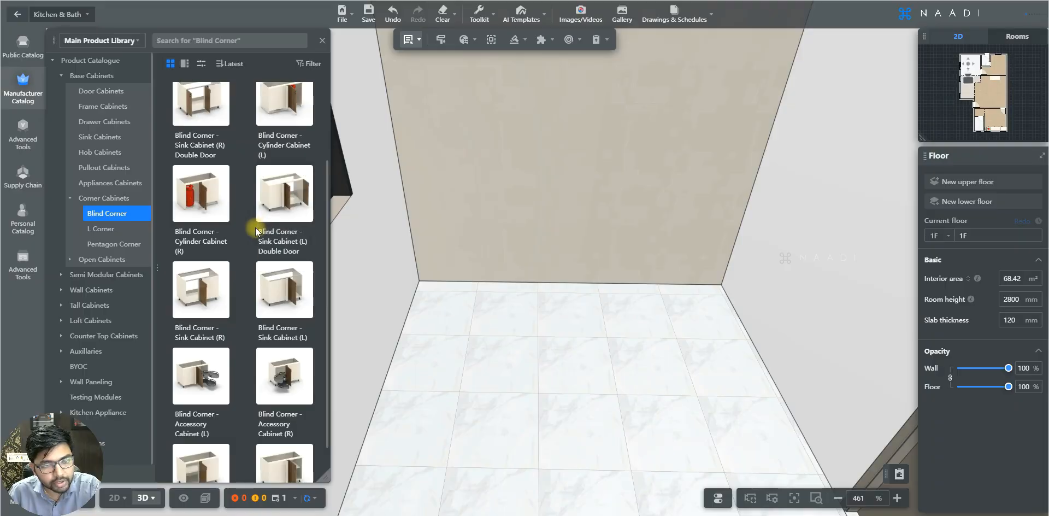
scroll(258, 225, down, 1)
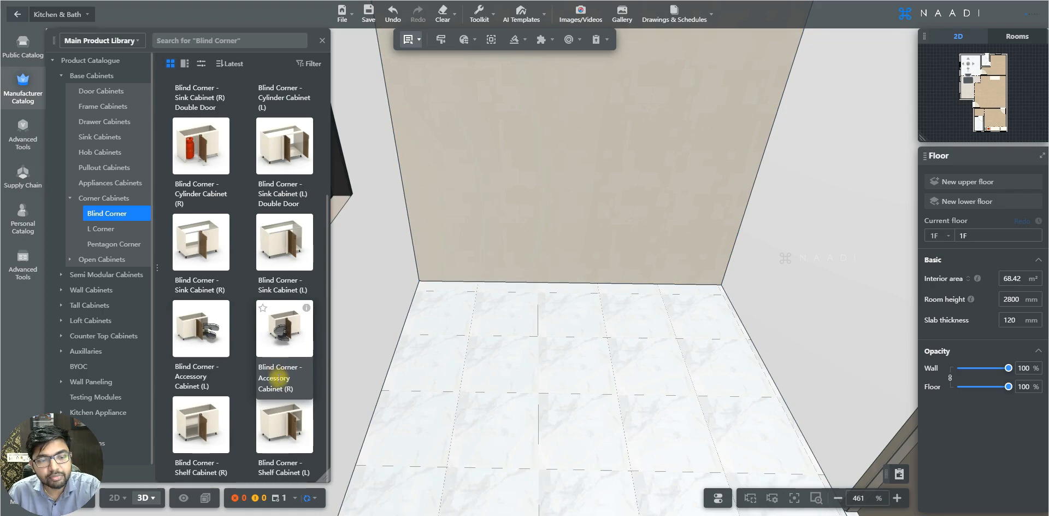
click(208, 354)
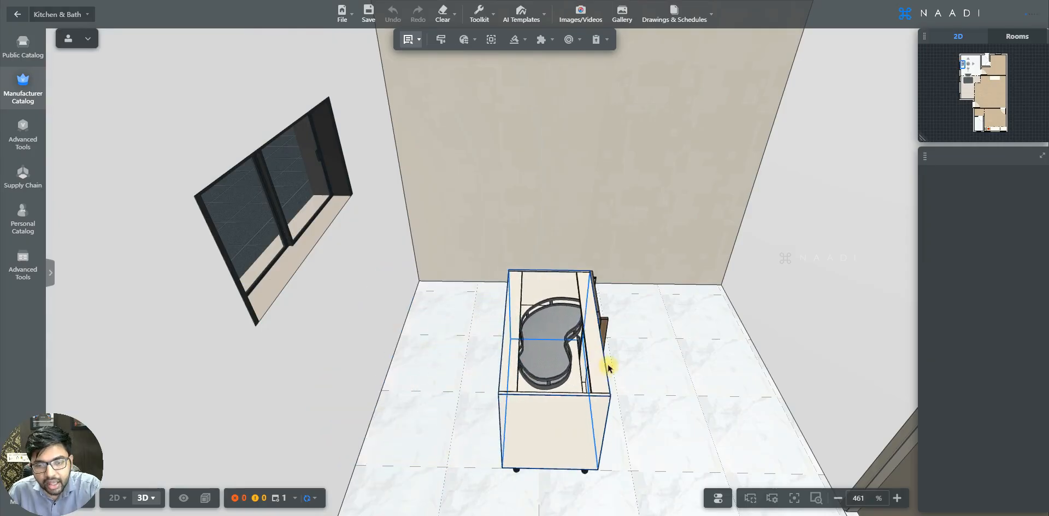
Step: Place the blind corner cabinet against the kitchen's back wall, in the corner next to the window wall
click(617, 378)
middle_drag(590, 359, 513, 301)
drag(533, 376, 560, 326)
middle_drag(489, 327, 481, 313)
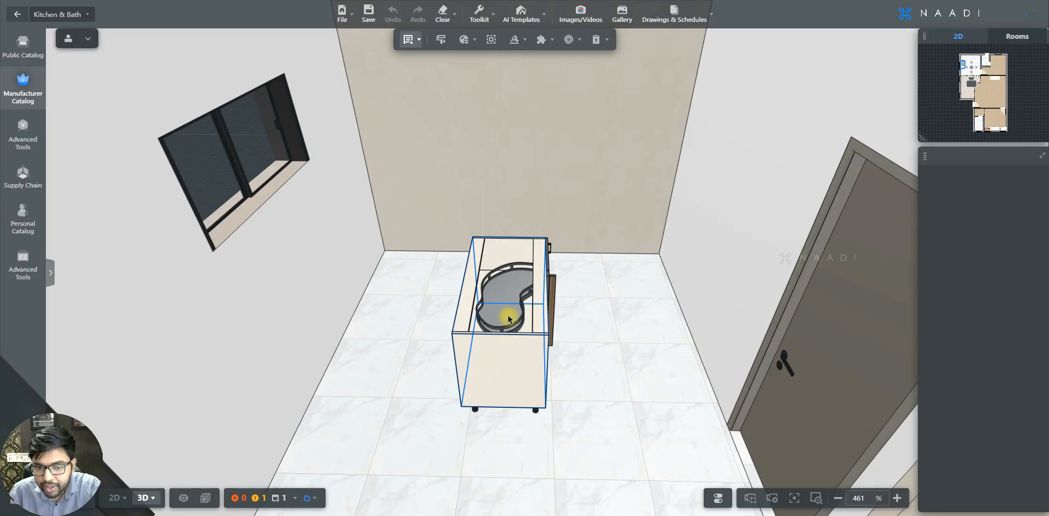
drag(508, 319, 528, 321)
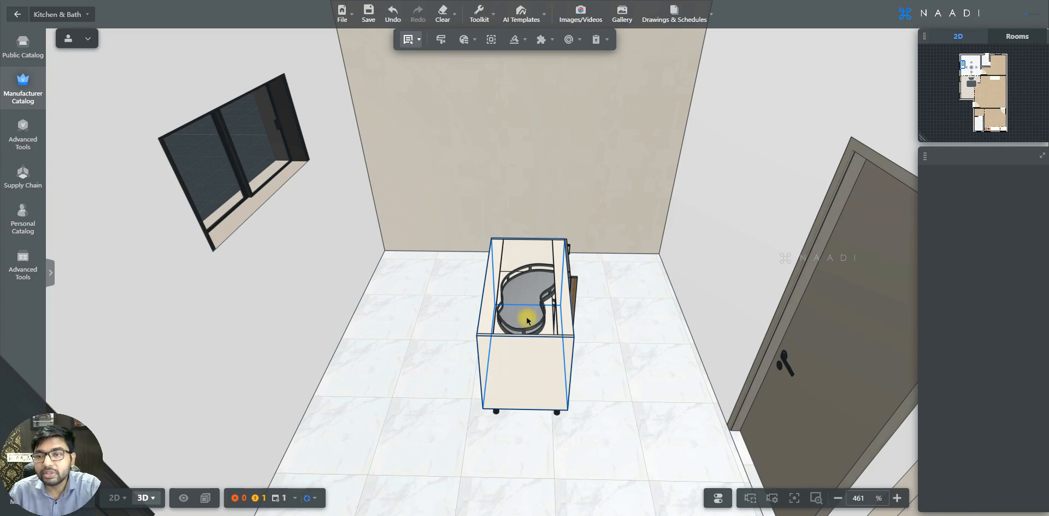
mouse_move(527, 320)
mouse_down()
mouse_move(523, 310)
mouse_move(496, 369)
mouse_move(477, 333)
mouse_move(530, 322)
mouse_move(524, 312)
mouse_move(513, 323)
mouse_up()
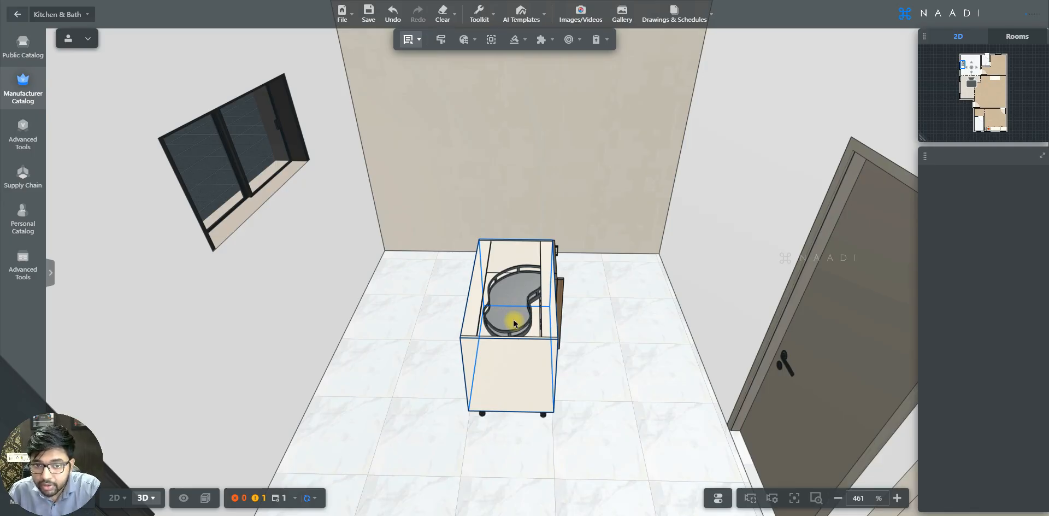
drag(513, 323, 516, 138)
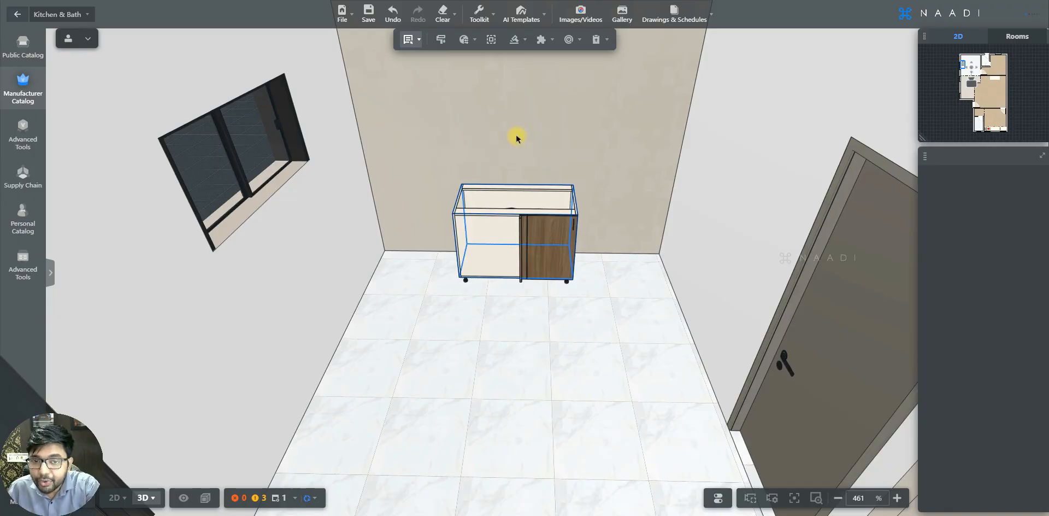
drag(516, 137, 461, 133)
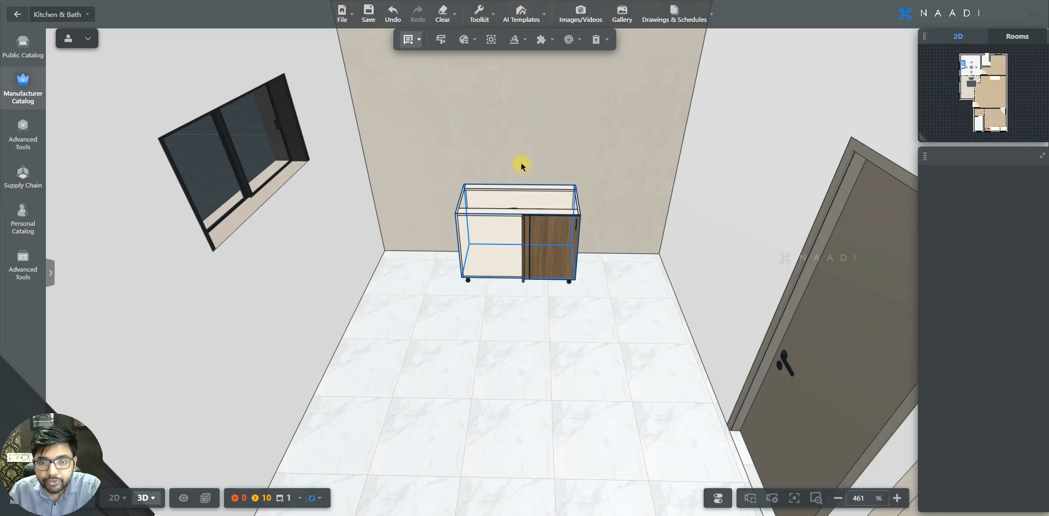
click(436, 165)
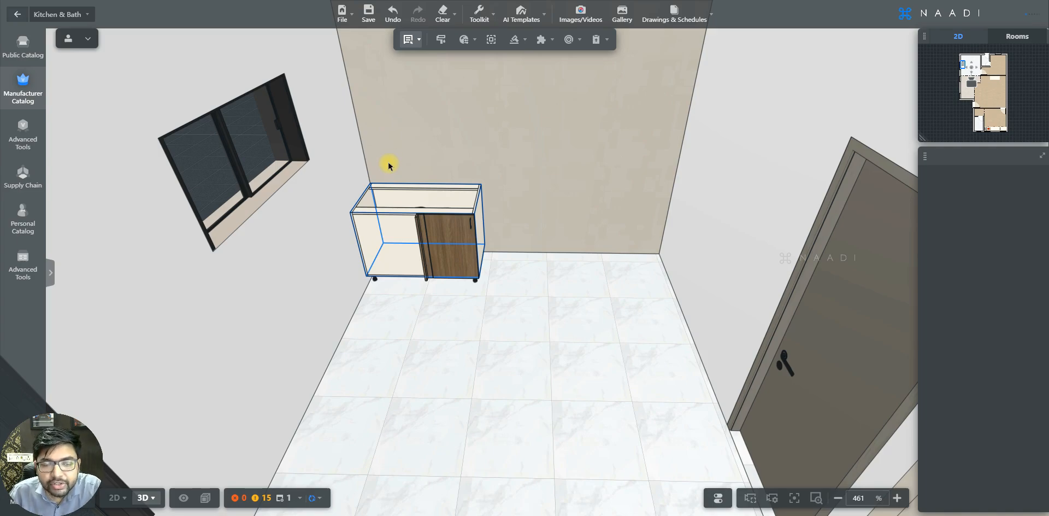
click(389, 166)
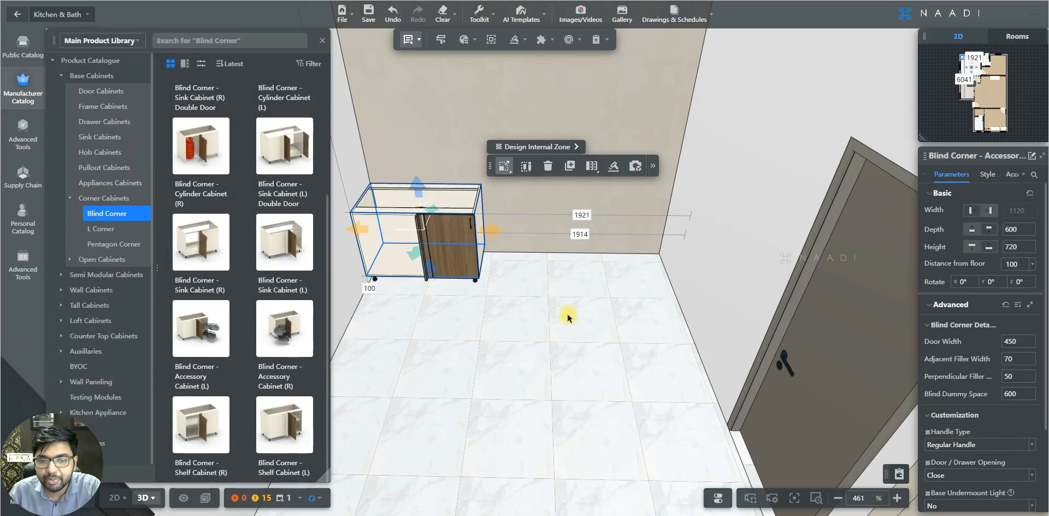
Step: Place a Double Door Cabinet from the door base cabinets against the wall of the adjoining wood-floored room
drag(515, 327, 568, 410)
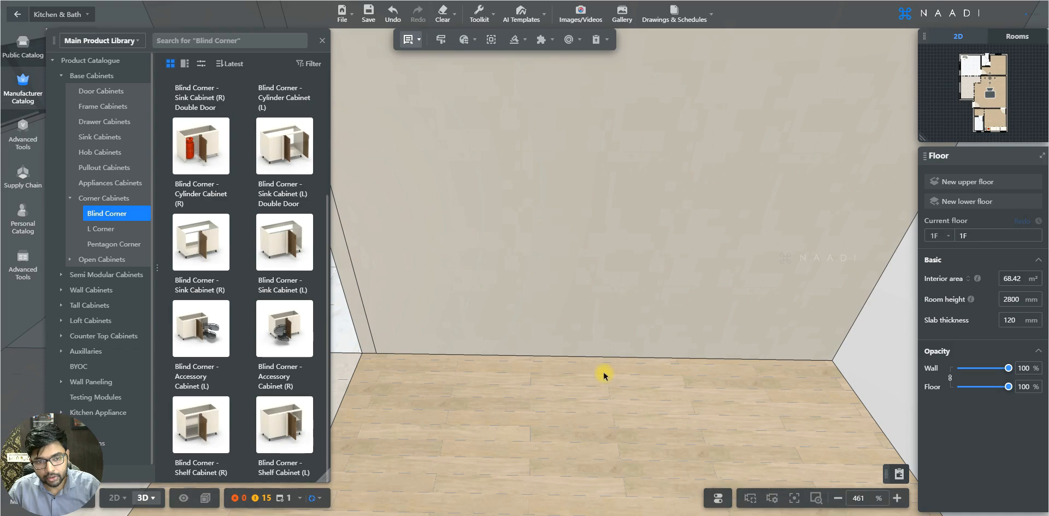
click(118, 94)
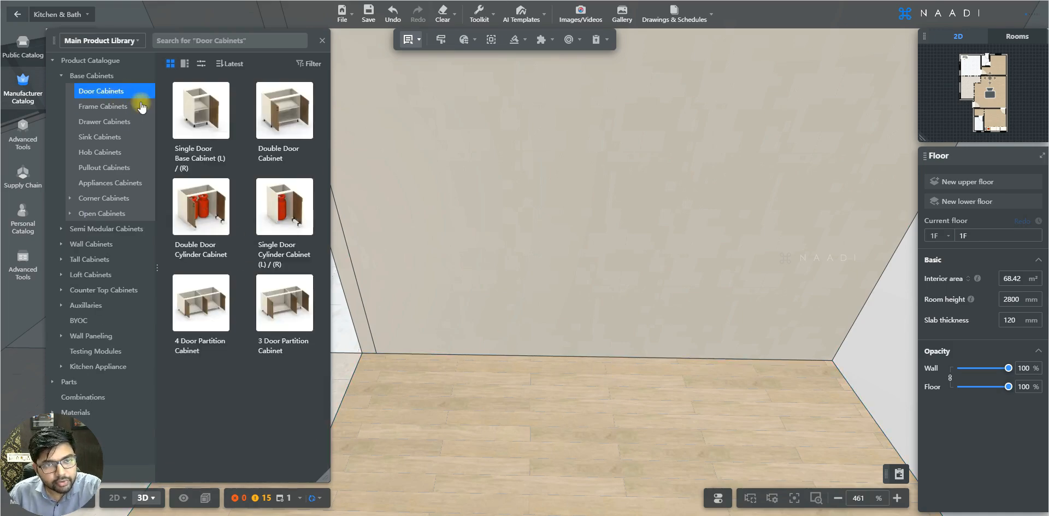
click(277, 112)
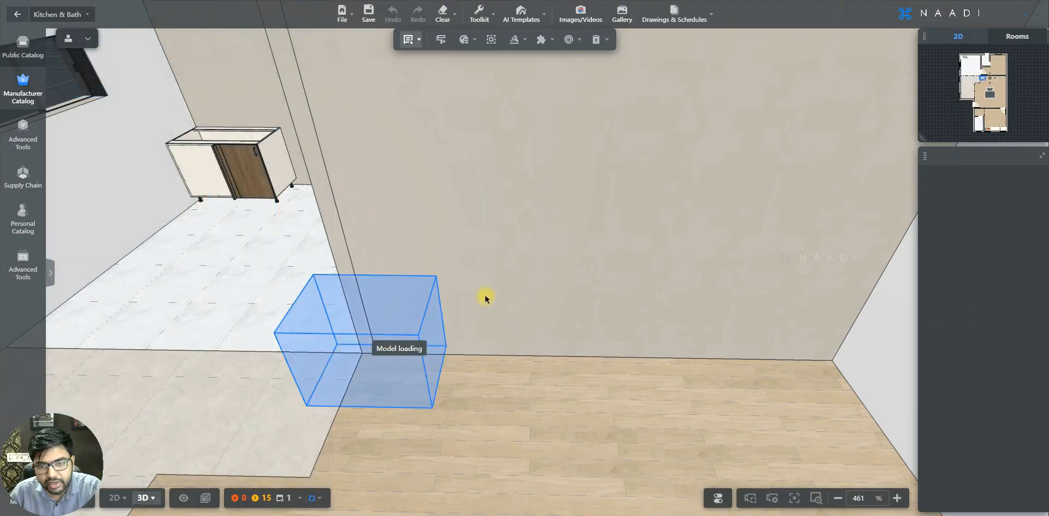
click(528, 294)
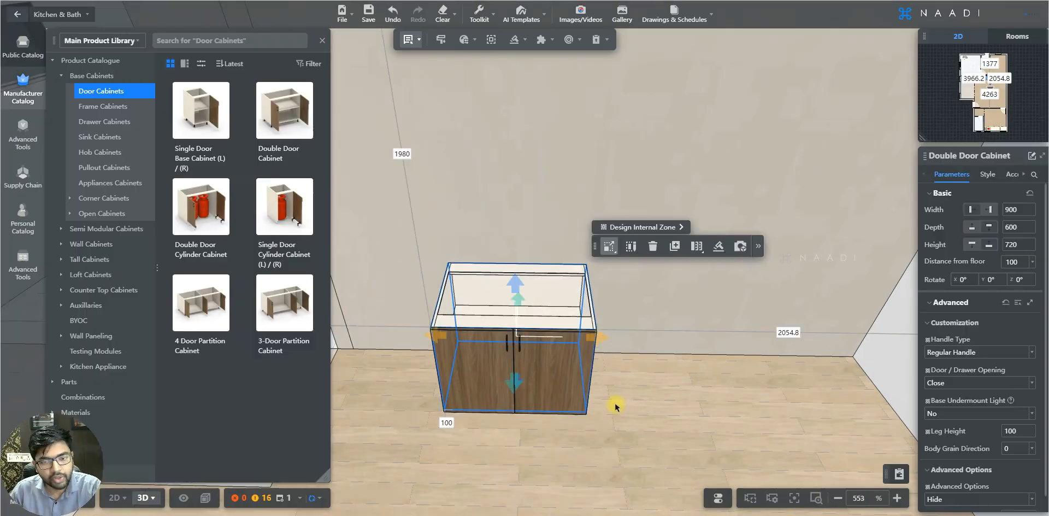
Step: Collapse the double door cabinet's Advanced parameters and examine its Basic dimensions, especially the depth, against the model
drag(609, 414, 609, 399)
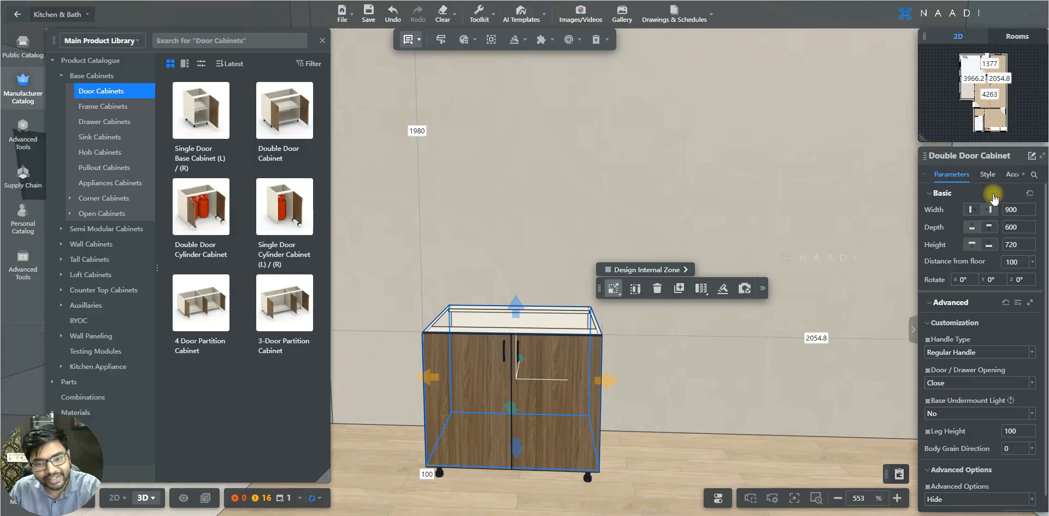
click(944, 195)
click(947, 215)
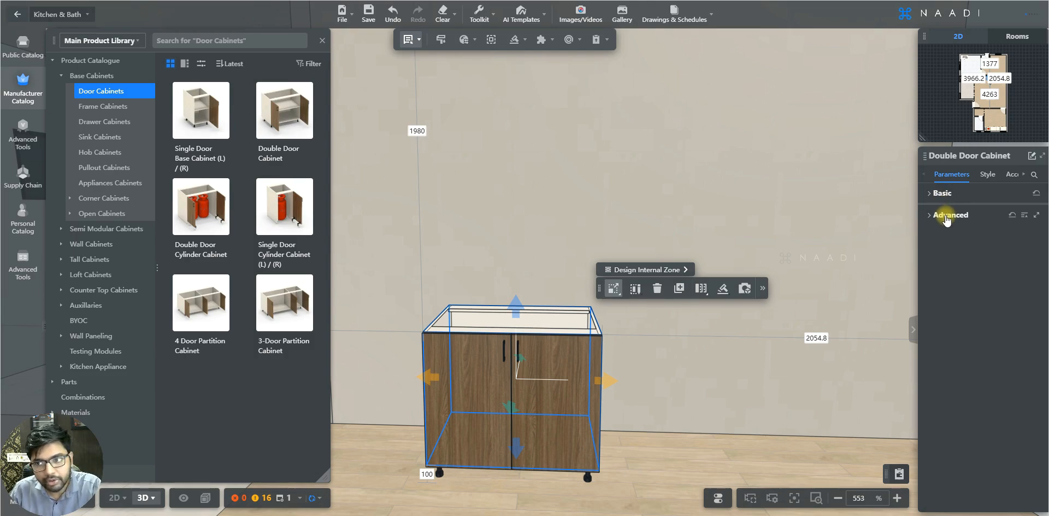
click(939, 194)
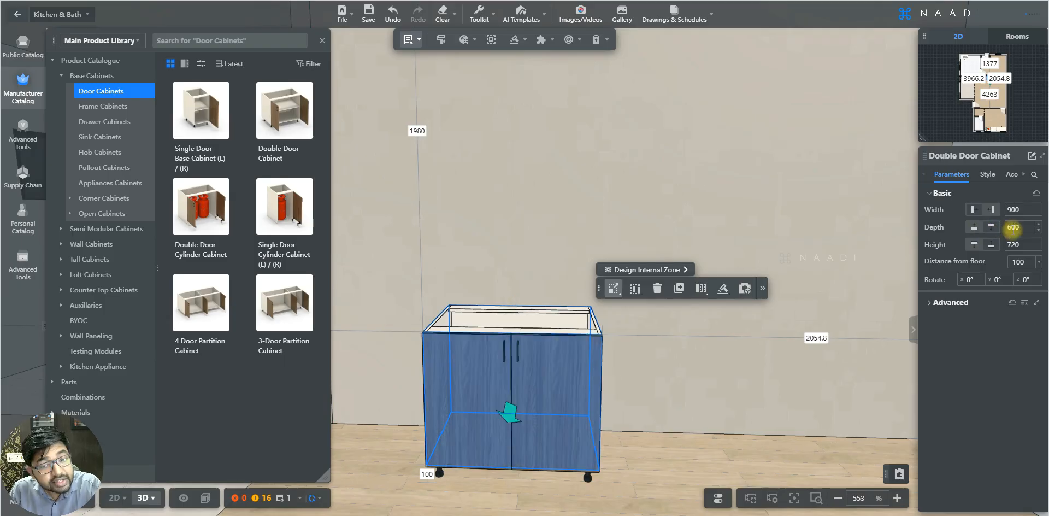
drag(714, 398, 590, 381)
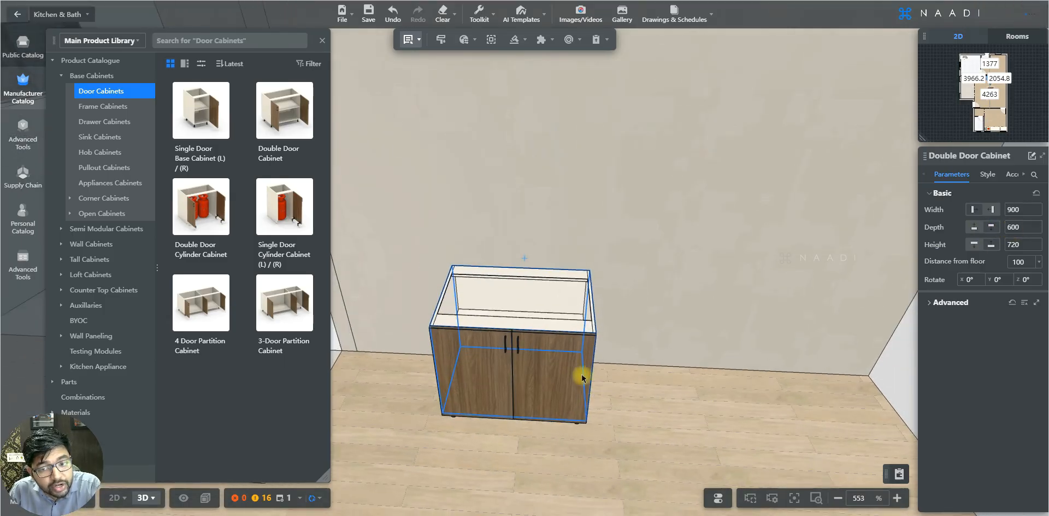
scroll(602, 351, up, 2)
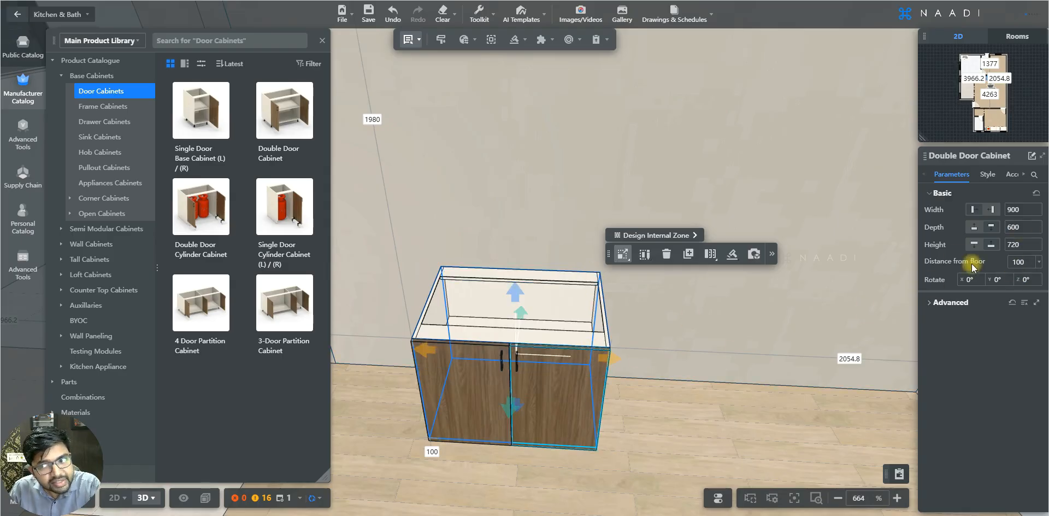
click(1017, 227)
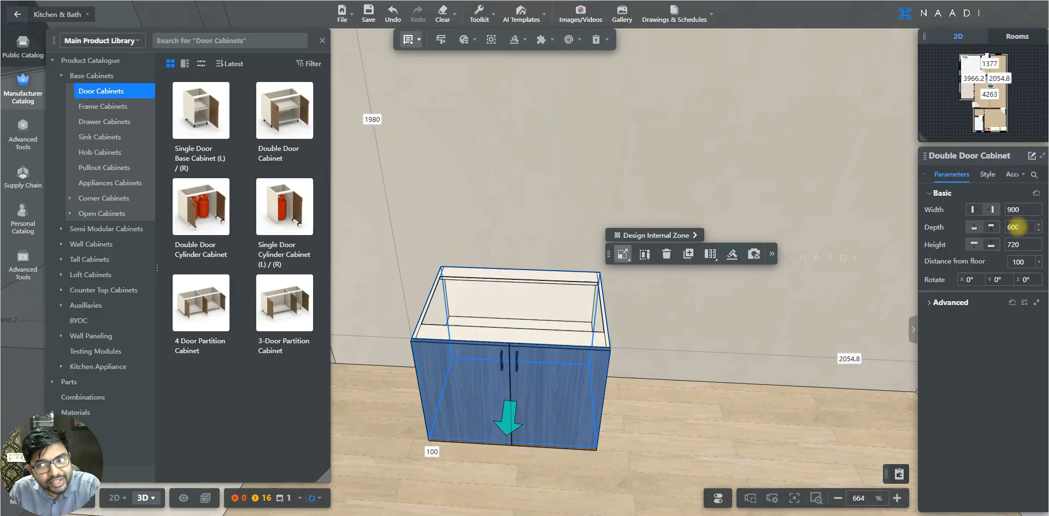
click(645, 420)
right_drag(648, 408, 672, 404)
drag(674, 396, 672, 302)
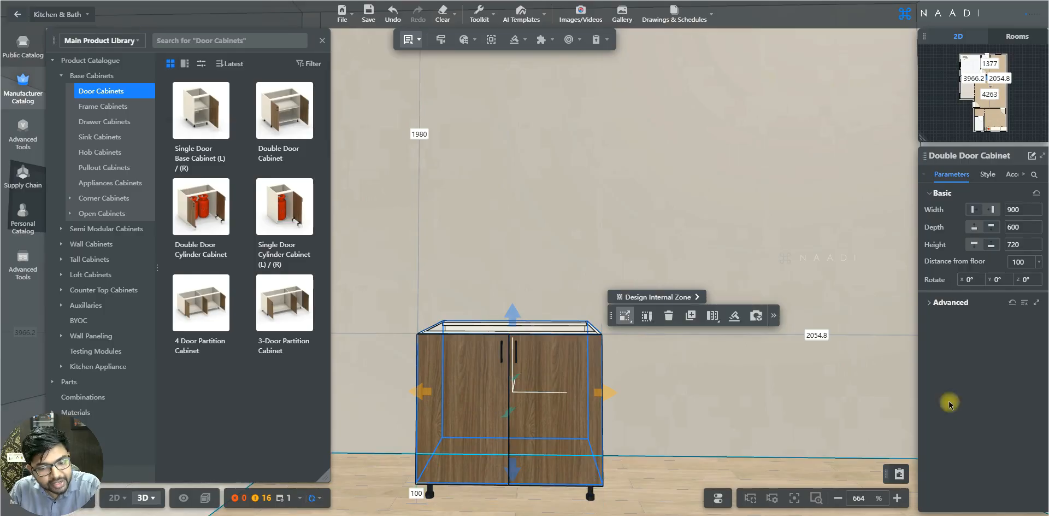
Step: Check the double door cabinet's height against the model and set its width to 1200
click(1014, 244)
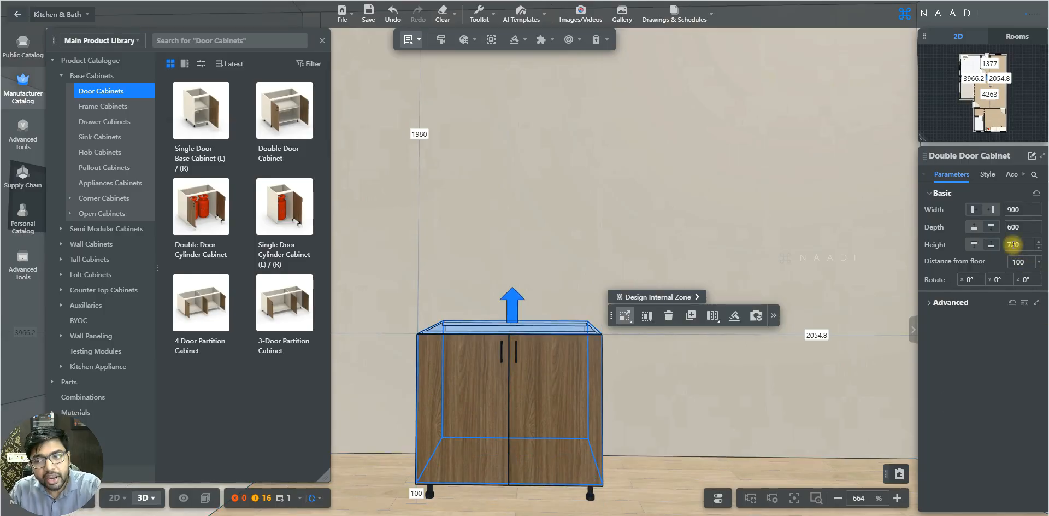
click(977, 263)
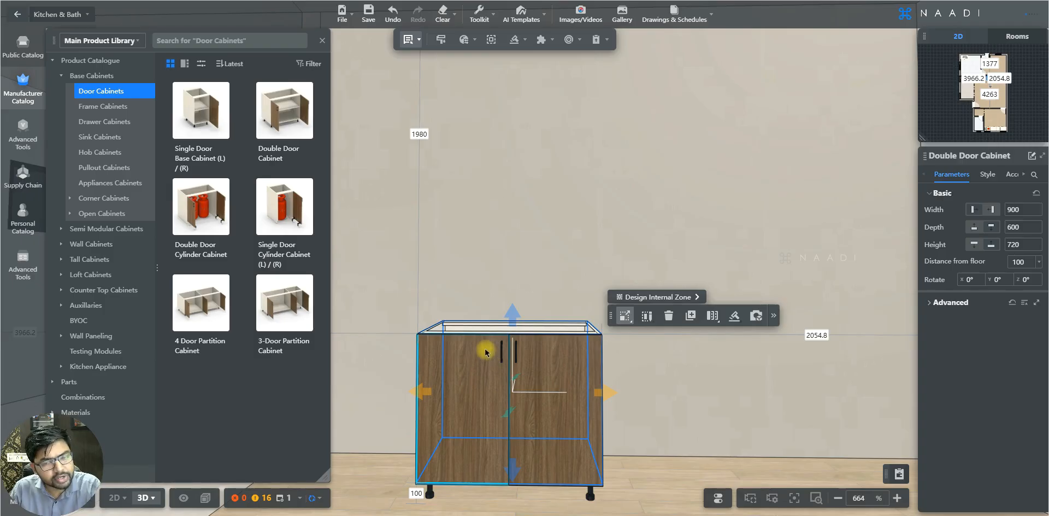
click(1010, 209)
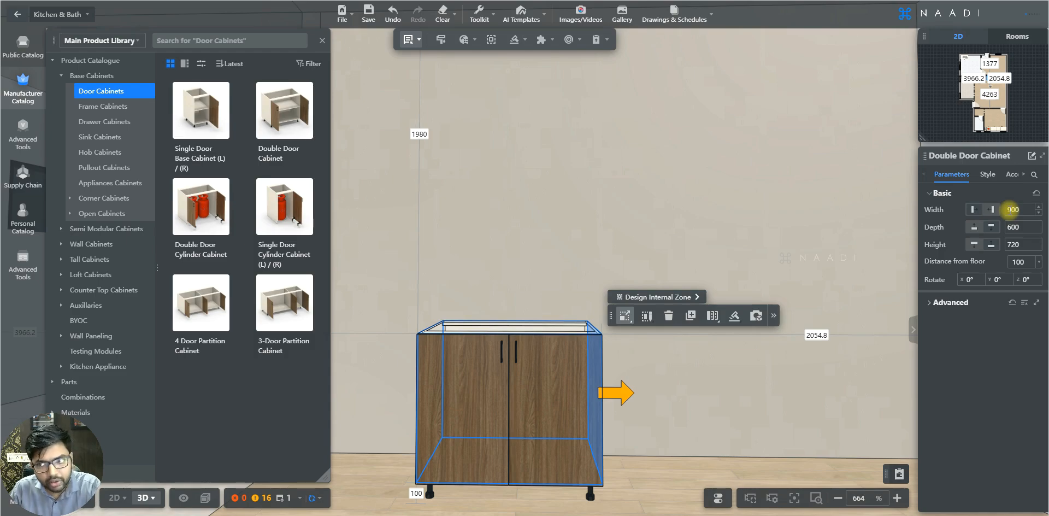
double_click(1011, 209)
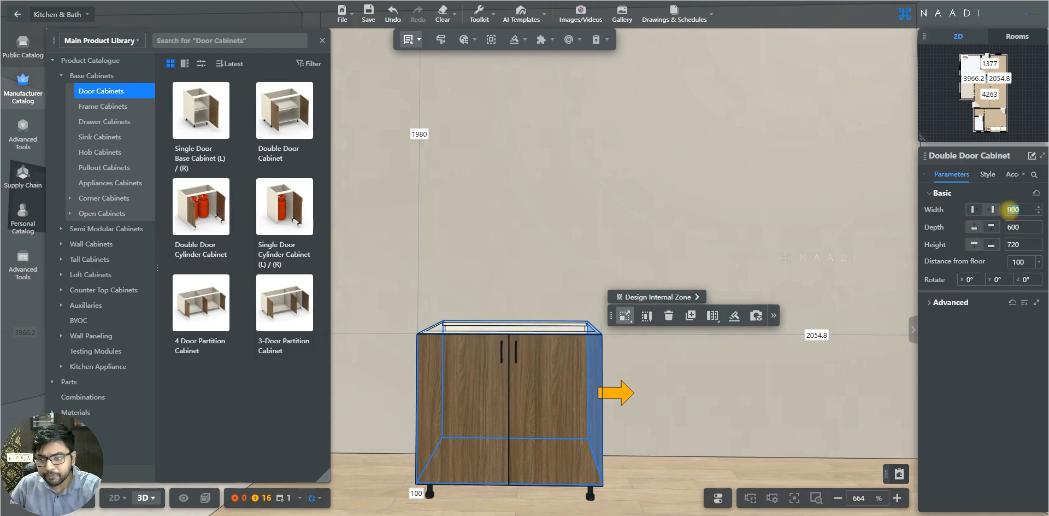
text(1200)
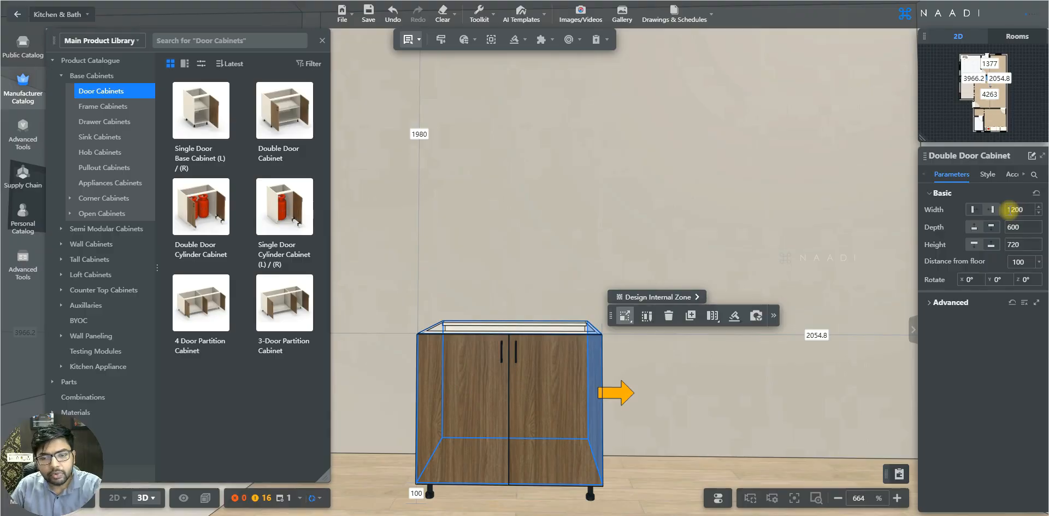
key(Return)
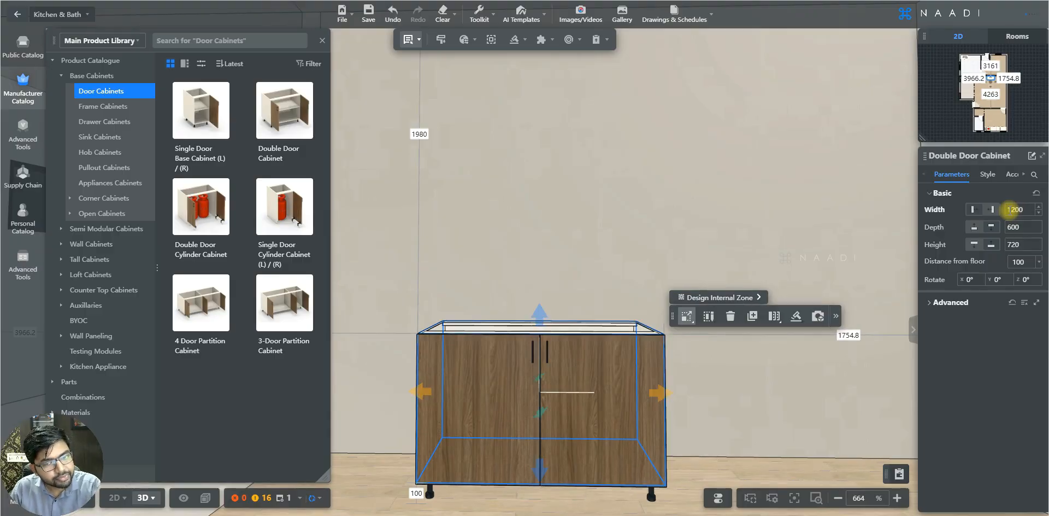
Step: Set the double door cabinet's depth to 400
drag(721, 399, 727, 427)
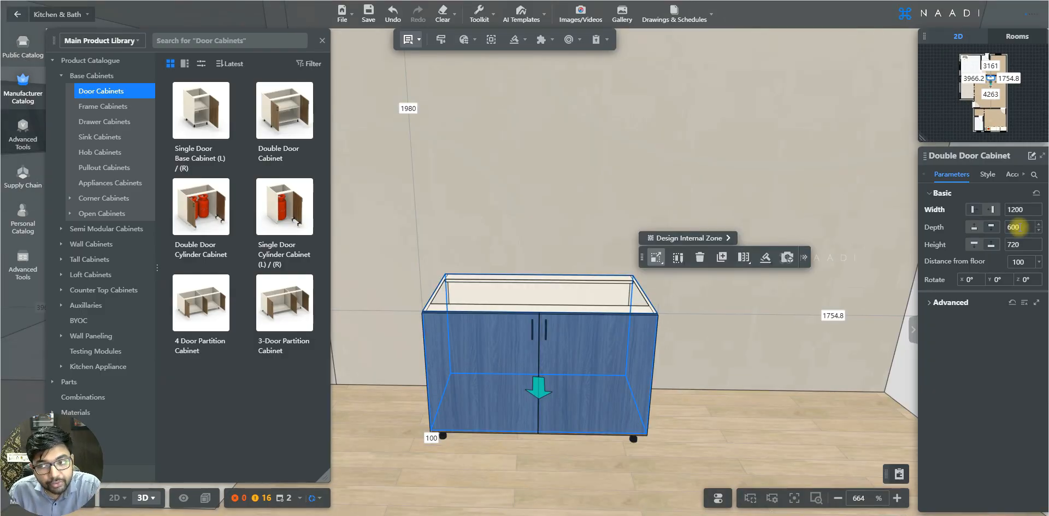
double_click(1011, 227)
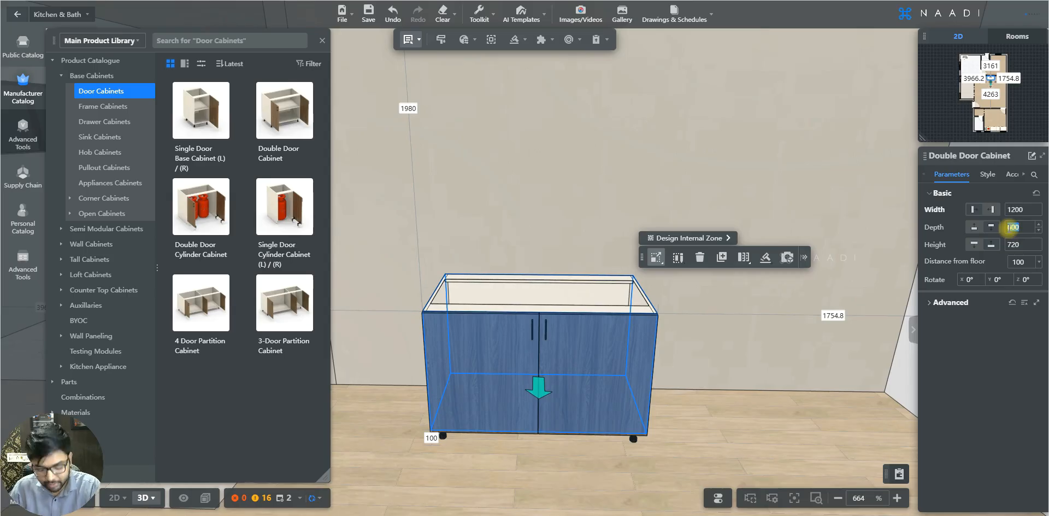
text(400)
key(Return)
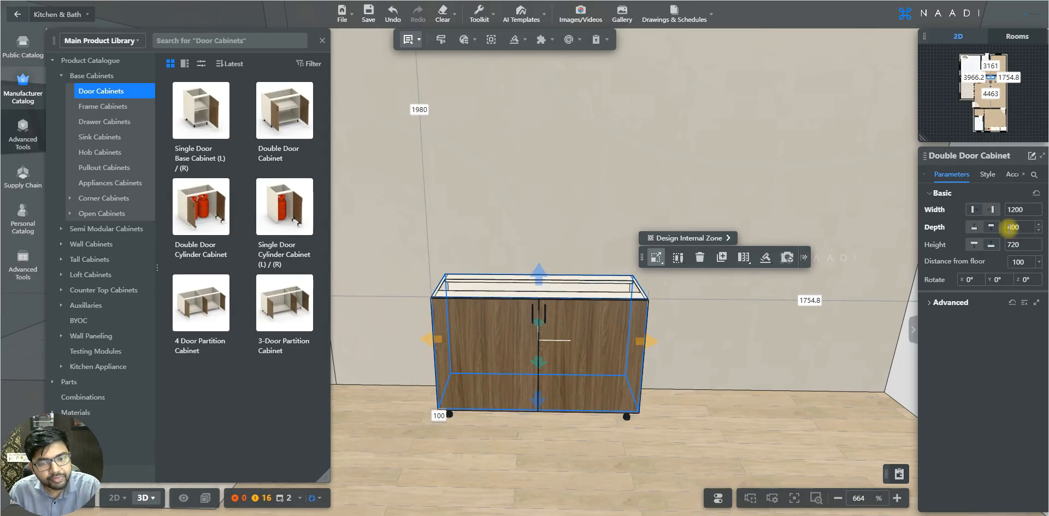
Step: Try a cabinet depth of 1000, and return the depth to 600
click(1010, 227)
text(1000)
key(Return)
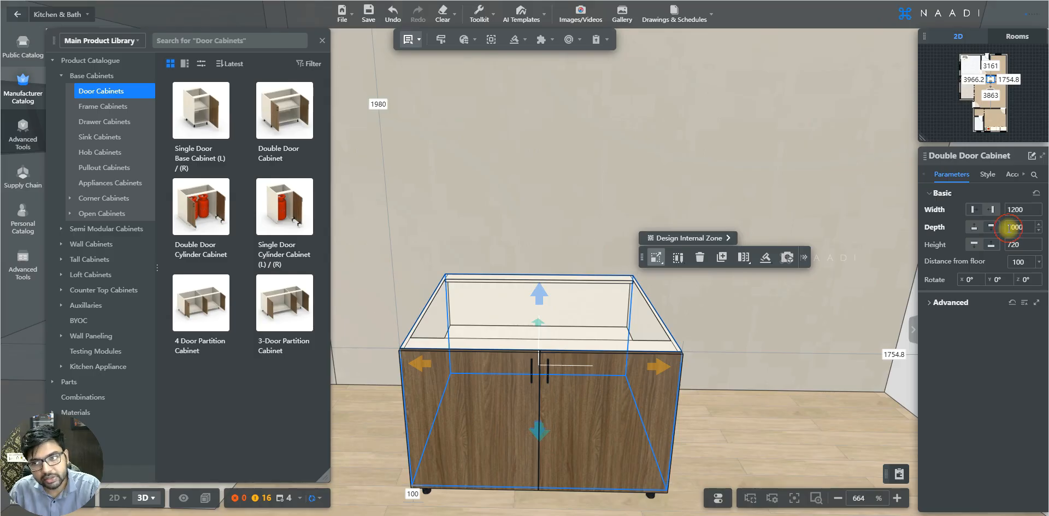
click(1009, 227)
text(600)
key(Return)
Step: Set the double door cabinet's height to 1000
click(1013, 244)
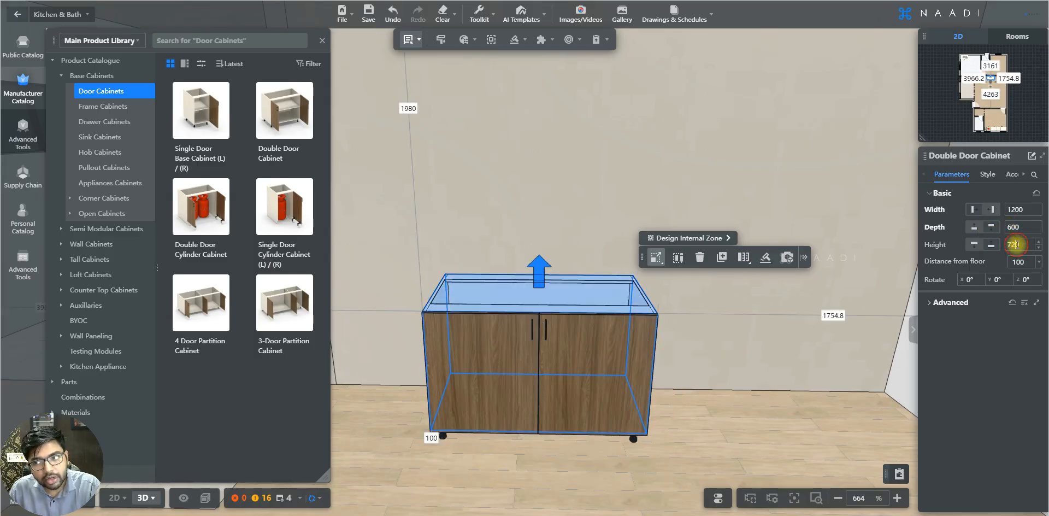
double_click(1013, 244)
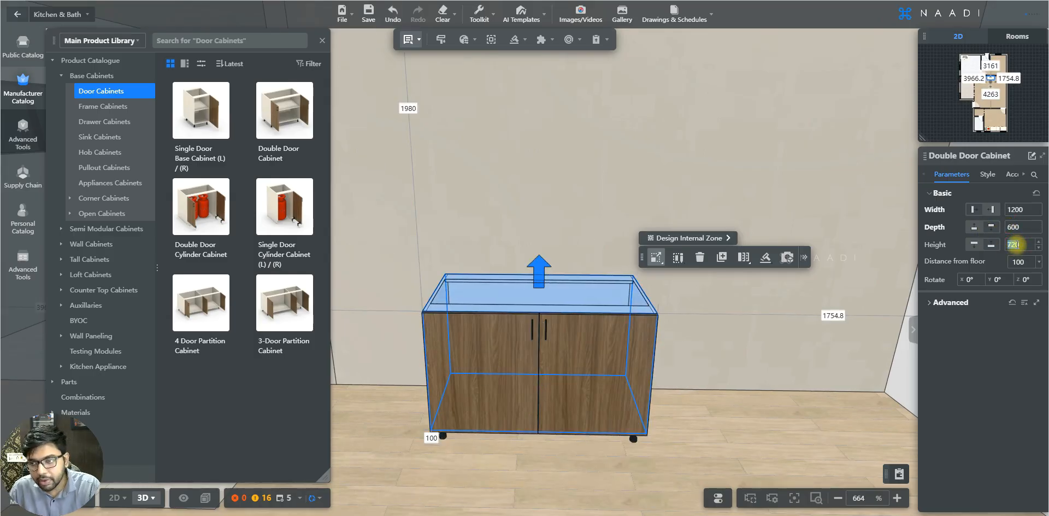
text(1000)
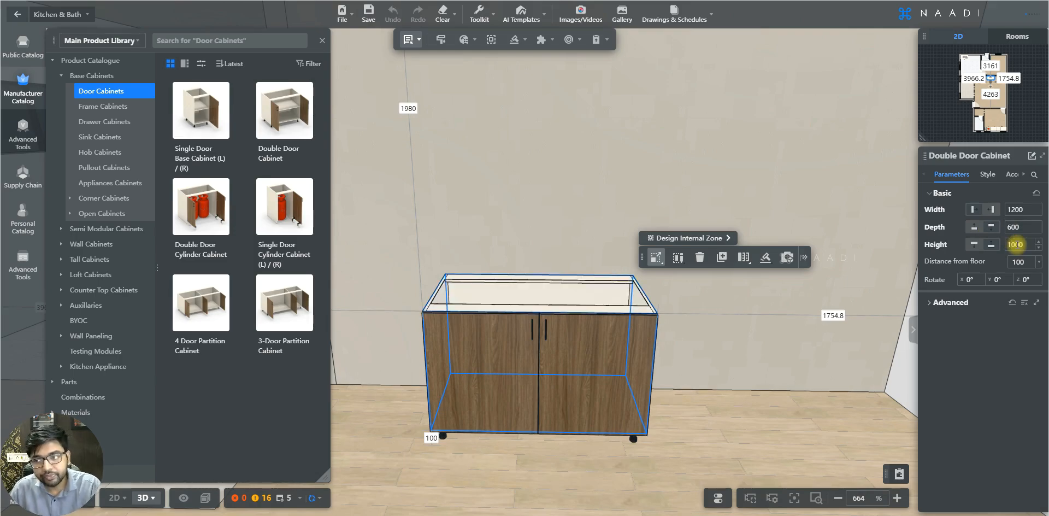
key(Return)
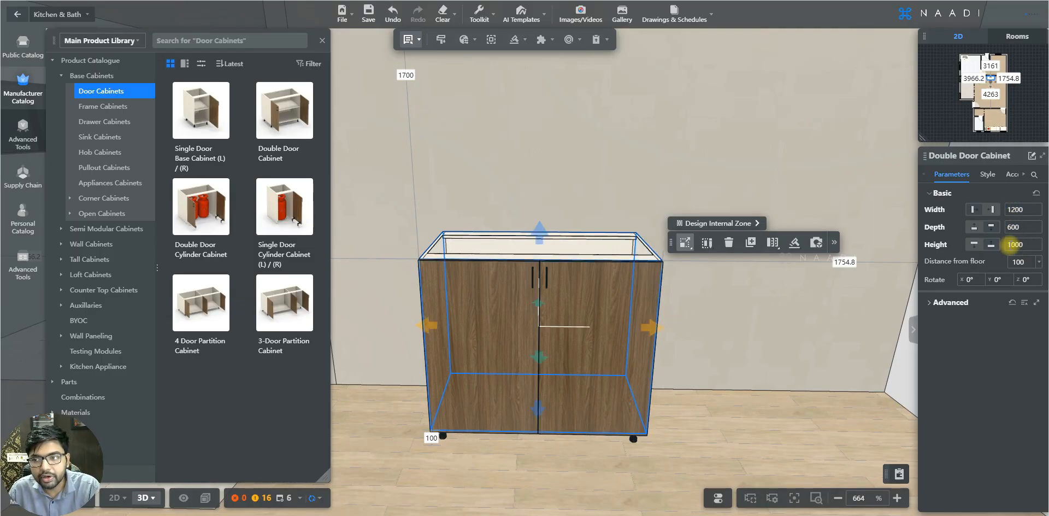
click(1014, 244)
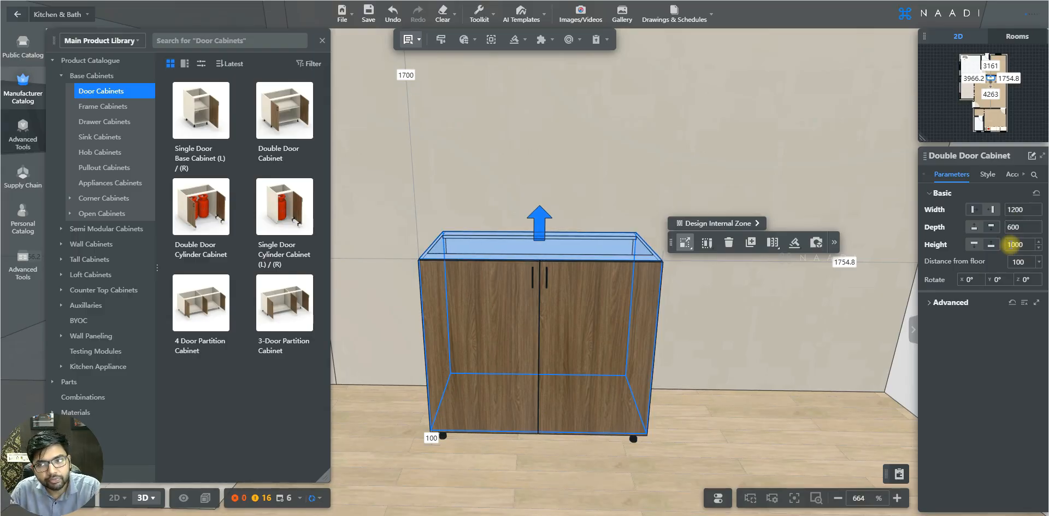
Step: Set the cabinet's width back to 900
click(1013, 209)
text(900)
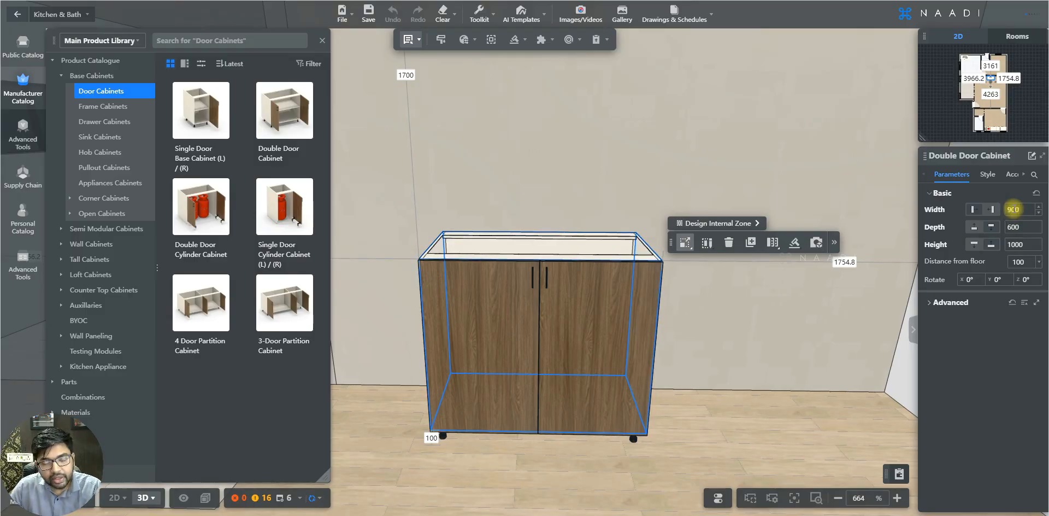
click(624, 315)
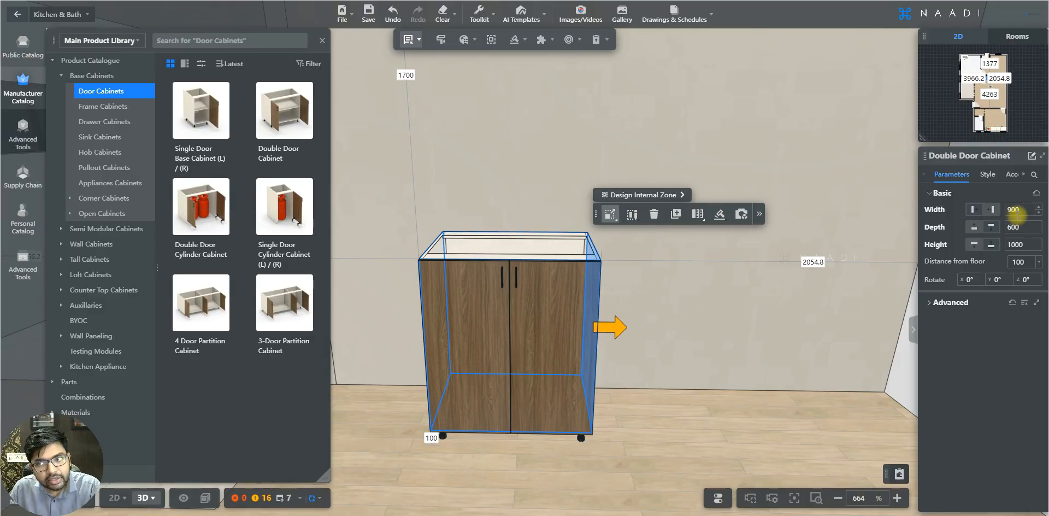
Step: Switch the width direction to Extend to left and set the cabinet's width to 1200
click(977, 212)
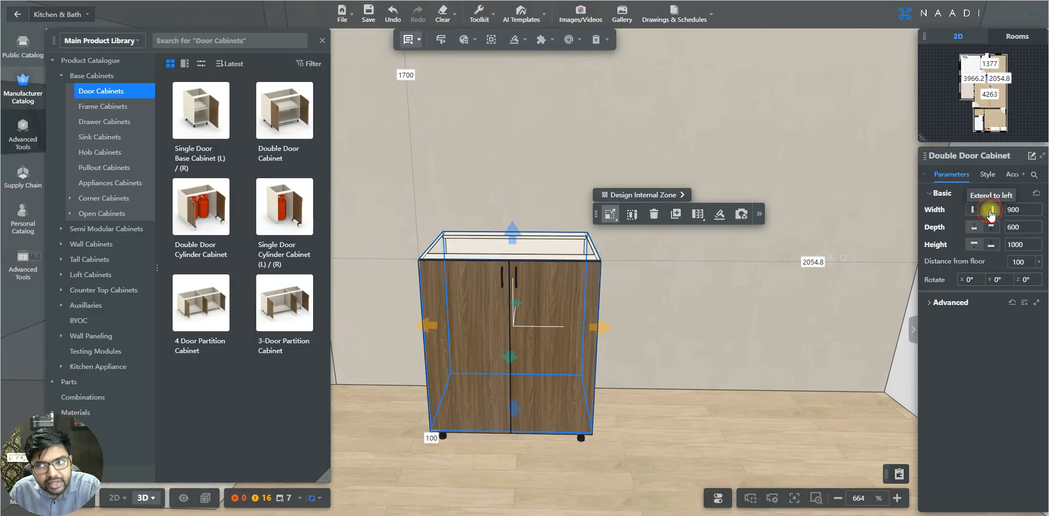
click(990, 212)
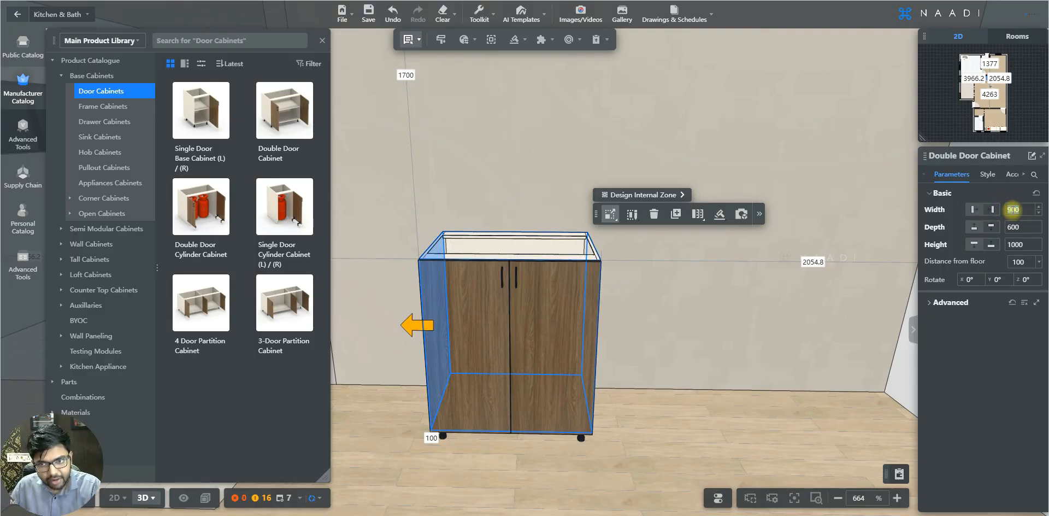
text(1200)
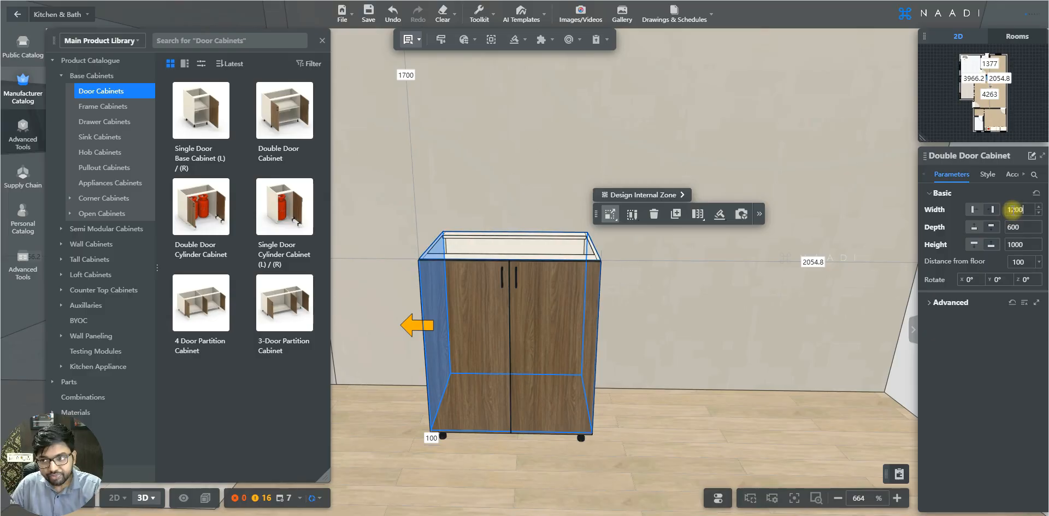
key(Return)
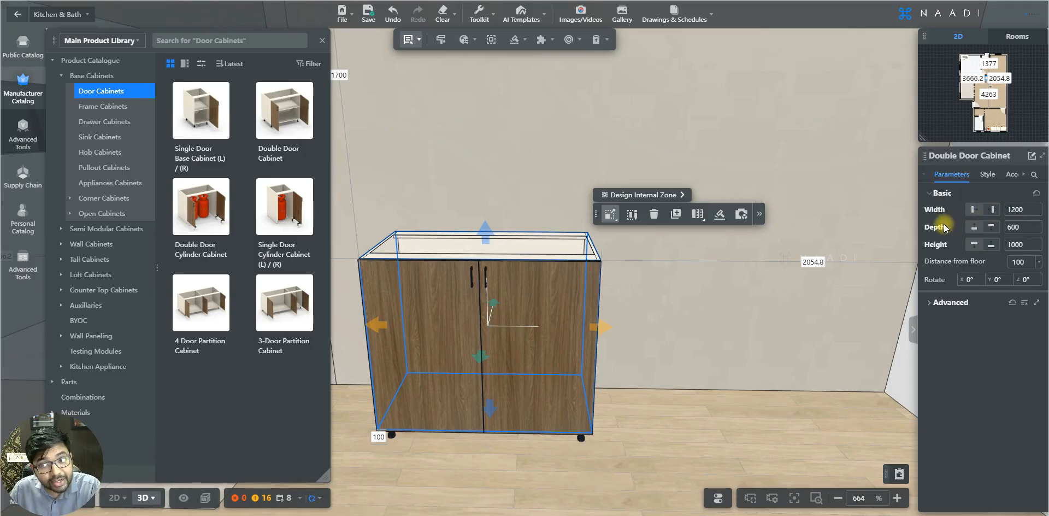
Step: Stretch the cabinet's right side outward to a width of about 1428, and pull its left side in to about 1322
click(1009, 228)
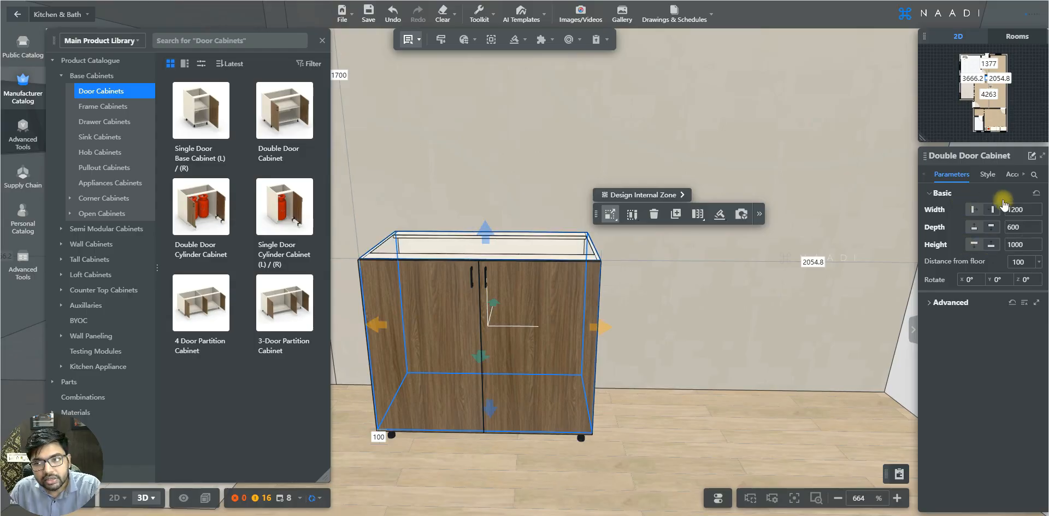
right_drag(720, 324, 728, 343)
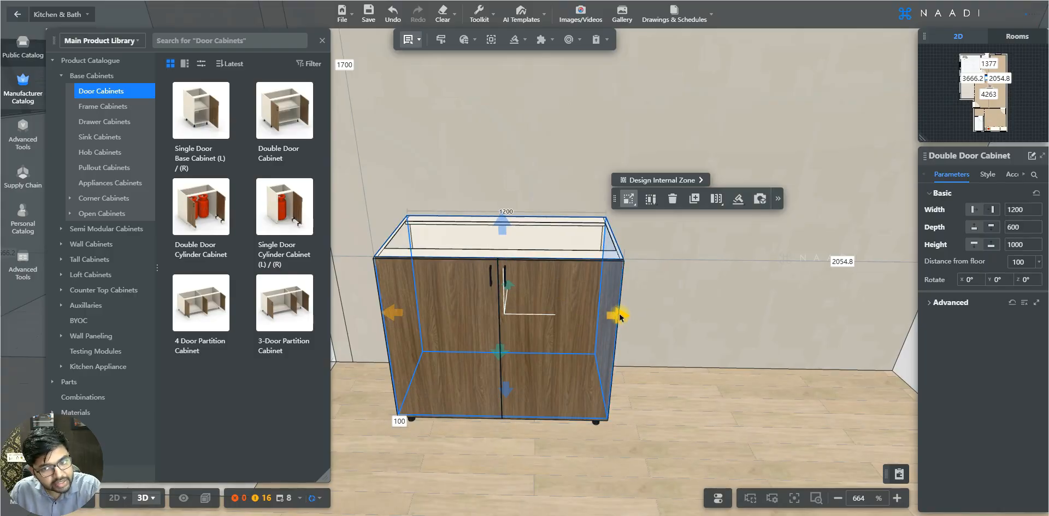
drag(618, 316, 658, 312)
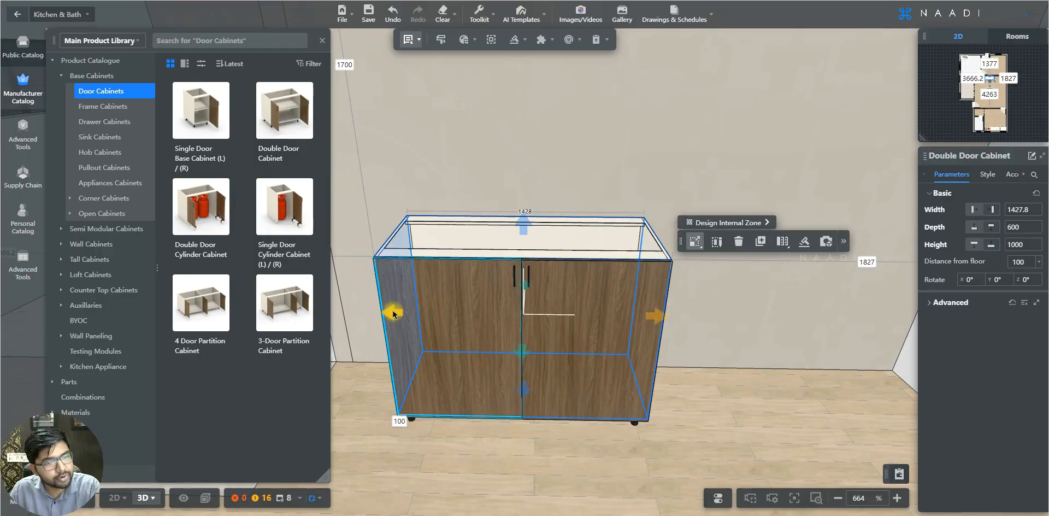
drag(372, 314, 411, 314)
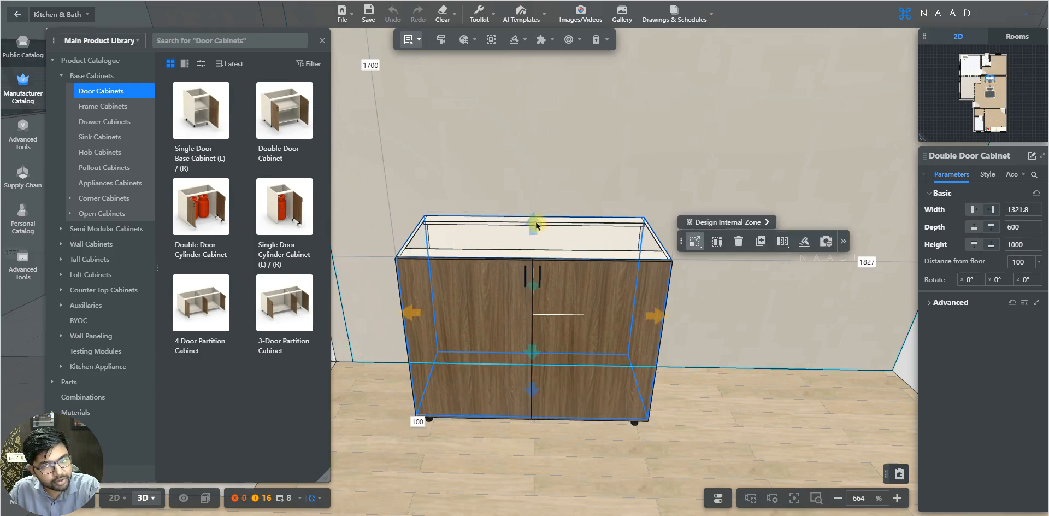
Step: Raise the cabinet's top to a height of about 1144 and move its right side to a width of about 1379
drag(534, 214, 531, 192)
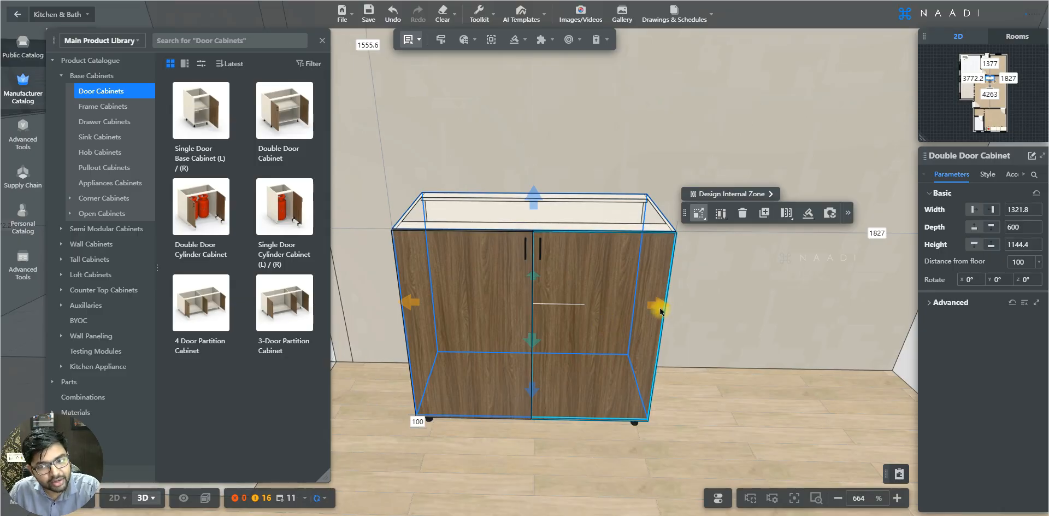
drag(660, 310, 621, 309)
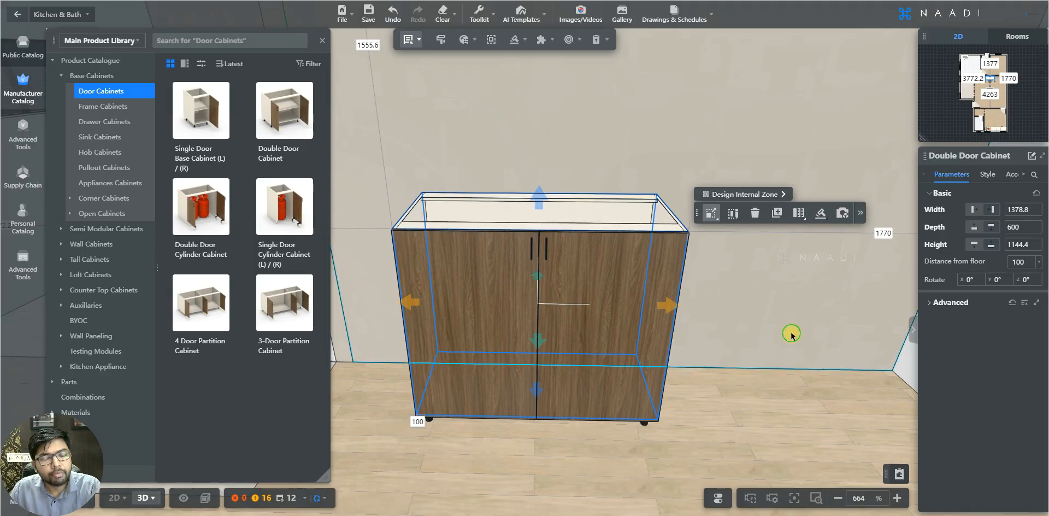
drag(796, 348, 756, 379)
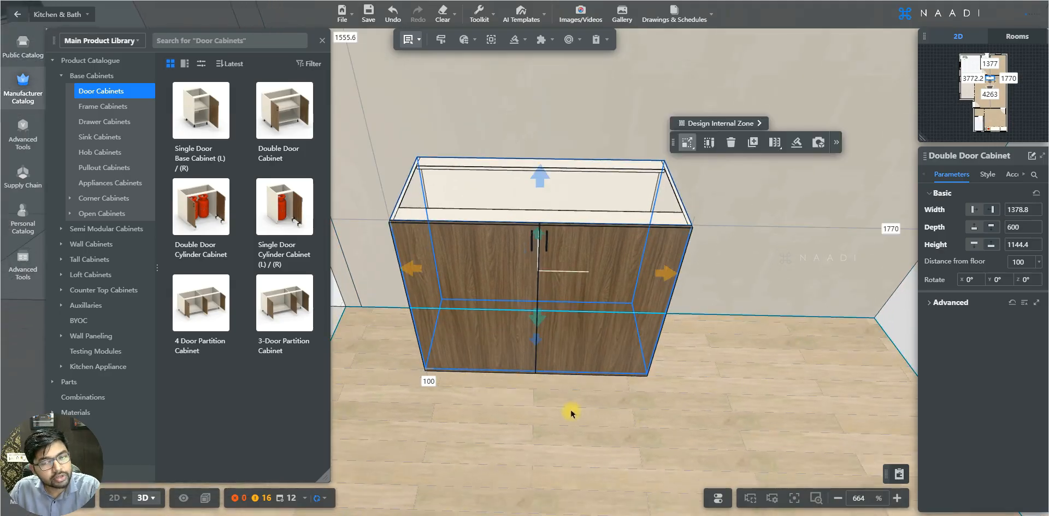
drag(579, 425, 583, 454)
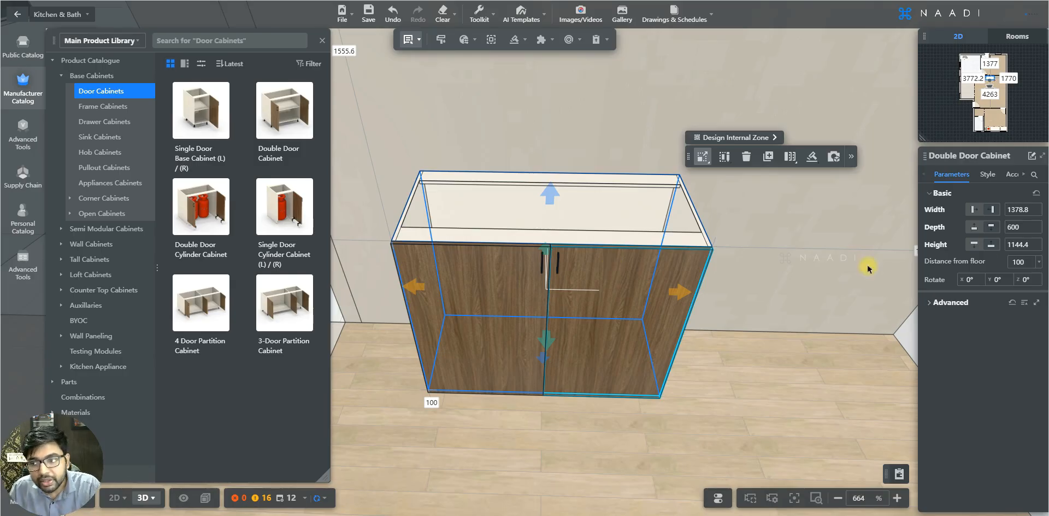
Step: Set the double door cabinet's width to 900, depth to 400 and height to 1200
click(1018, 209)
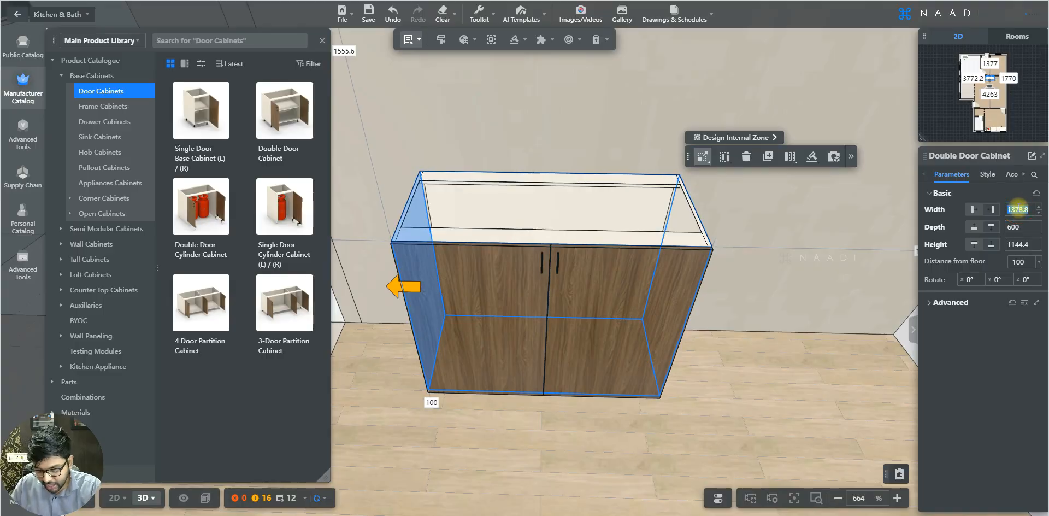
text(900)
key(Return)
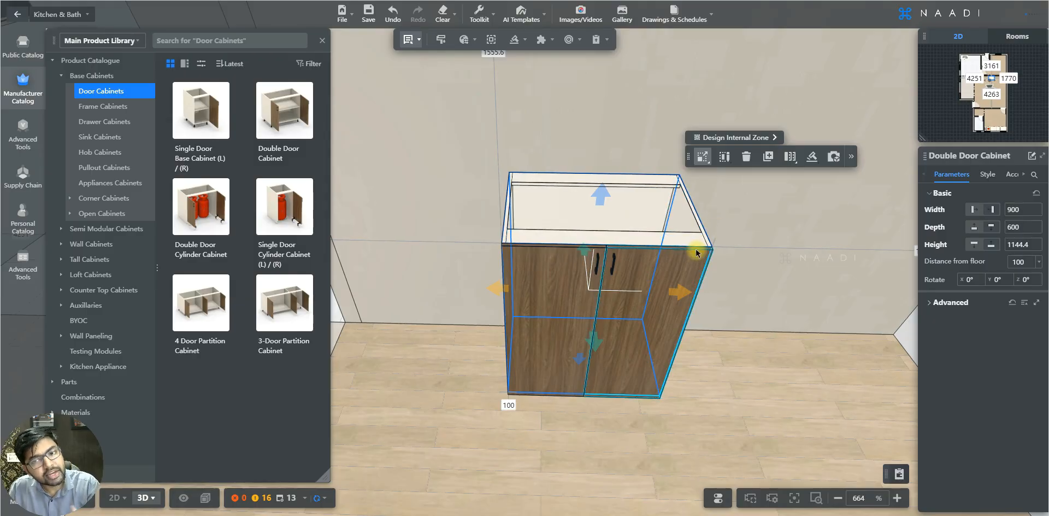
click(1013, 209)
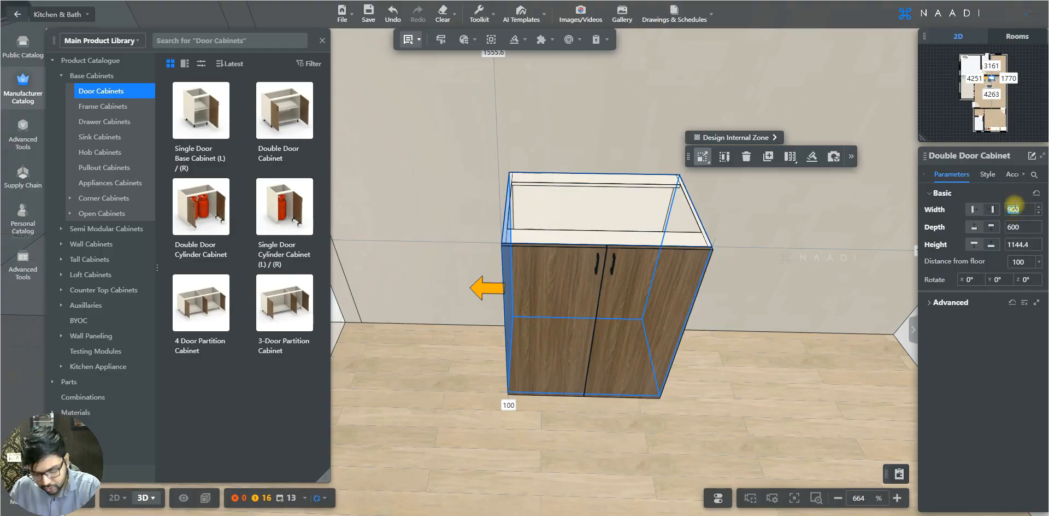
text(1200)
key(Return)
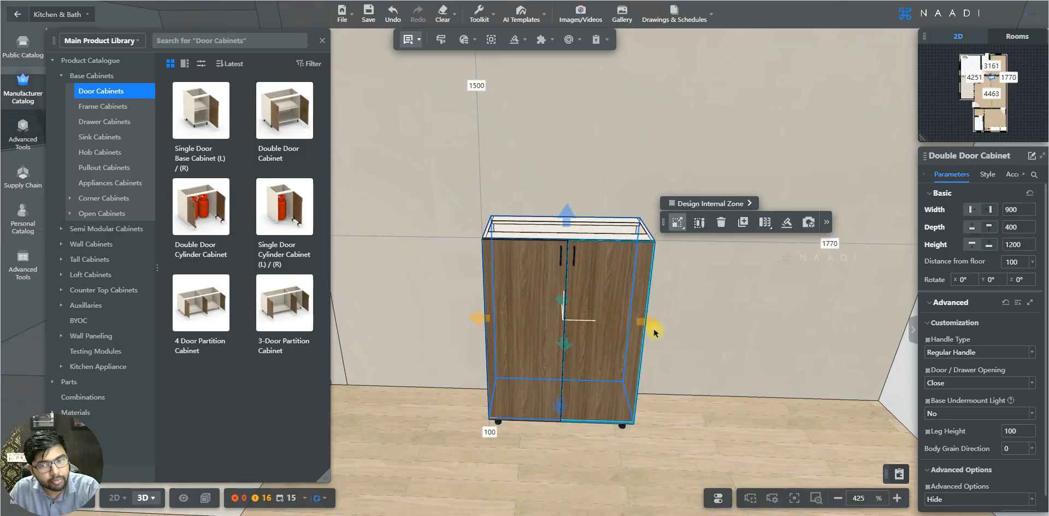
Step: Reposition the double door cabinet along the back wall with a clearance of 2500 on its right side
drag(719, 403, 622, 407)
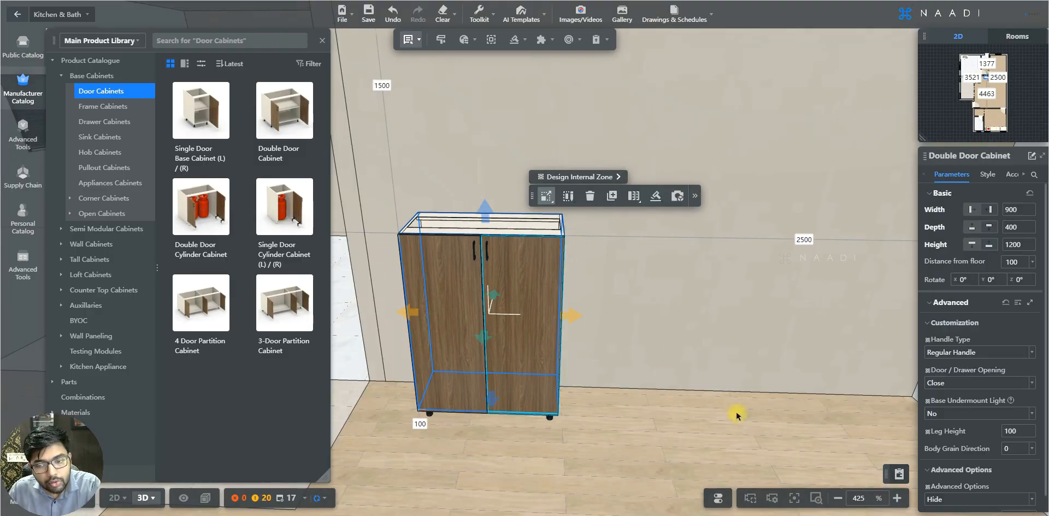
drag(723, 412, 693, 410)
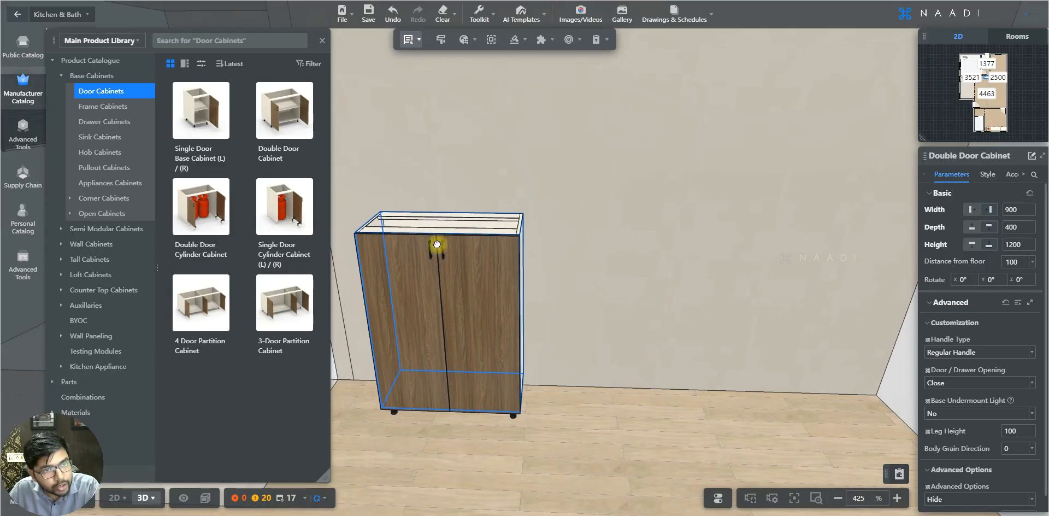
Step: Place a second Double Door Cabinet flush against the right side of the tall one, snapping it to the neighbour's size
click(431, 243)
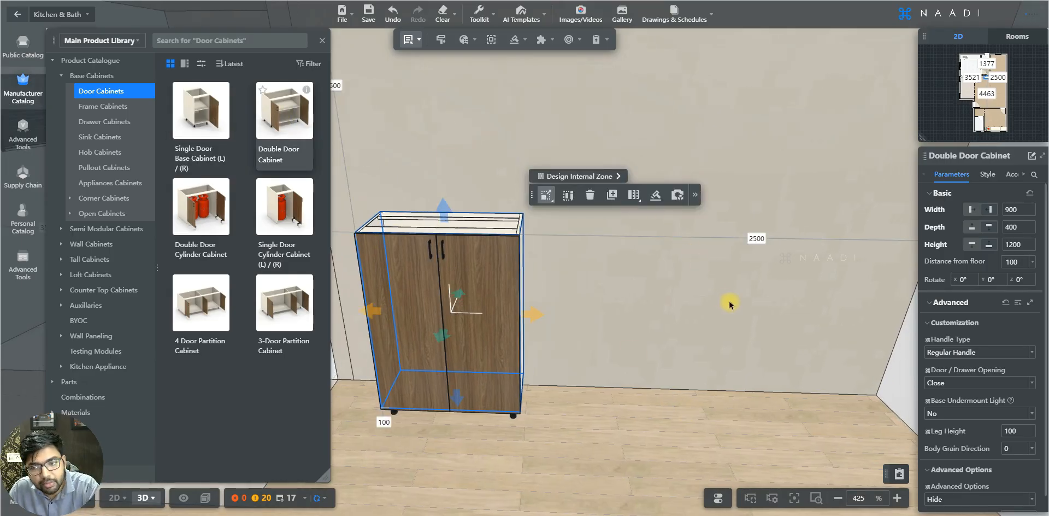
key(space)
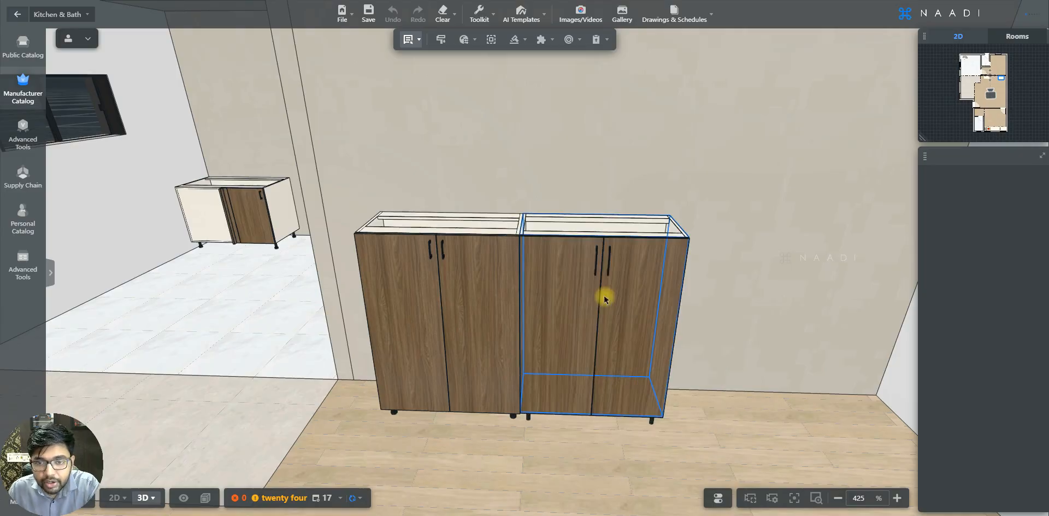
click(605, 299)
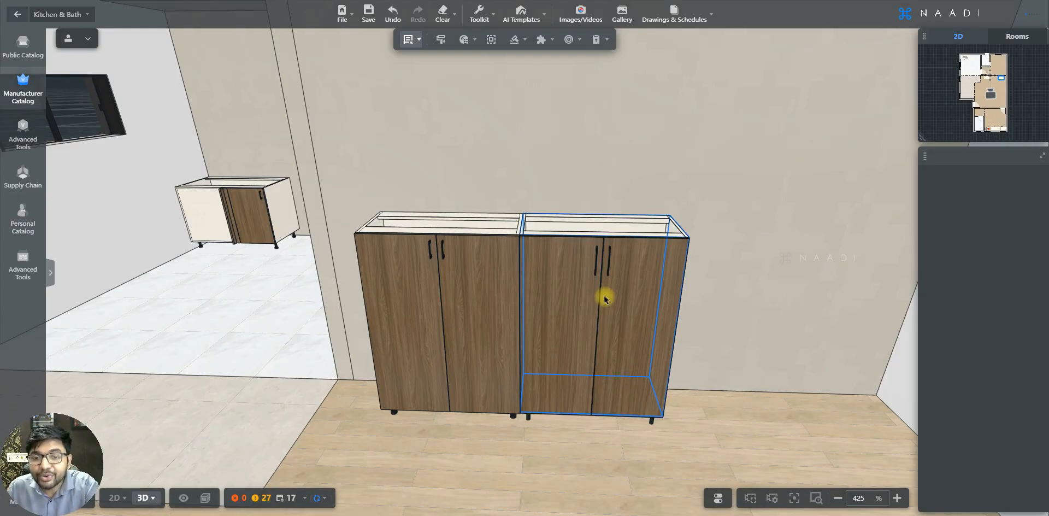
drag(604, 299, 741, 323)
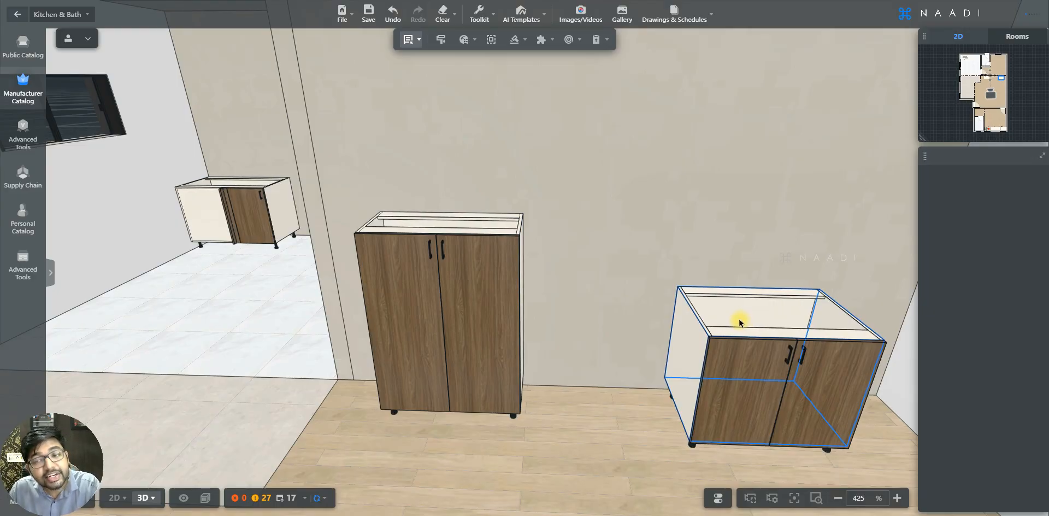
drag(742, 322, 738, 322)
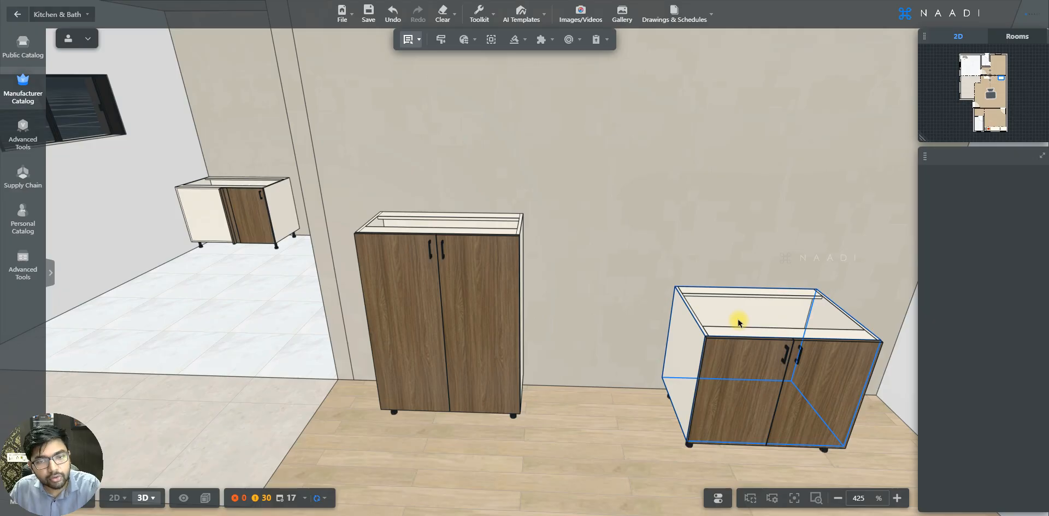
drag(738, 322, 705, 321)
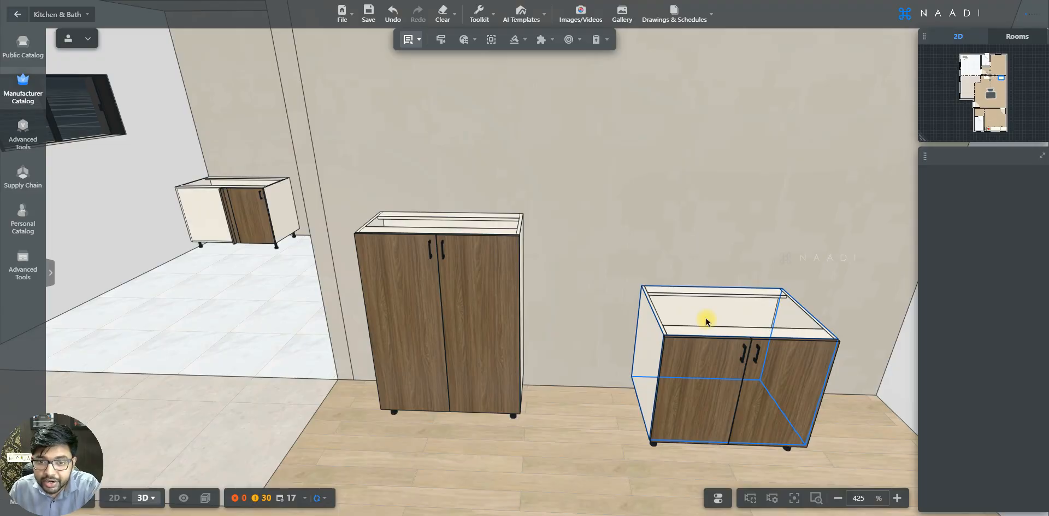
drag(705, 321, 602, 309)
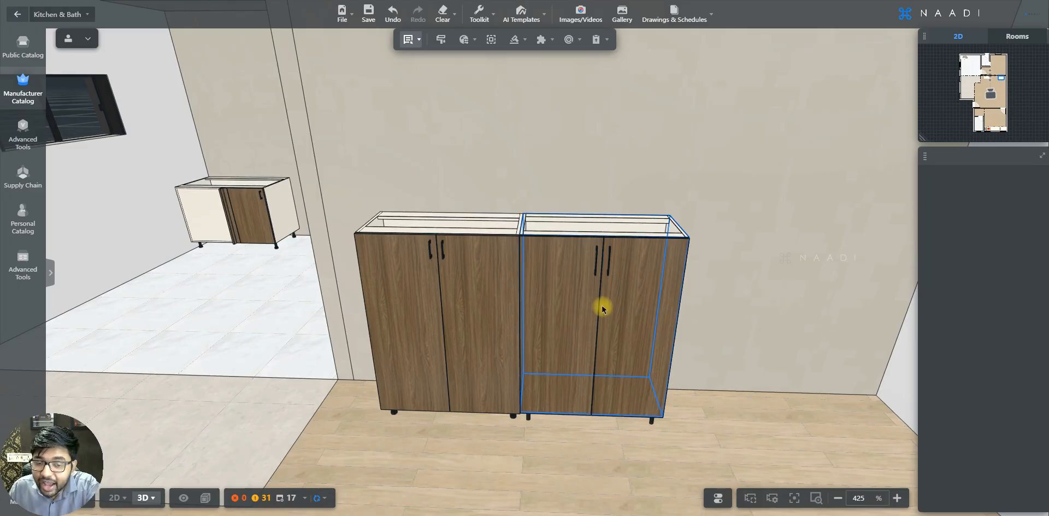
drag(601, 307, 722, 317)
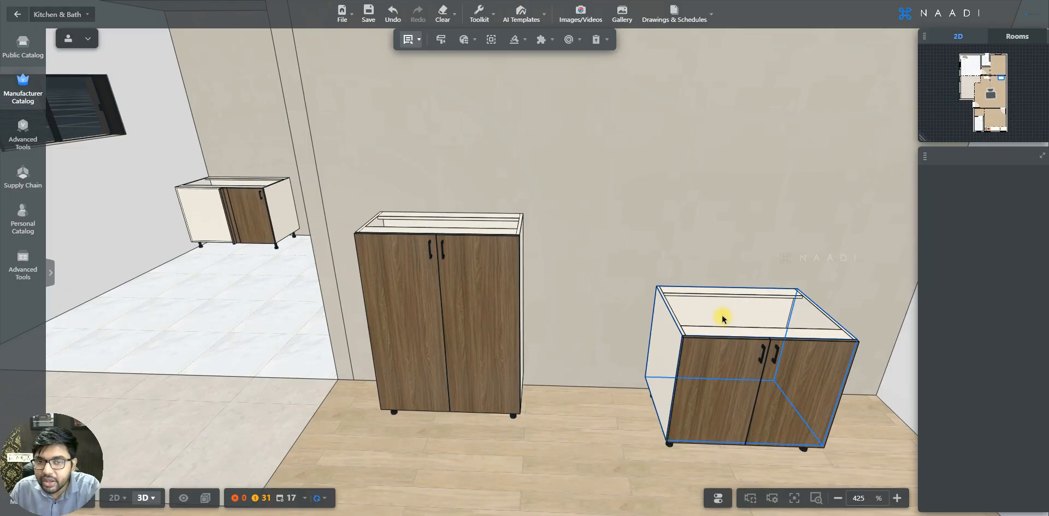
drag(722, 317, 595, 293)
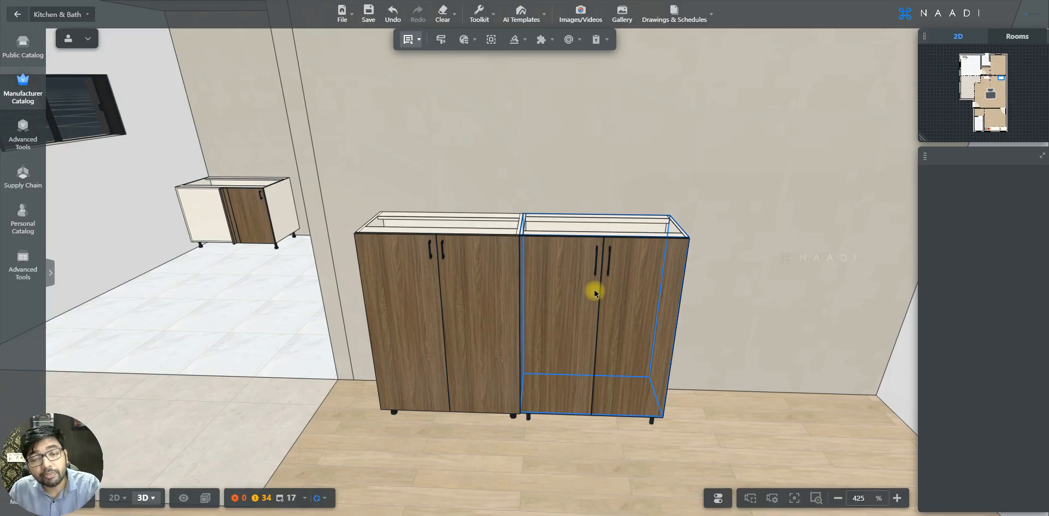
click(595, 293)
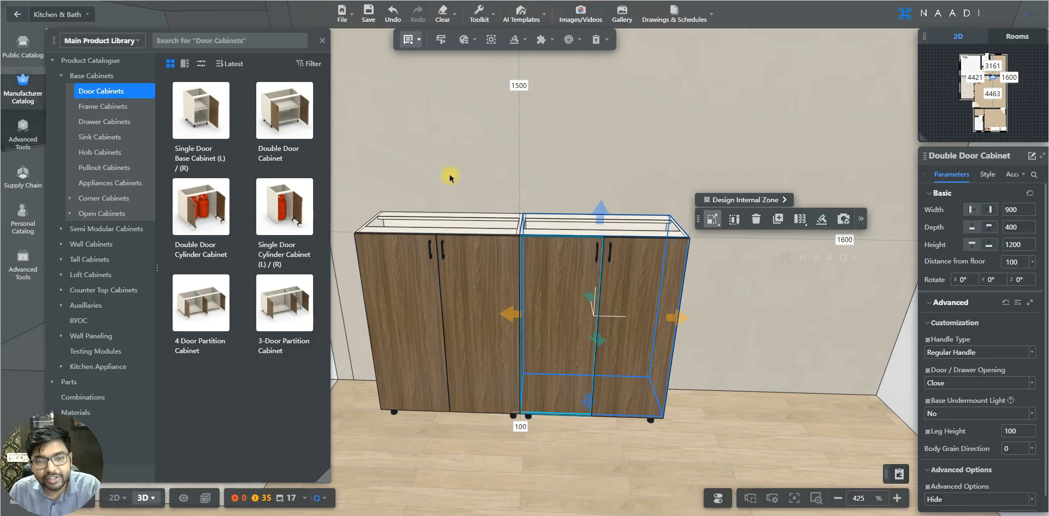
Step: Set the height of the blind corner cabinet in the tiled room to 750
scroll(546, 184, up, 2)
drag(567, 189, 843, 195)
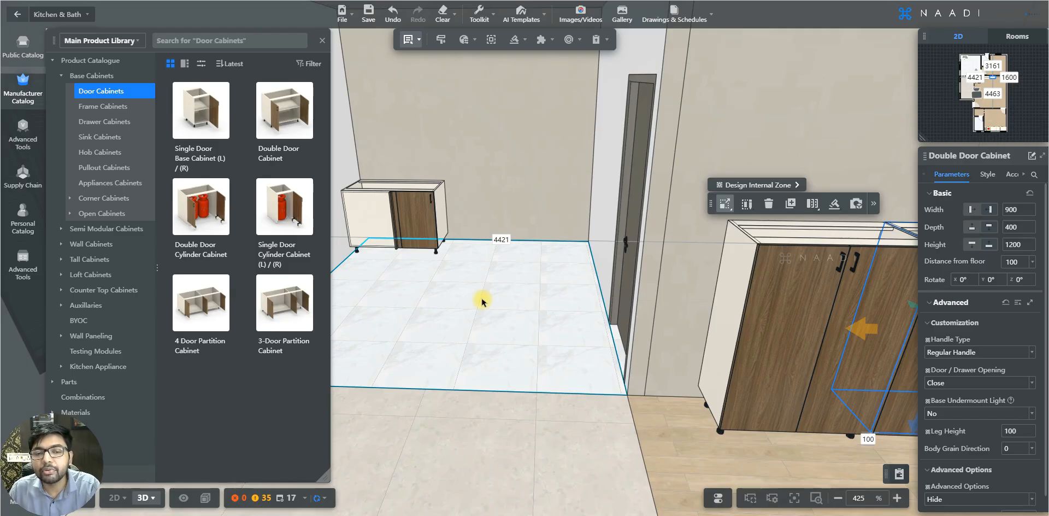
drag(482, 320, 532, 363)
right_drag(533, 363, 672, 492)
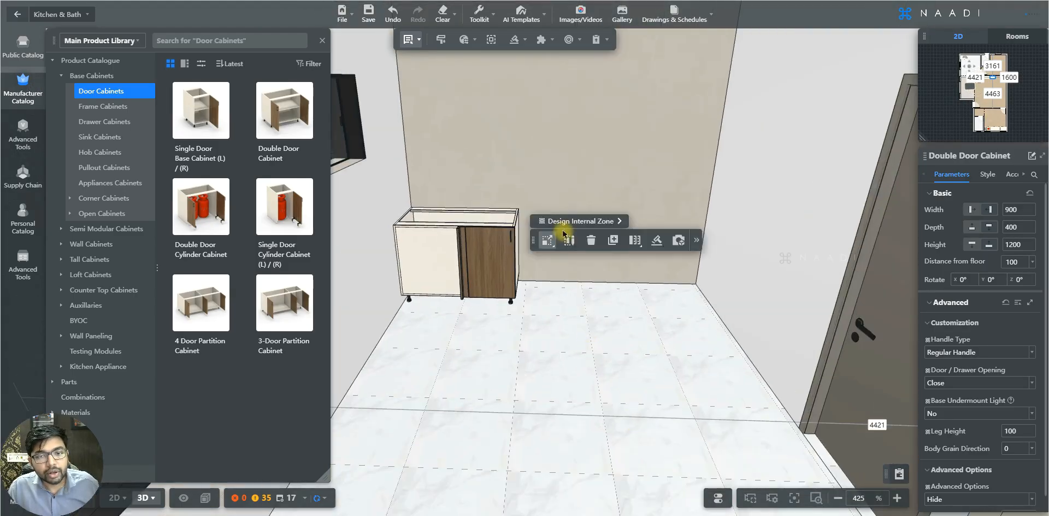
scroll(542, 166, up, 3)
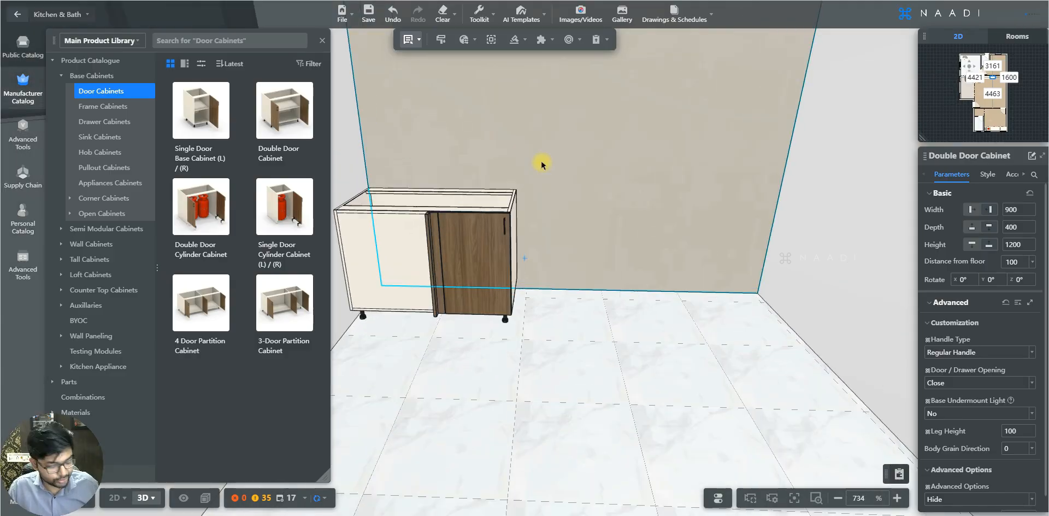
scroll(542, 165, up, 2)
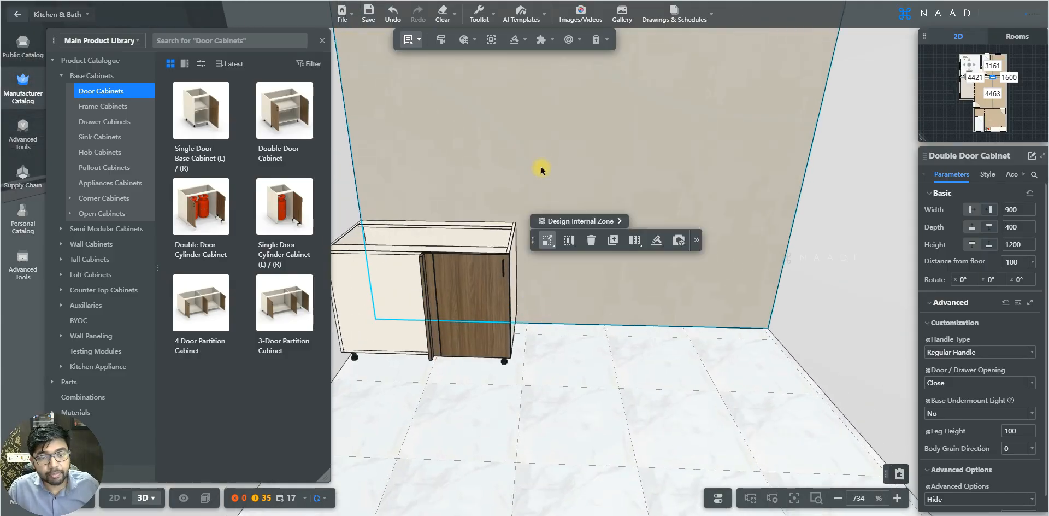
scroll(474, 279, up, 3)
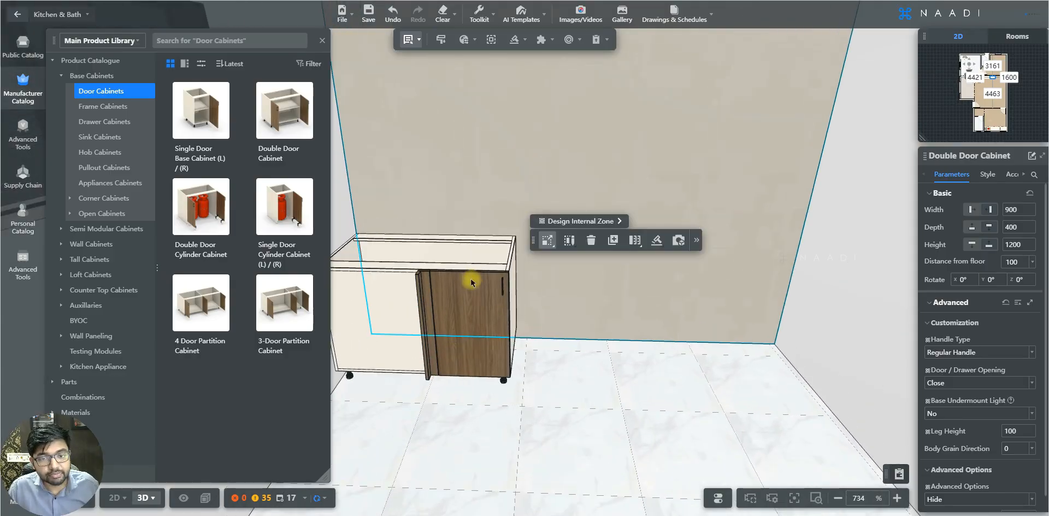
click(481, 325)
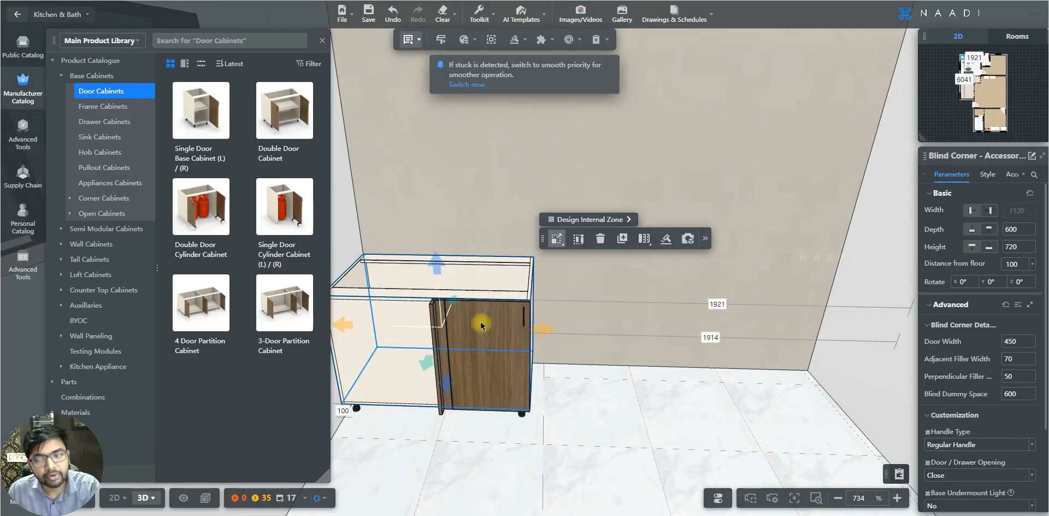
click(940, 304)
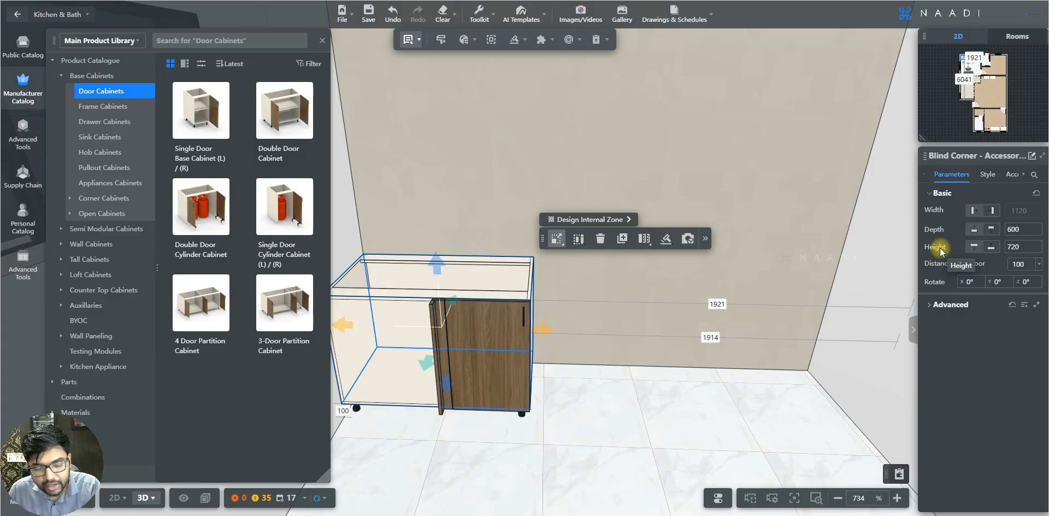
click(1015, 229)
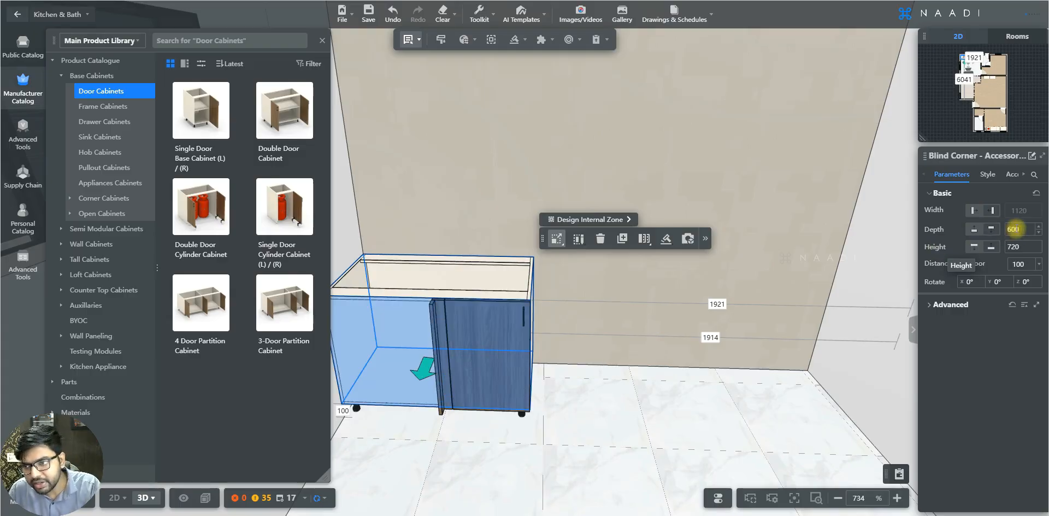
click(637, 313)
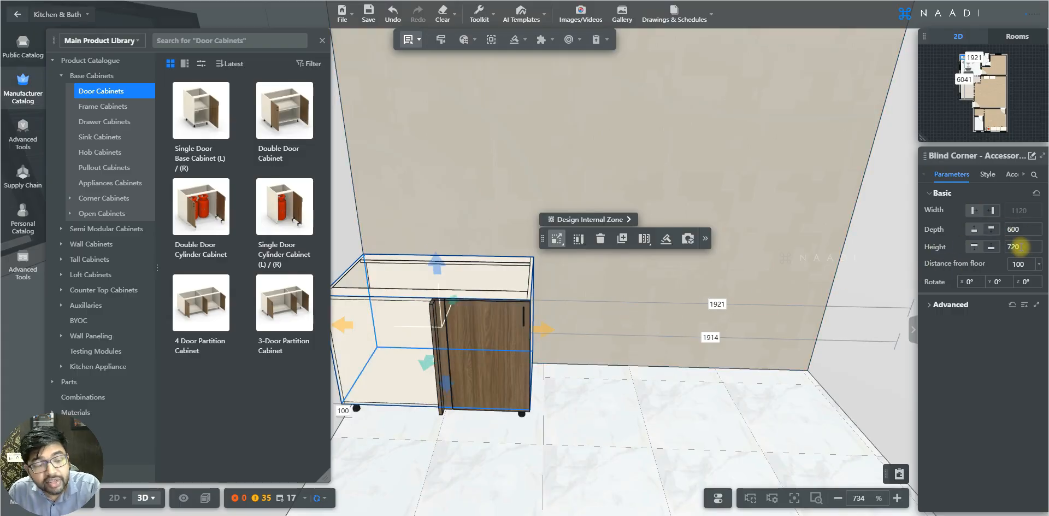
click(1018, 246)
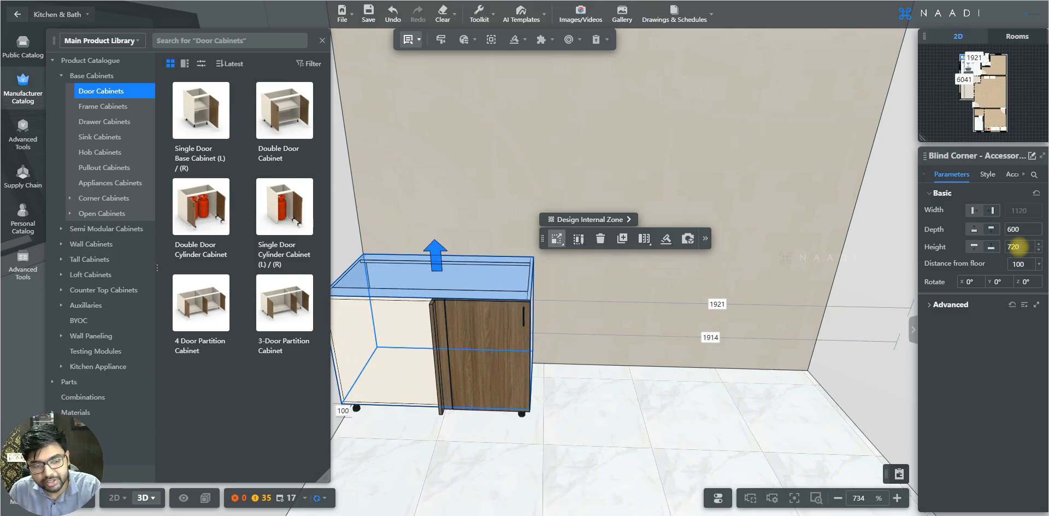
double_click(1014, 247)
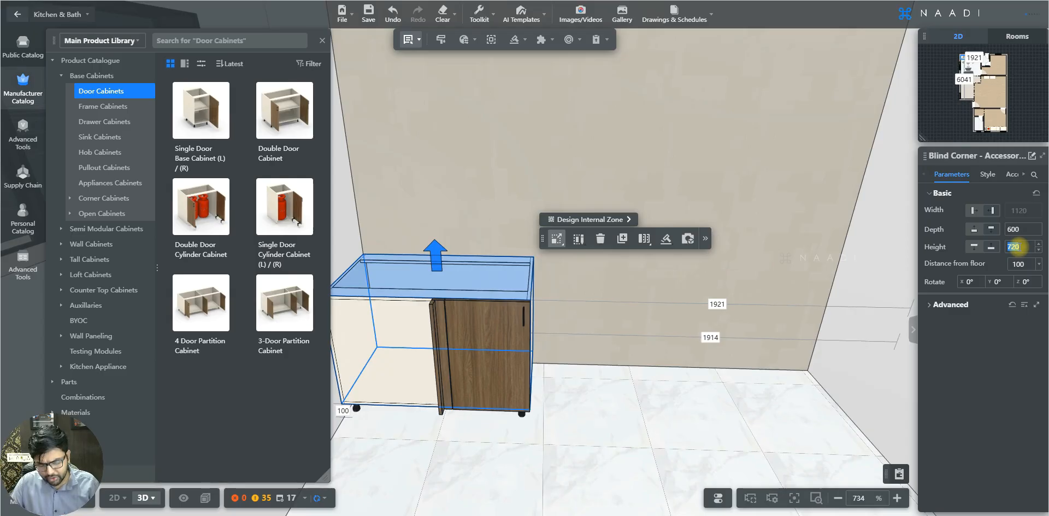
text(750)
key(Return)
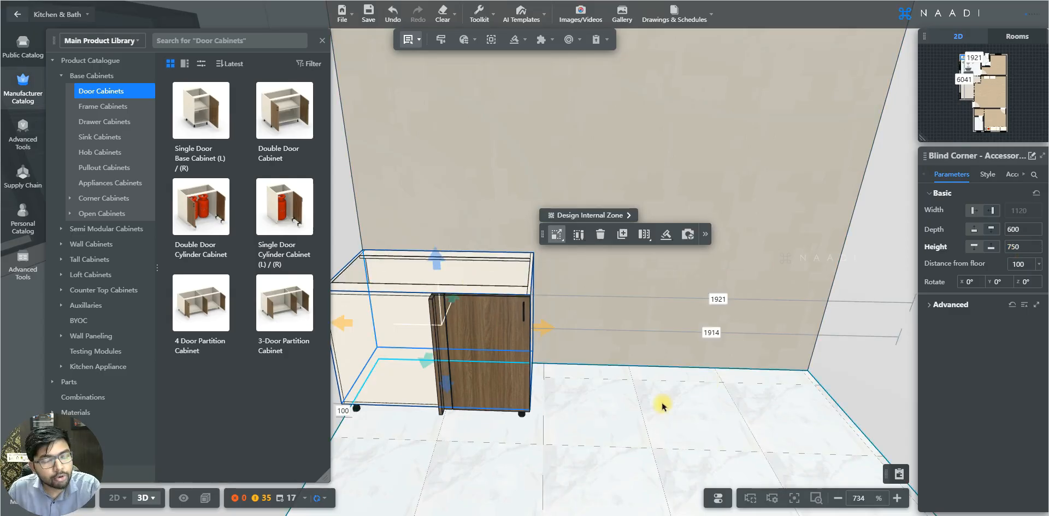
Step: Place a Narrow Pullout Cabinet from the pullout base cabinets flush against the right side of the blind corner cabinet
drag(639, 405, 487, 359)
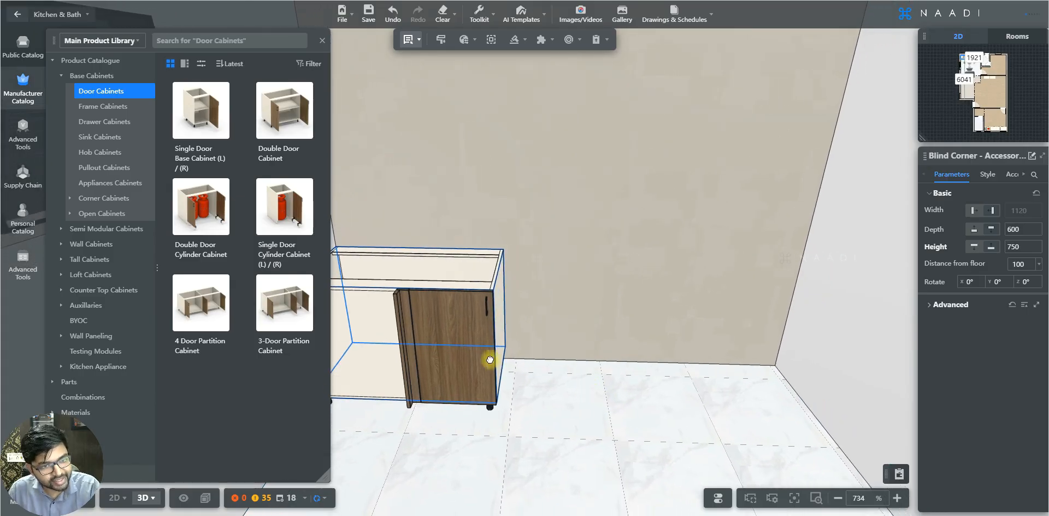
click(487, 359)
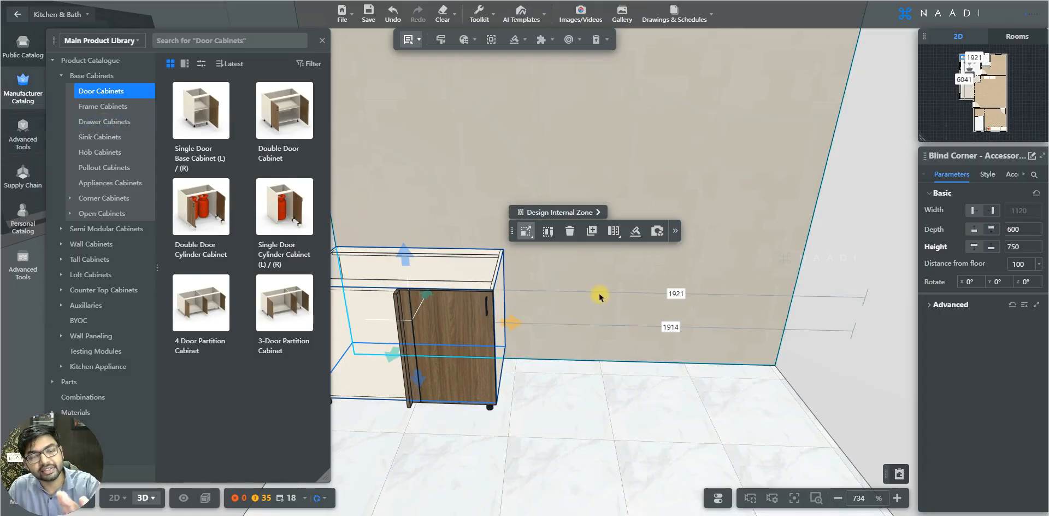
drag(607, 371, 607, 366)
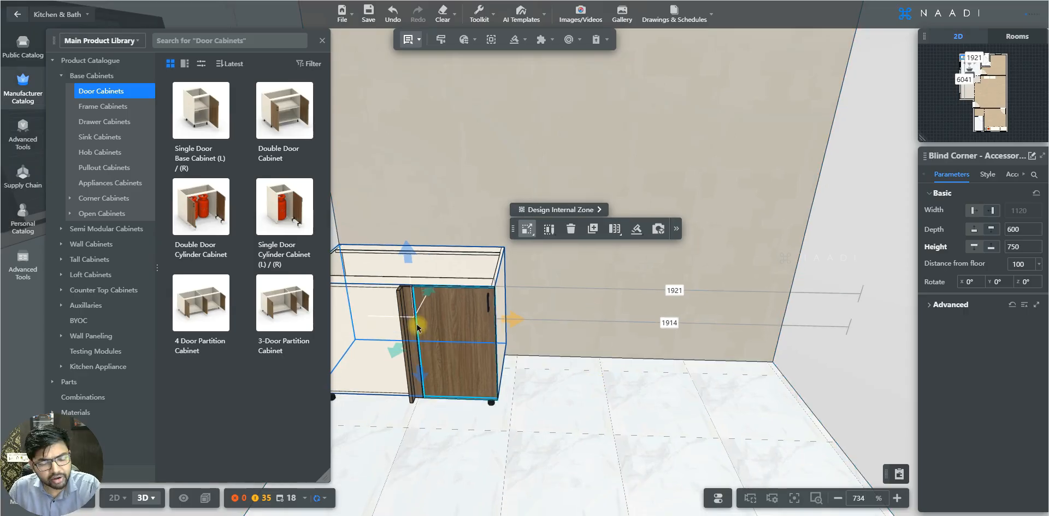
drag(562, 394, 521, 401)
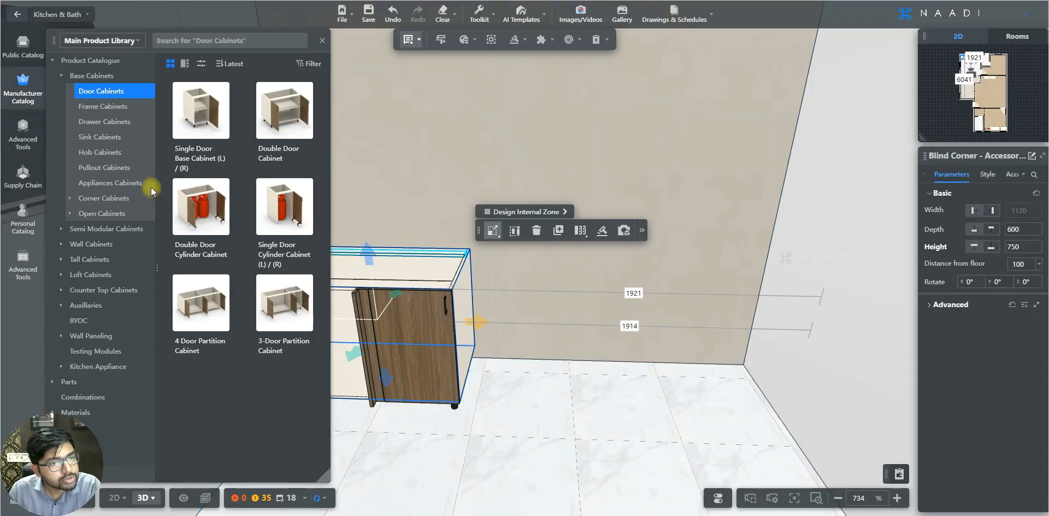
click(99, 168)
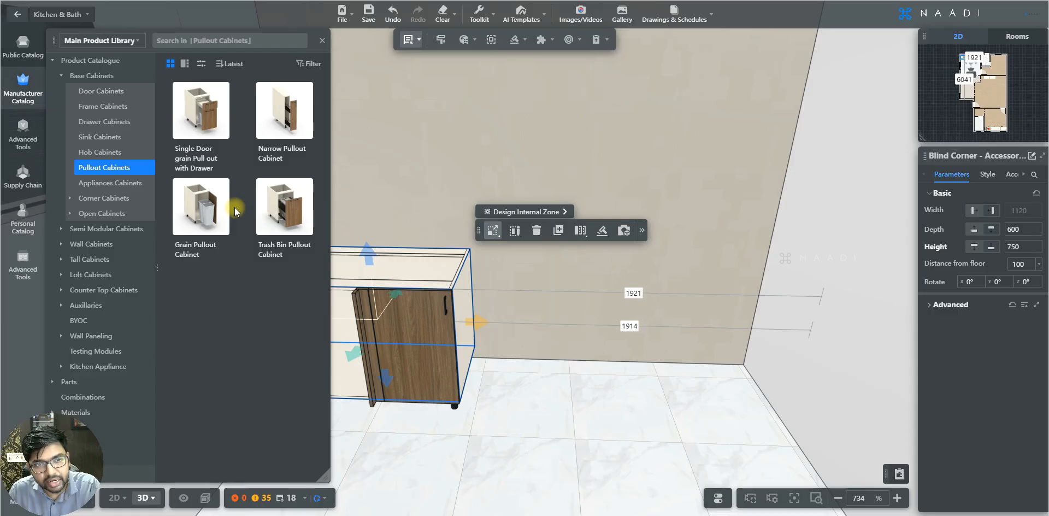
click(284, 128)
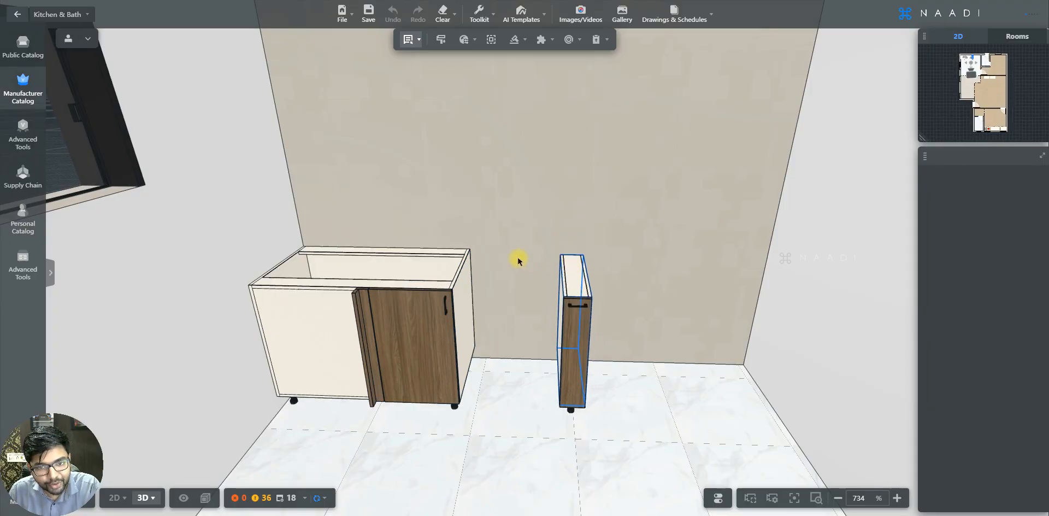
click(476, 260)
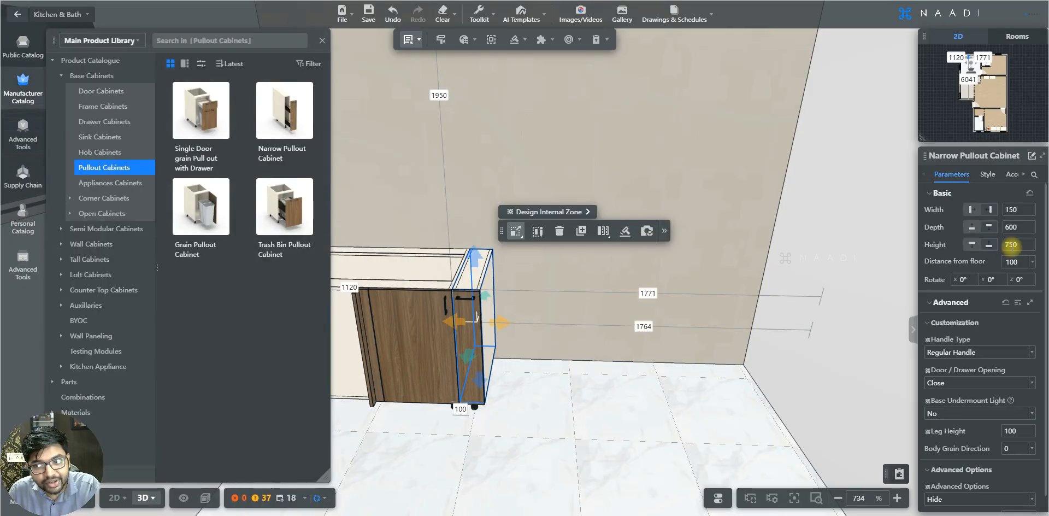
Step: Set the narrow pullout cabinet's width to 300, extending it to the right, away from the corner cabinet
click(1010, 245)
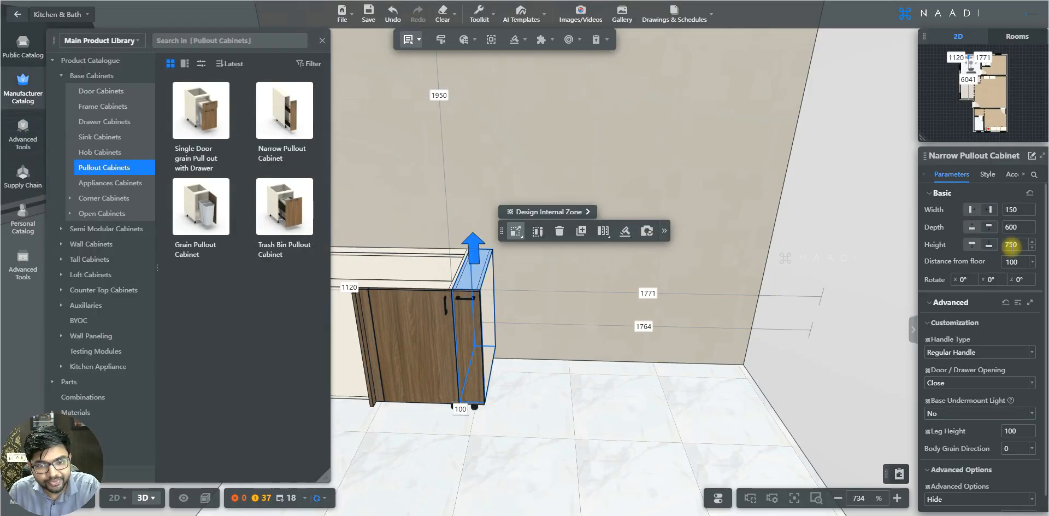
click(468, 285)
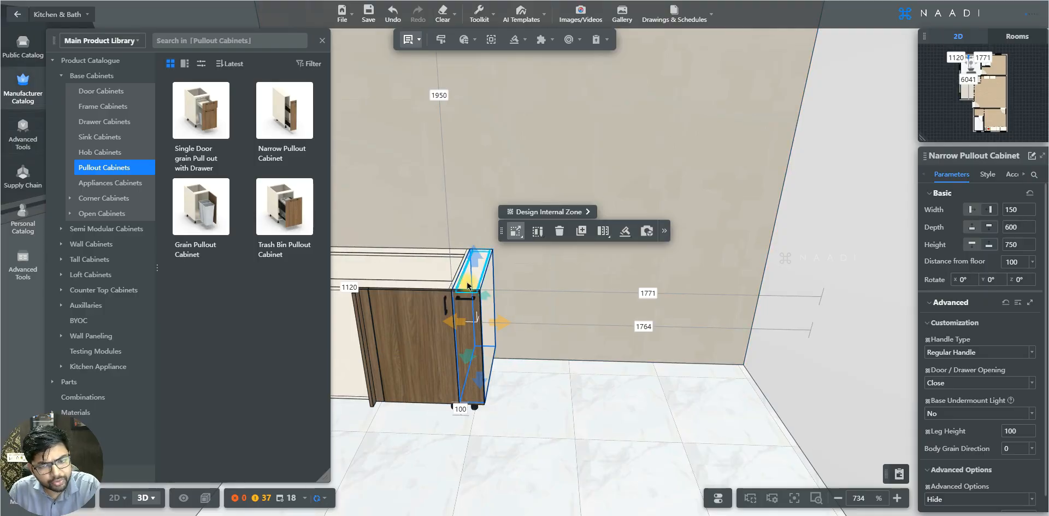
click(1011, 209)
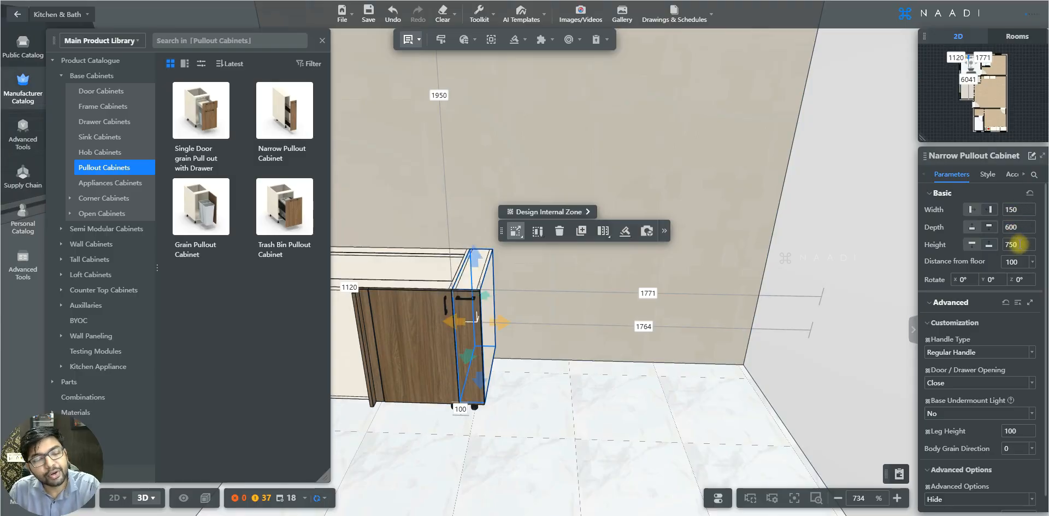
click(1012, 211)
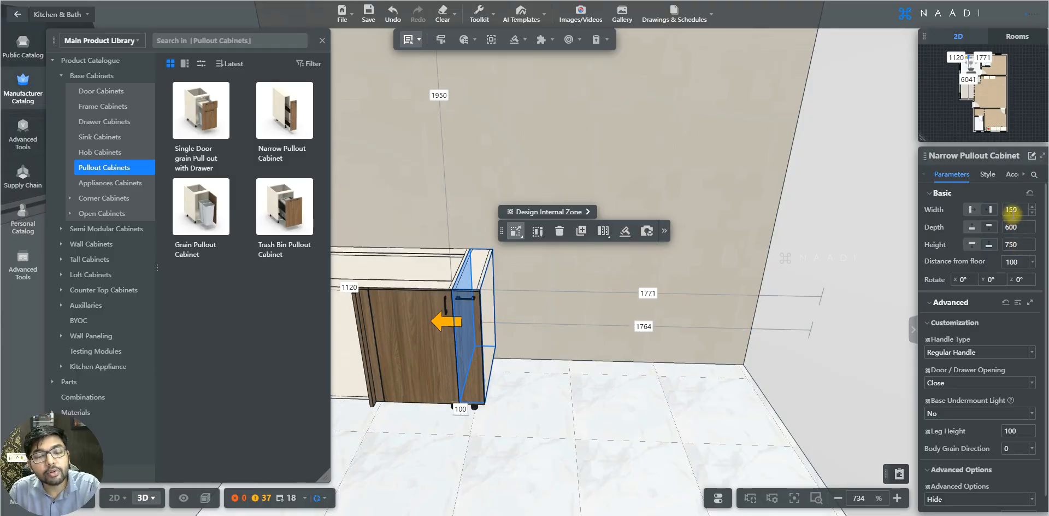
click(972, 209)
double_click(1011, 209)
text(300)
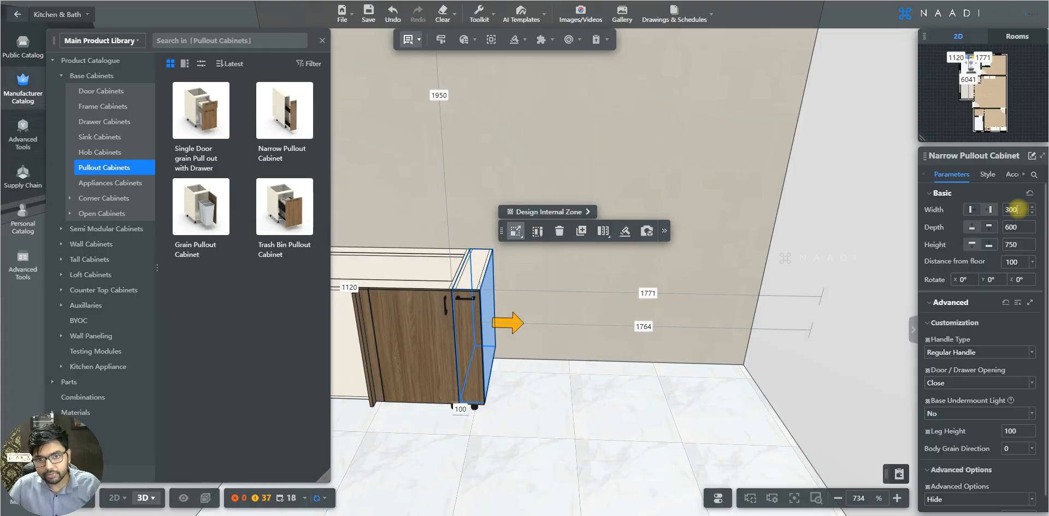
key(Return)
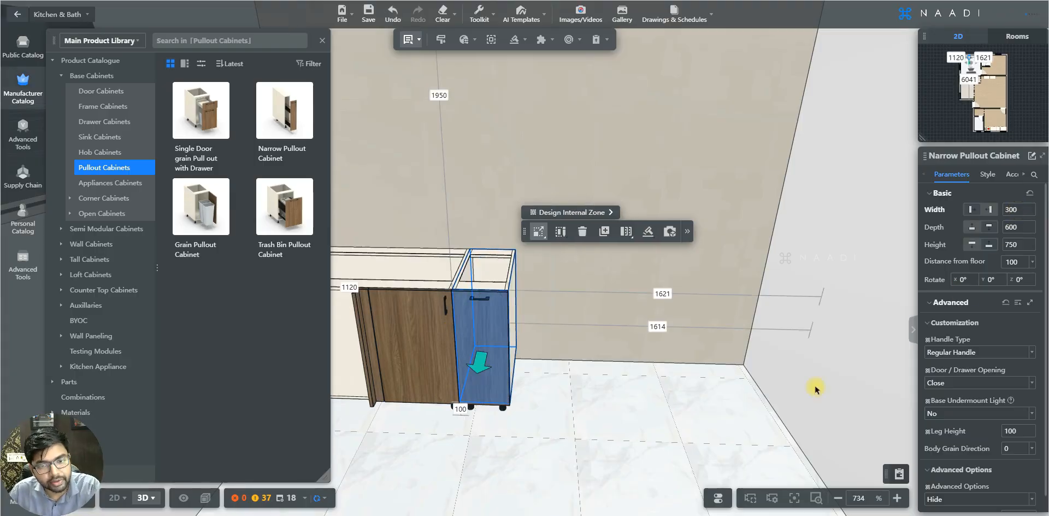
Step: Place a 2 Drawer Cabinet with Flap Down (Top) from the hob base cabinets flush against the right side of the narrow pullout cabinet
drag(653, 420, 588, 414)
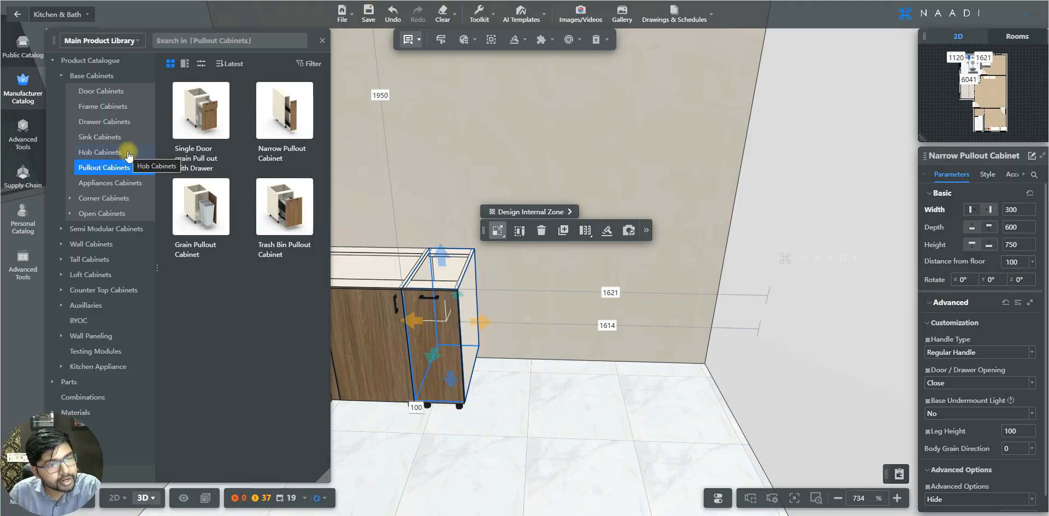
click(127, 153)
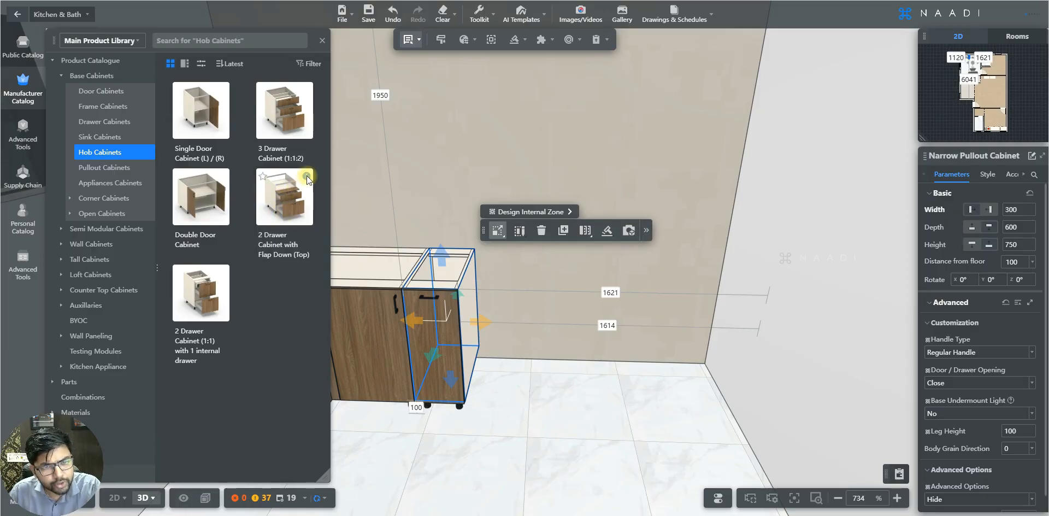
mouse_move(306, 176)
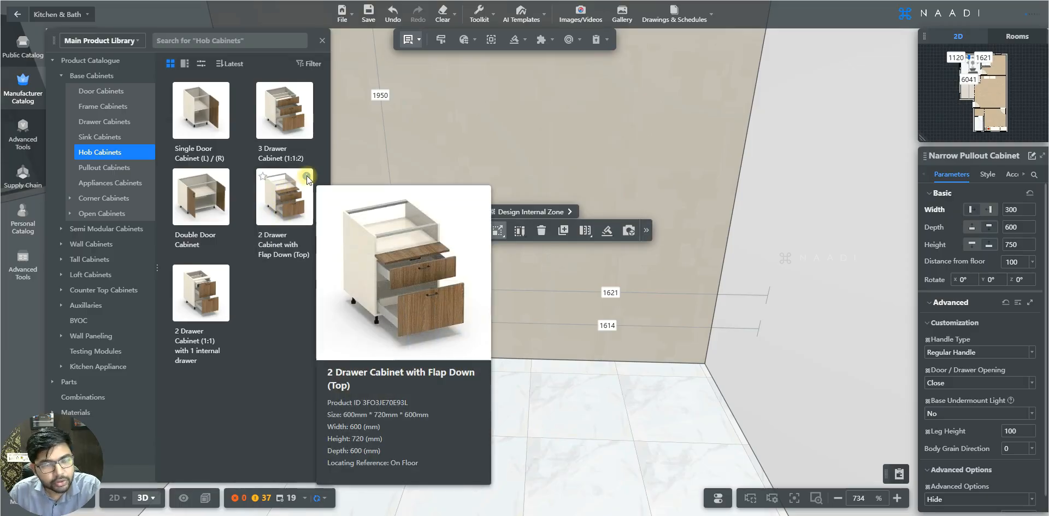
click(284, 196)
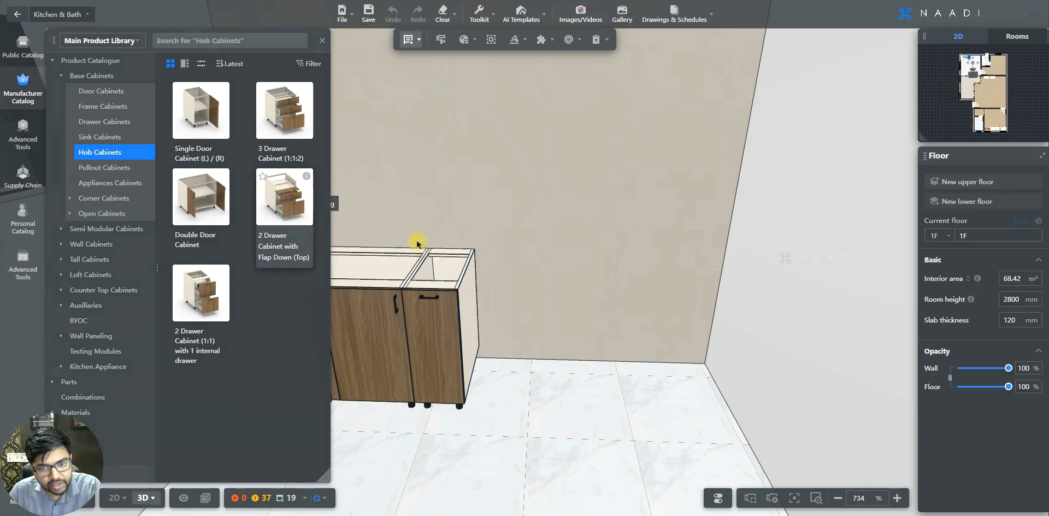
click(473, 267)
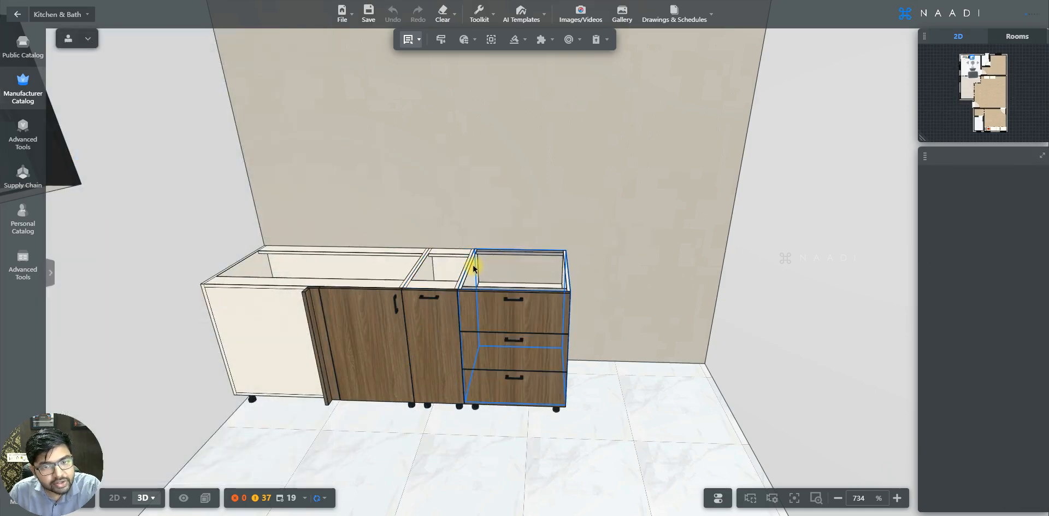
click(472, 267)
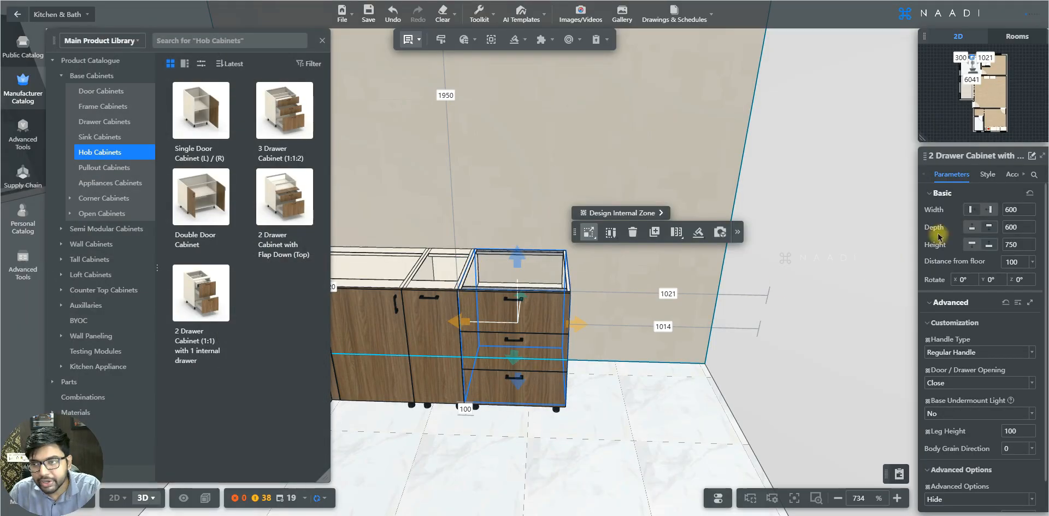
Step: Set the width of the flap-down hob drawer cabinet to 900, extending it to the right
click(1017, 212)
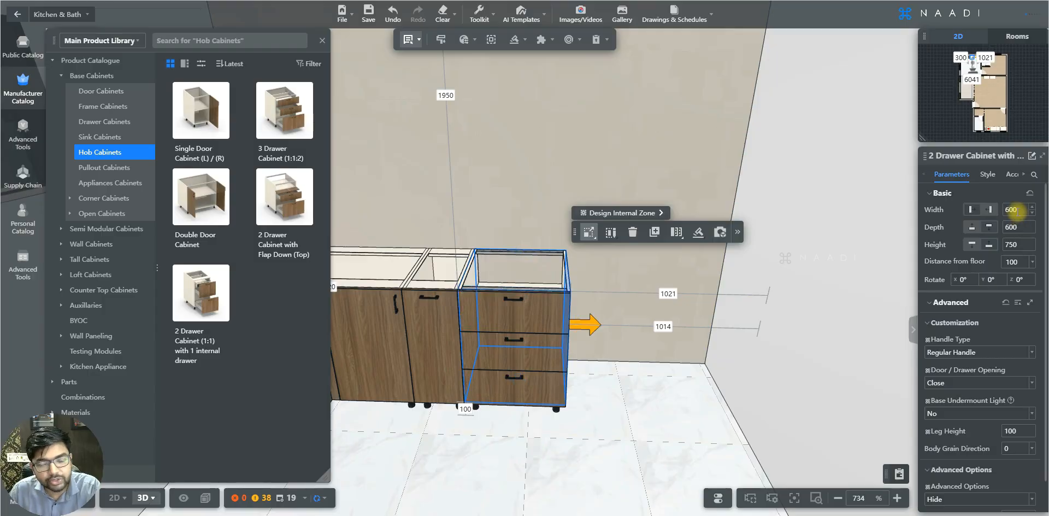
double_click(1010, 210)
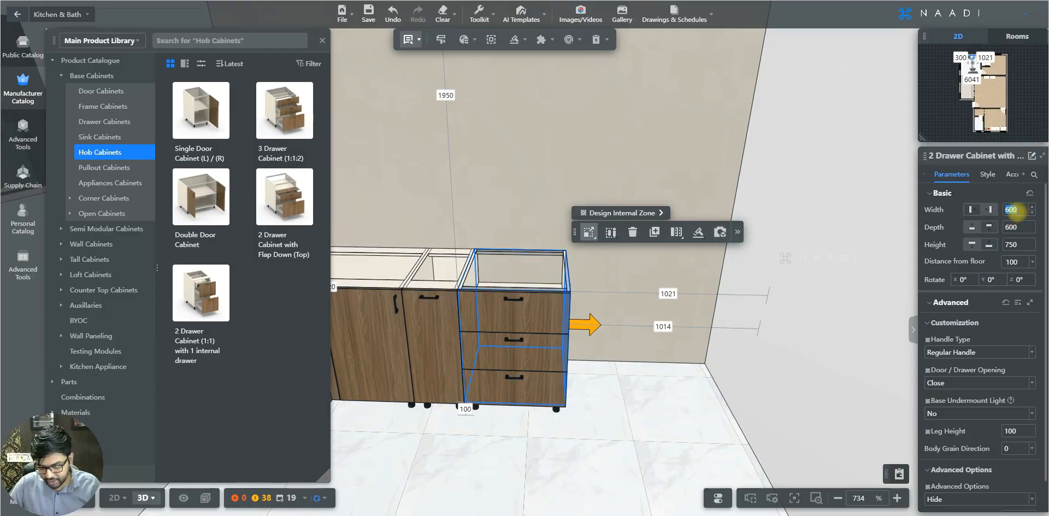
text(900)
key(Return)
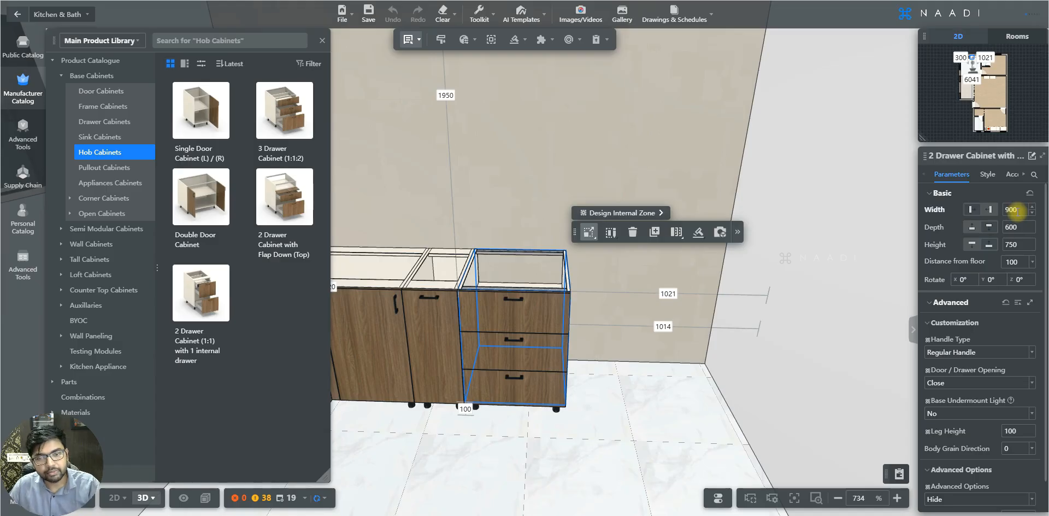
Step: Place a 3 Drawer Cabinet (1:1:2) from the drawer base cabinets in the gap between the hob cabinet and the right wall
drag(614, 483, 491, 387)
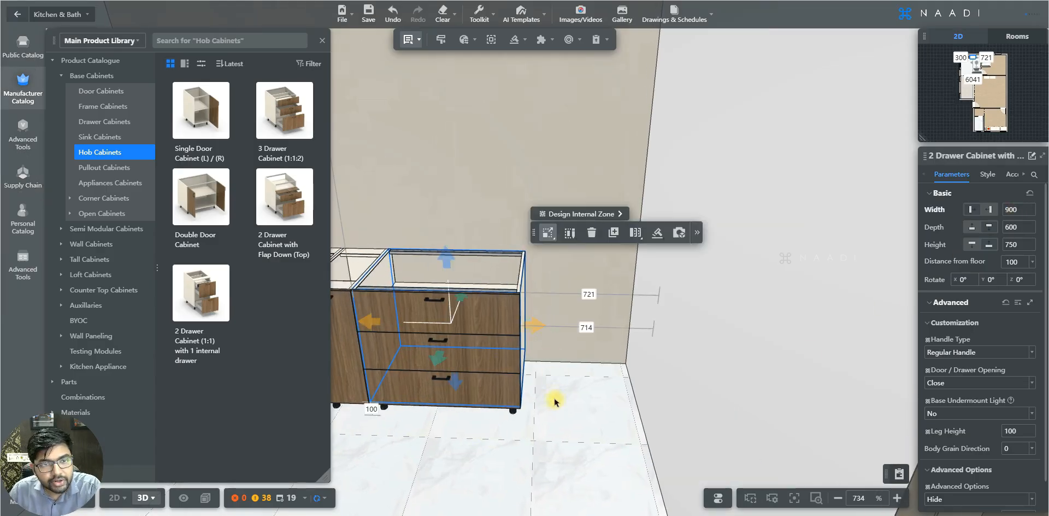
drag(553, 426, 576, 421)
click(113, 122)
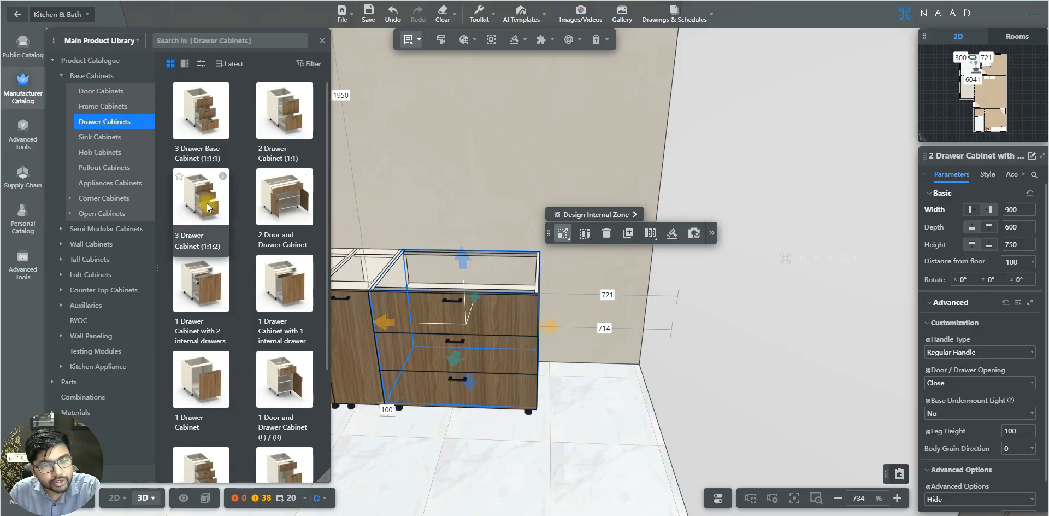
drag(271, 235, 557, 293)
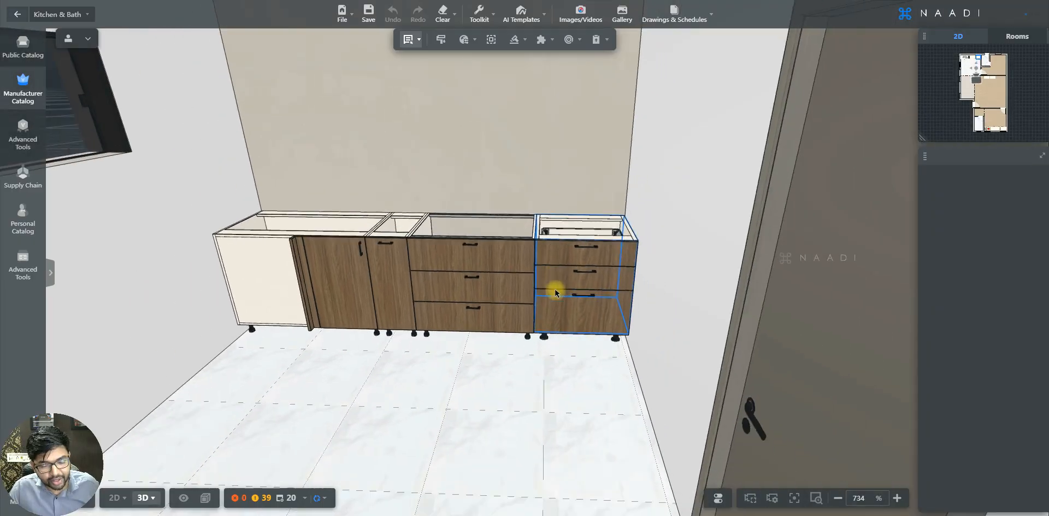
drag(542, 311, 514, 346)
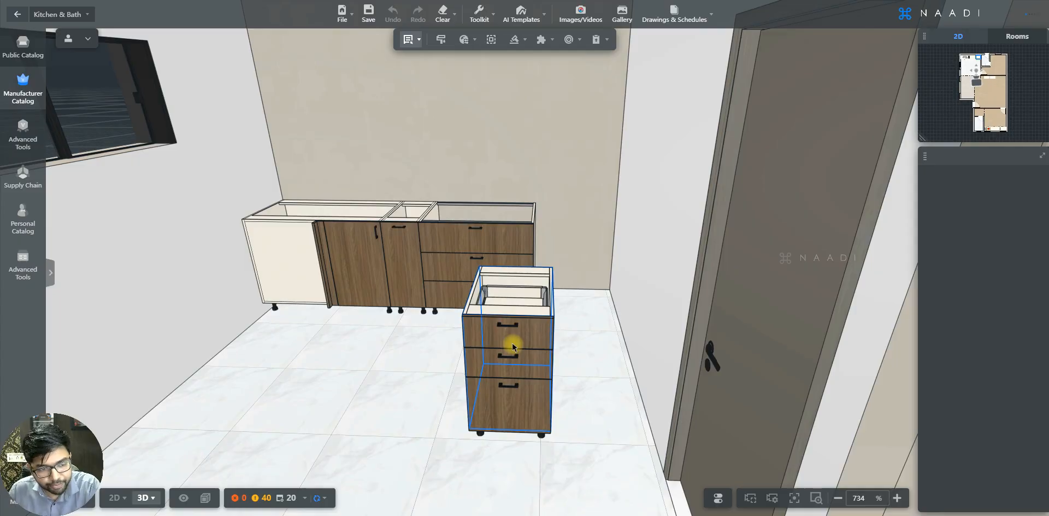
drag(513, 345, 554, 273)
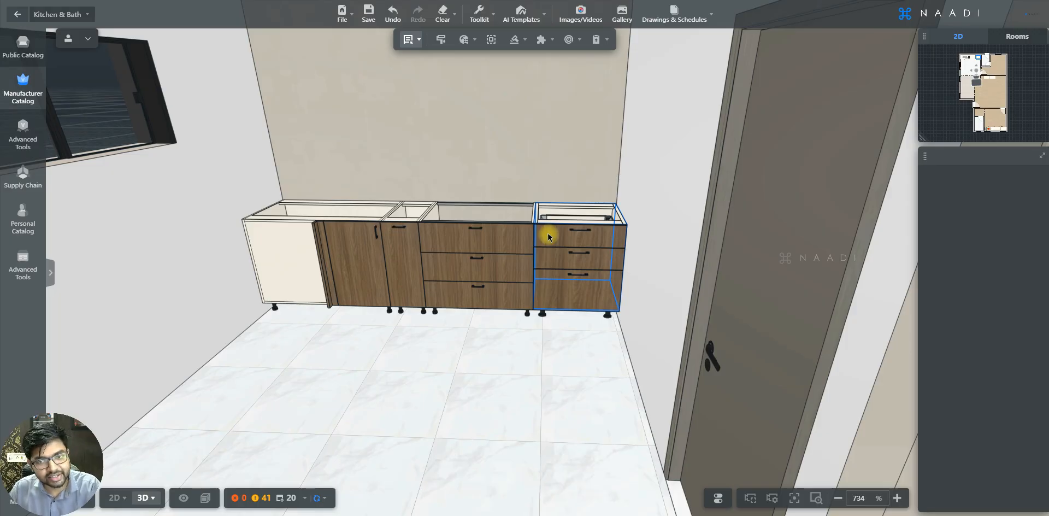
click(548, 236)
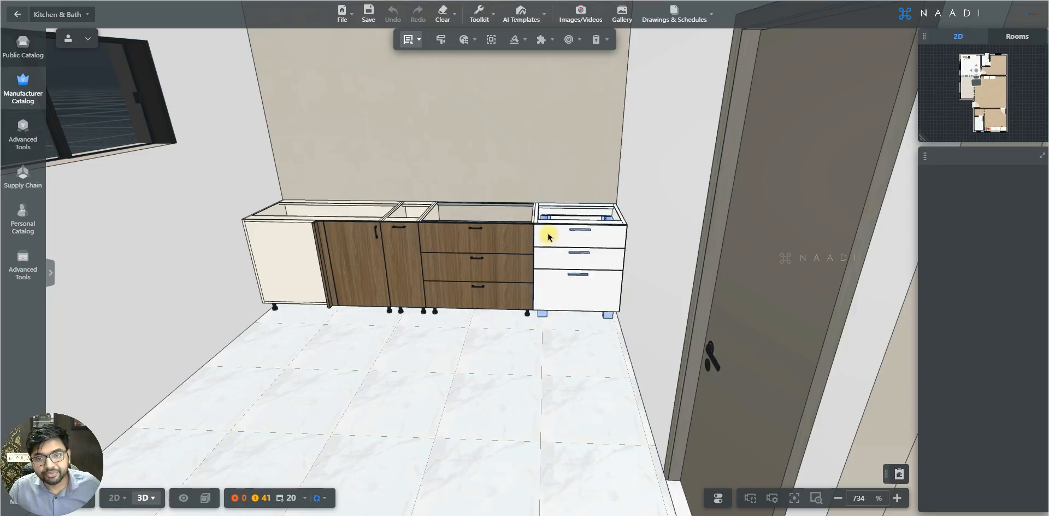
click(548, 236)
Step: Set the width of the 3 Drawer Cabinet (1:1:2) to 650, leaving a gap beside the right wall
scroll(546, 240, up, 5)
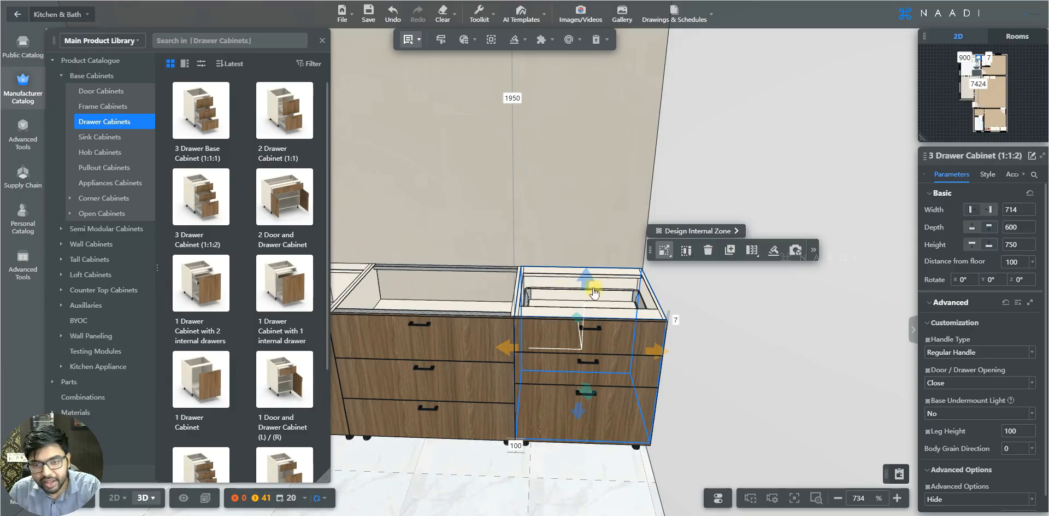
double_click(1010, 209)
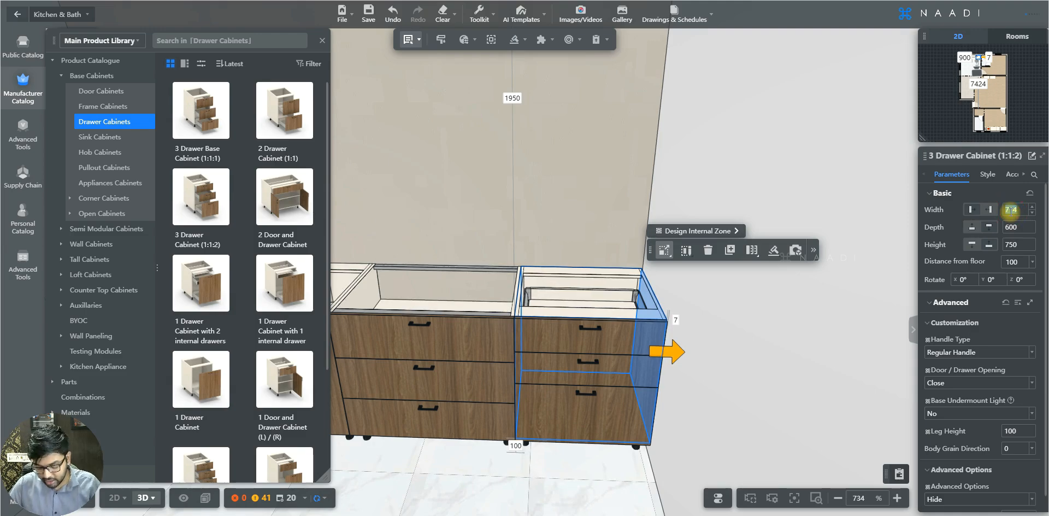
text(650)
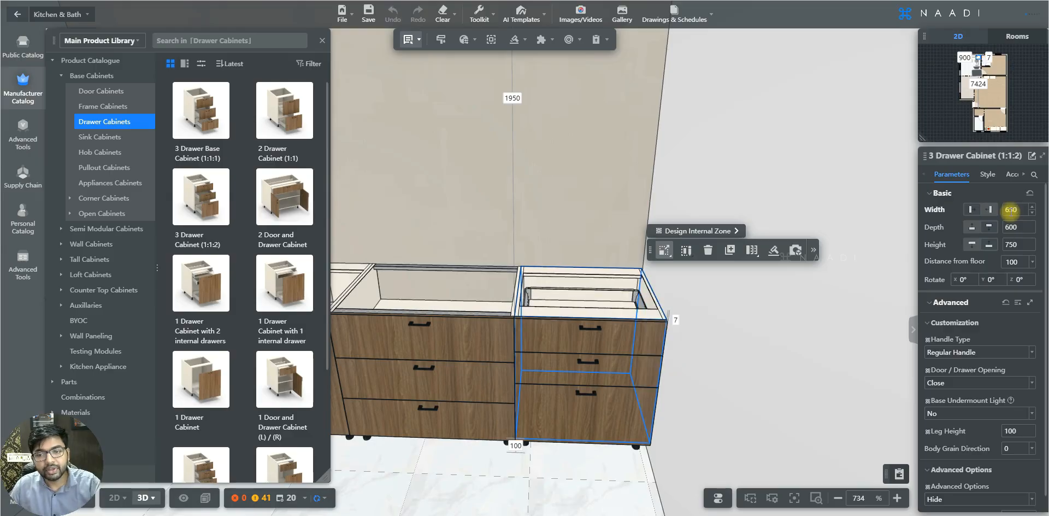
key(Return)
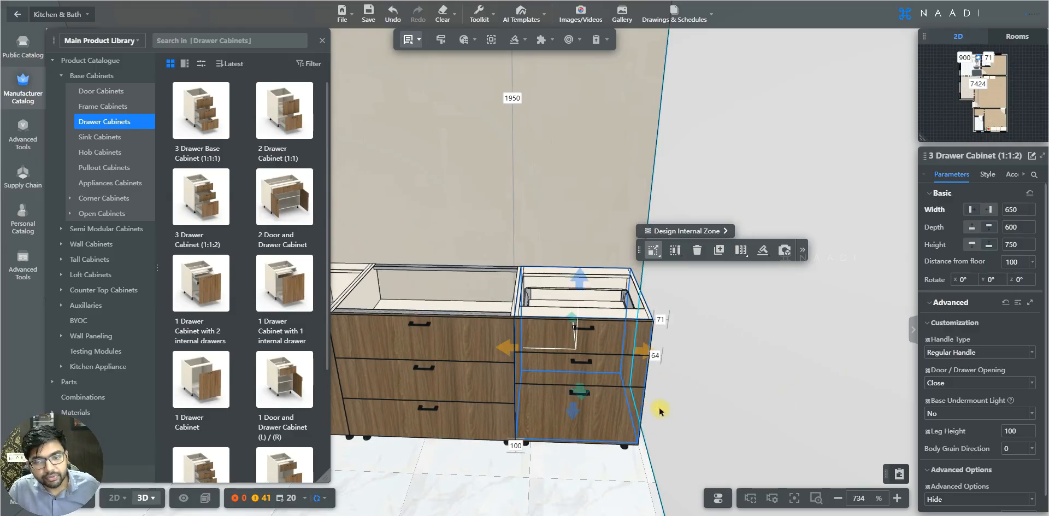
click(661, 357)
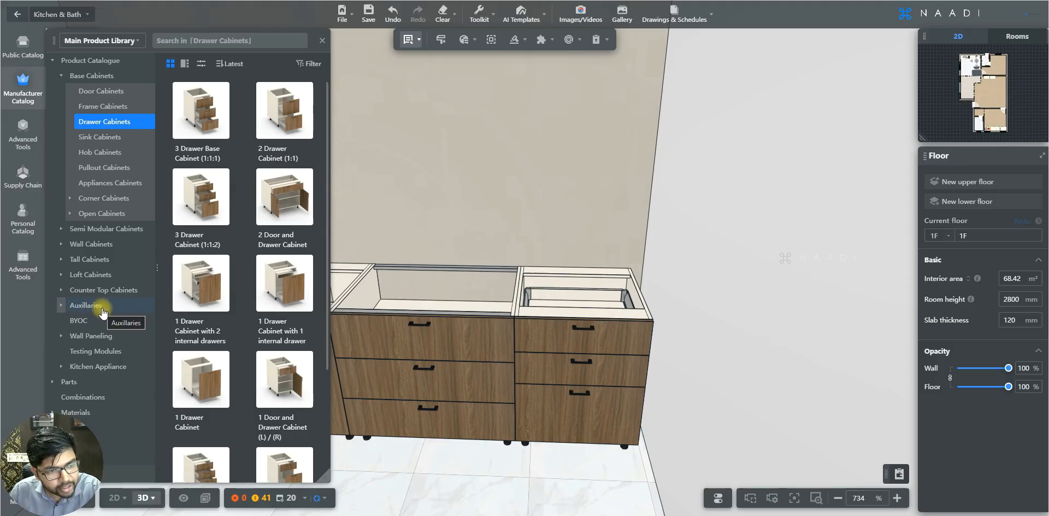
Step: Place a Base Filler from the auxiliary base fillers in the gap between the three-drawer cabinet and the right wall
click(67, 307)
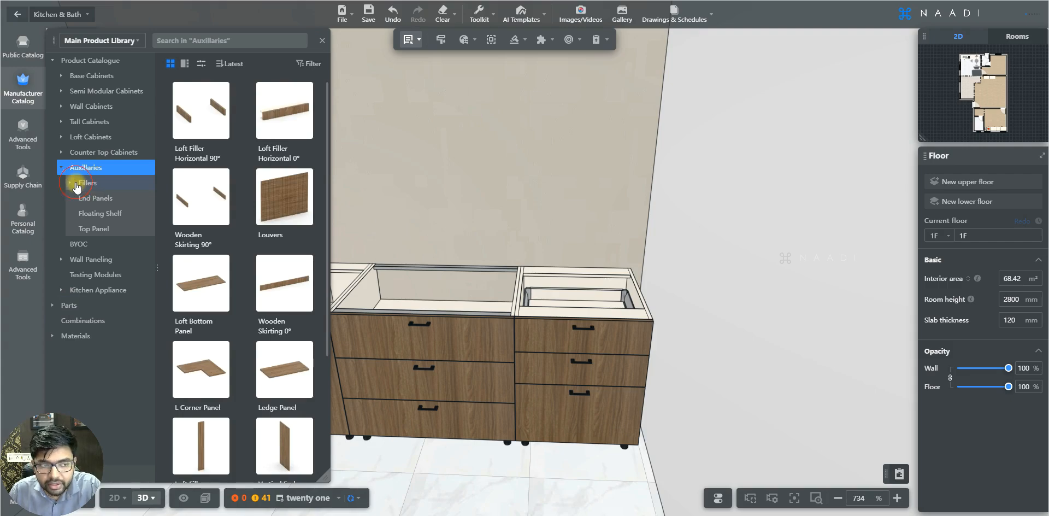
click(77, 186)
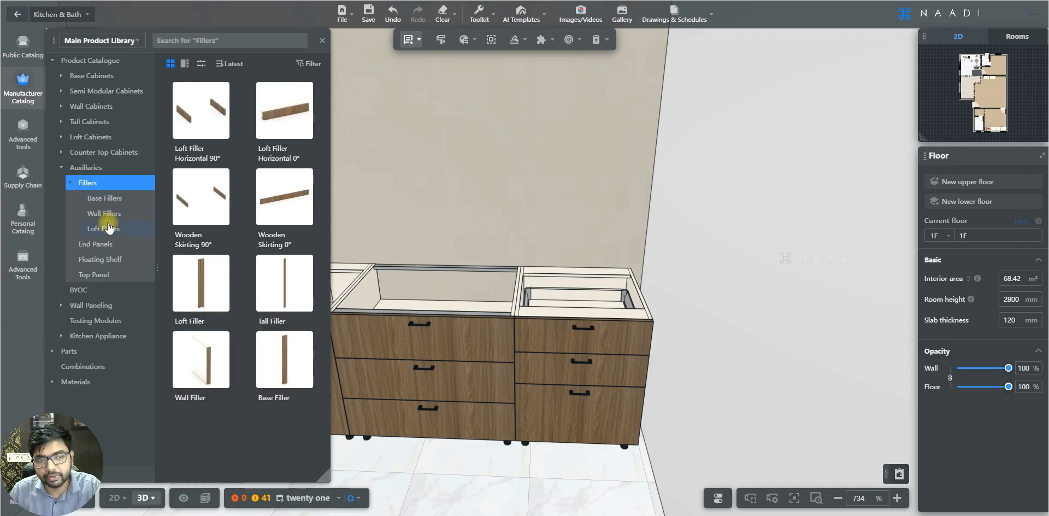
click(111, 200)
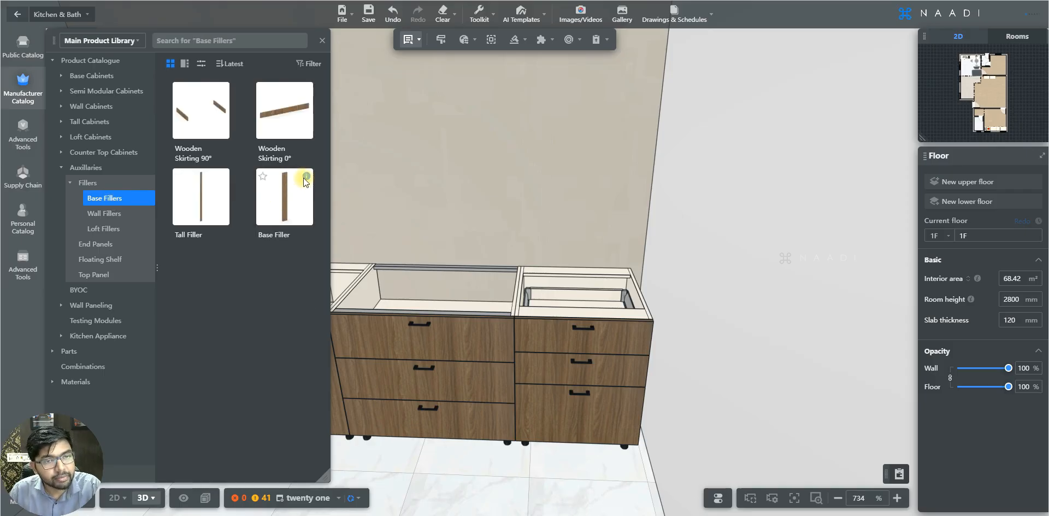
mouse_move(287, 189)
drag(286, 193, 663, 334)
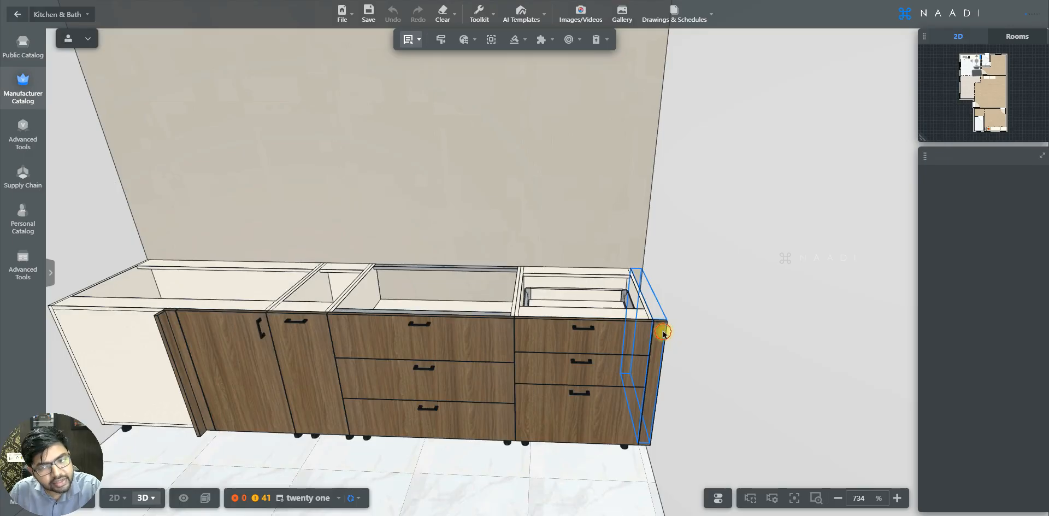
click(663, 334)
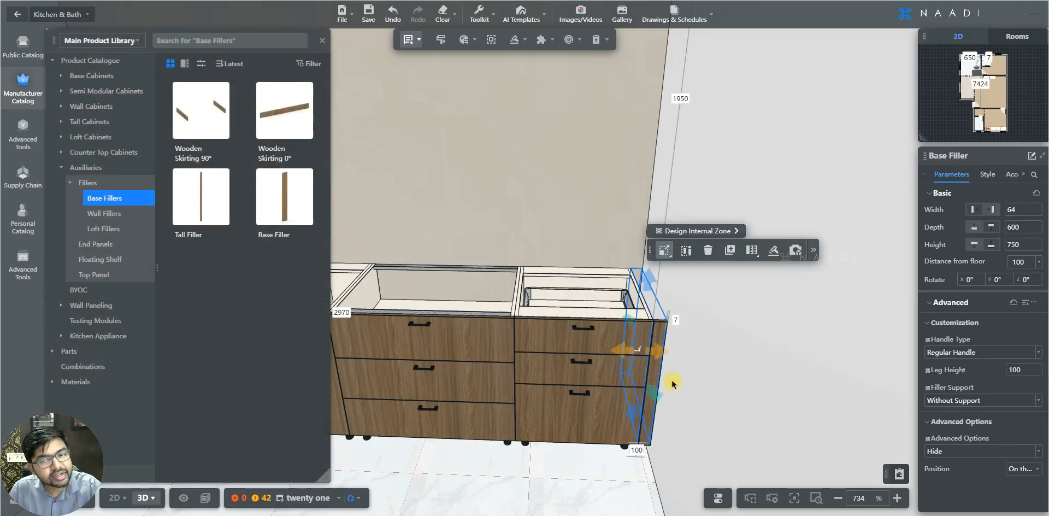
click(673, 385)
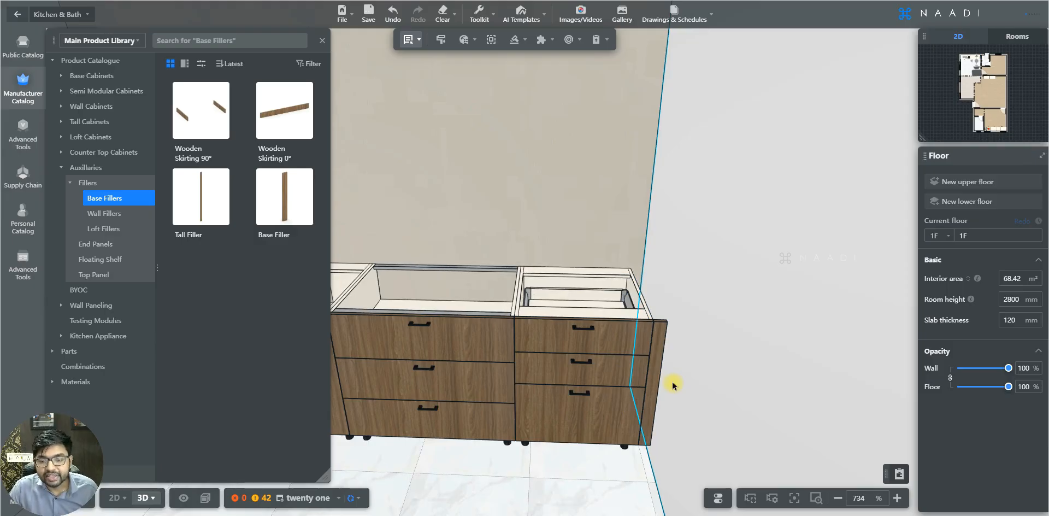
Step: Place a 2 Drawer Cabinet (1:1) from the drawer base cabinets along the window wall, snapped beside the blind corner cabinet
key(a)
key(s)
drag(617, 417, 632, 211)
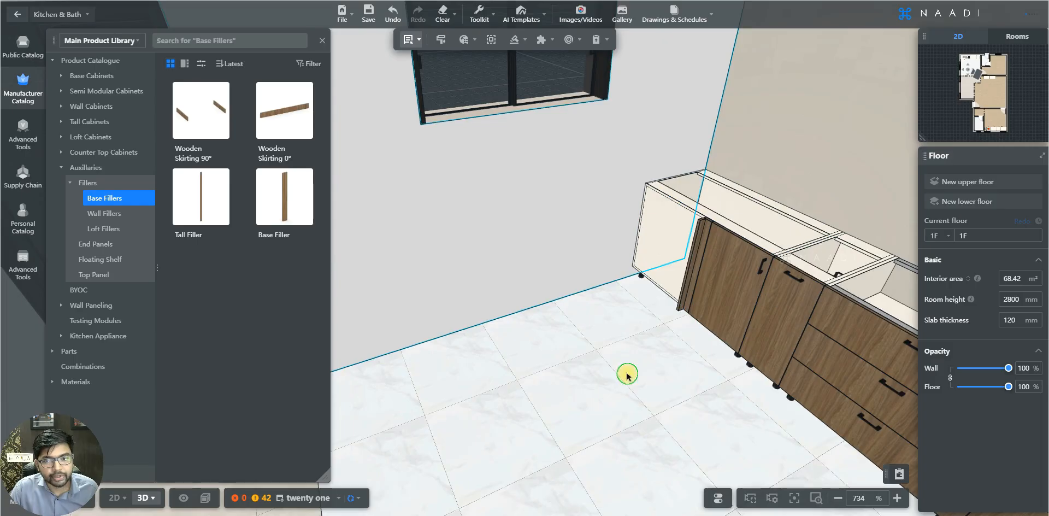
drag(627, 375, 557, 382)
click(100, 77)
click(97, 124)
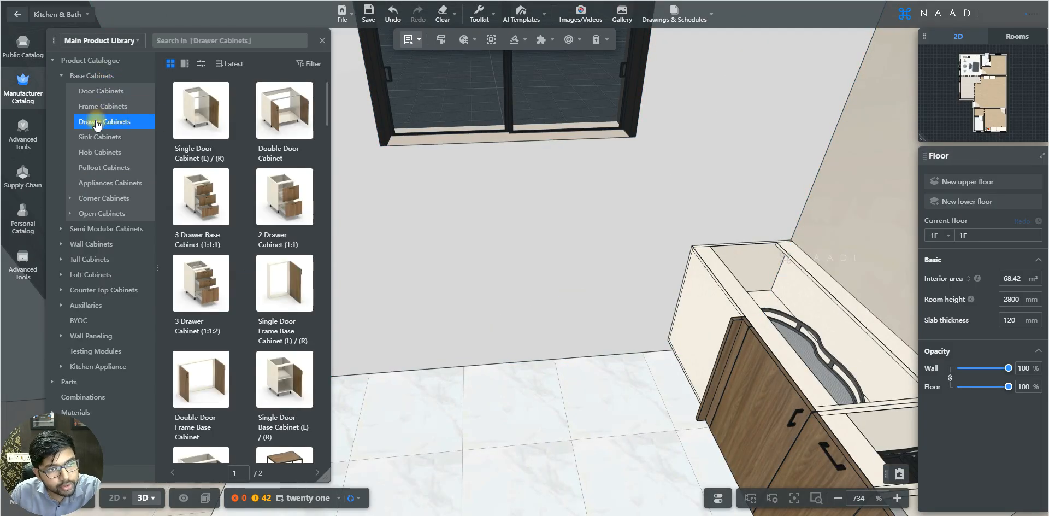
click(284, 113)
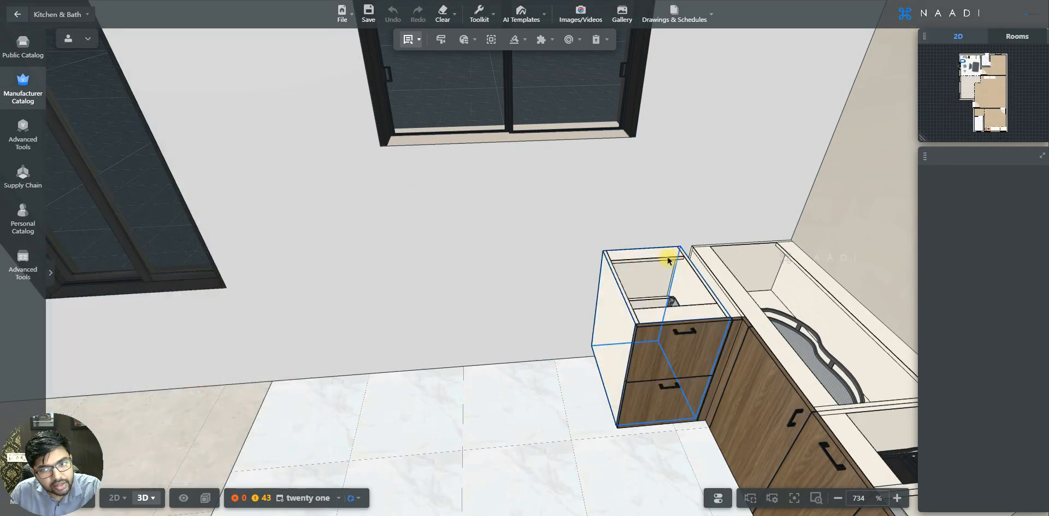
click(668, 261)
Step: Set the width of the two-drawer cabinet on the window wall to 600
click(1010, 209)
text(600)
key(Return)
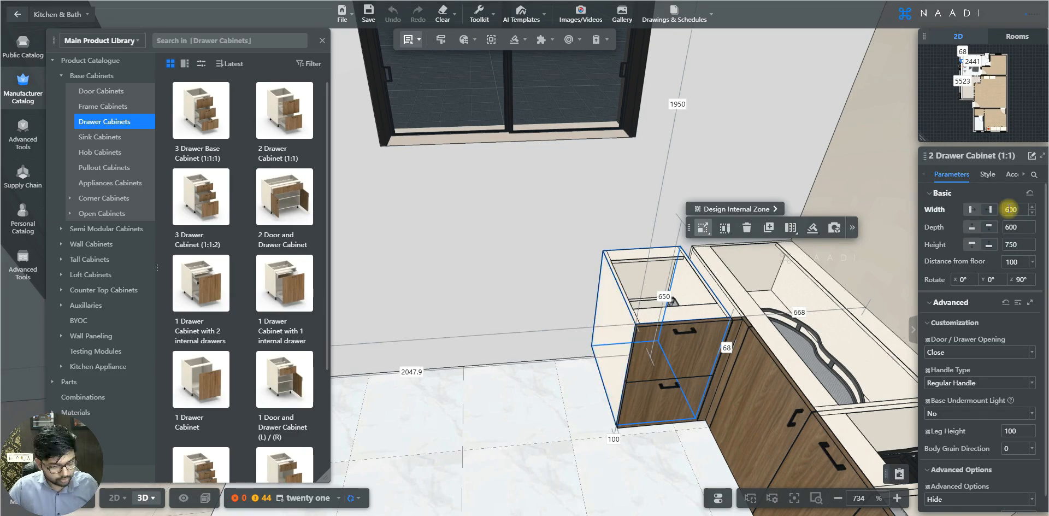
Step: Place a Double Door Cabinet from the sink base cabinets flush against the left side of the two-drawer cabinet under the window
right_drag(596, 361, 675, 338)
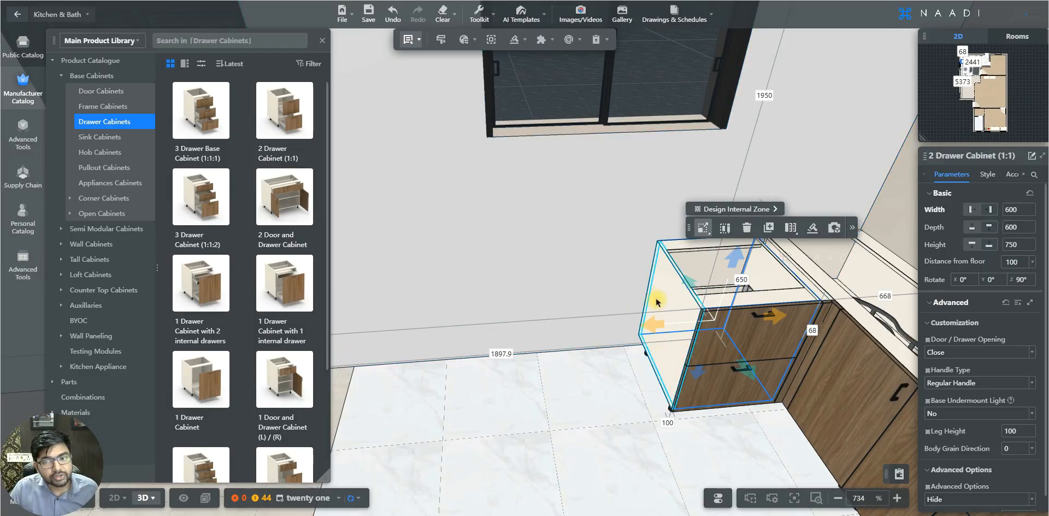
click(103, 137)
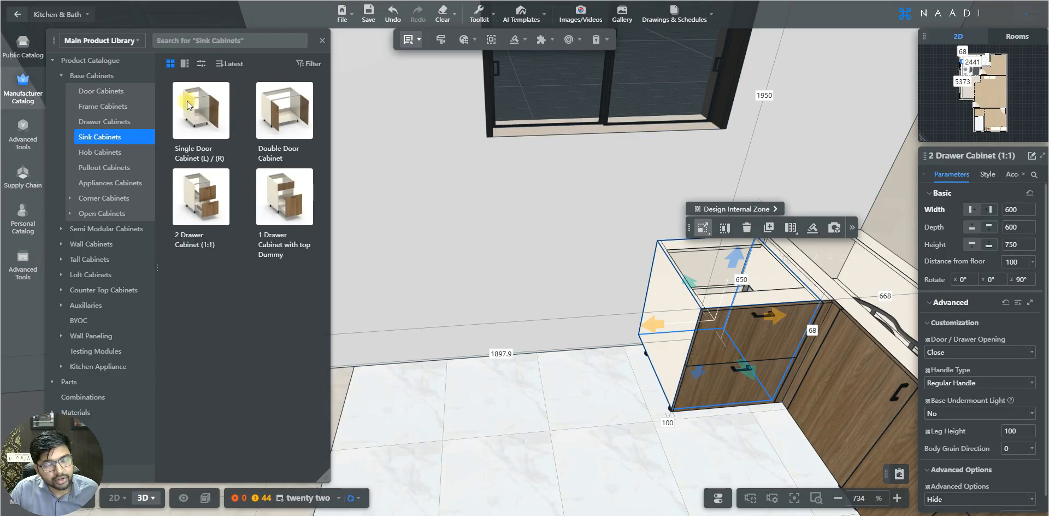
click(289, 115)
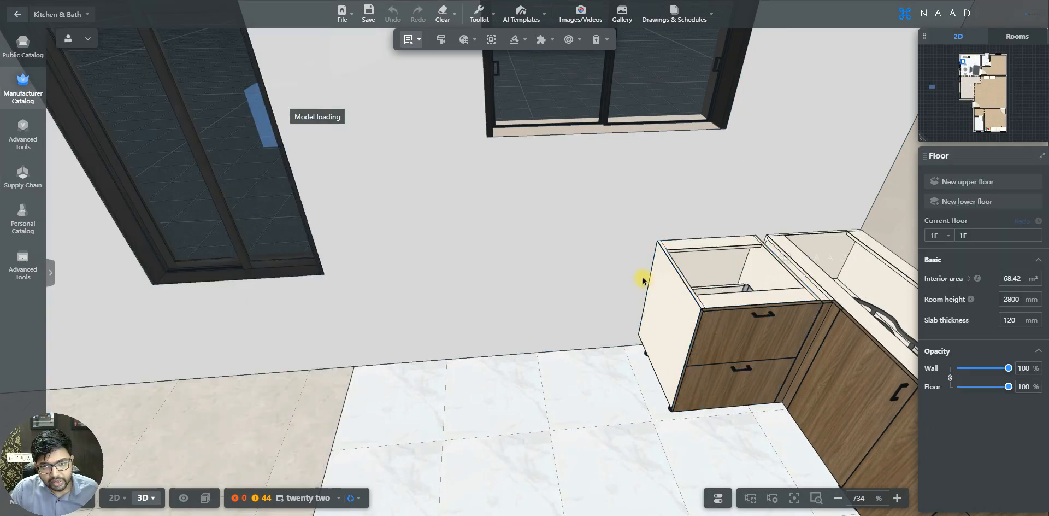
click(651, 282)
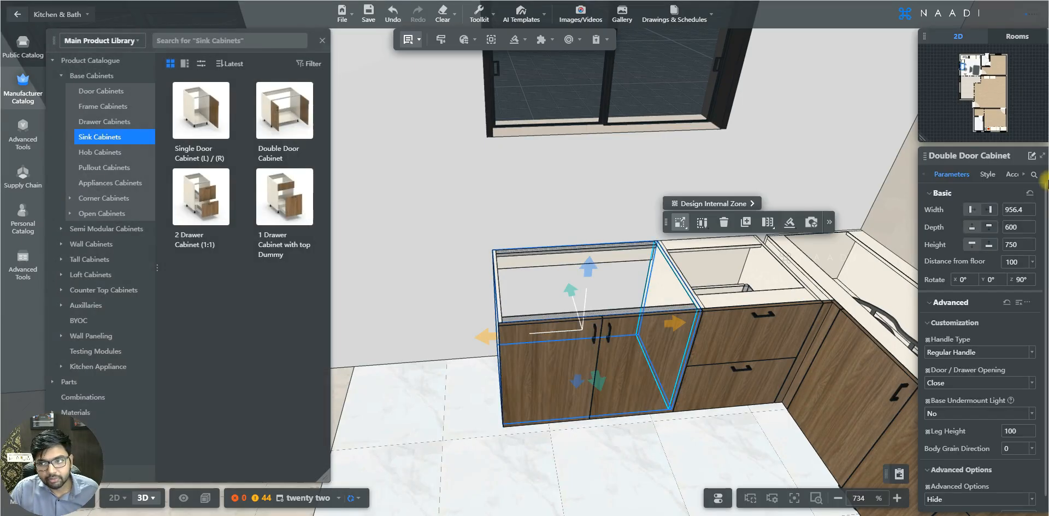
Step: Set the width of the double door sink cabinet to 900
click(1013, 209)
text(900)
key(Return)
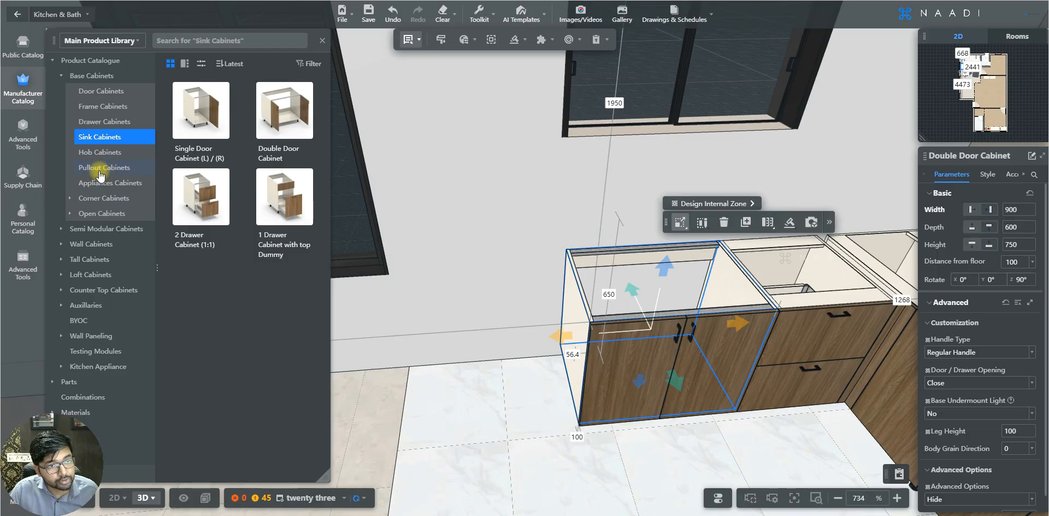
Step: Place a Narrow Pullout Cabinet from the pullout base cabinets flush beside the double door sink cabinet and set its width to 200
click(104, 167)
click(282, 117)
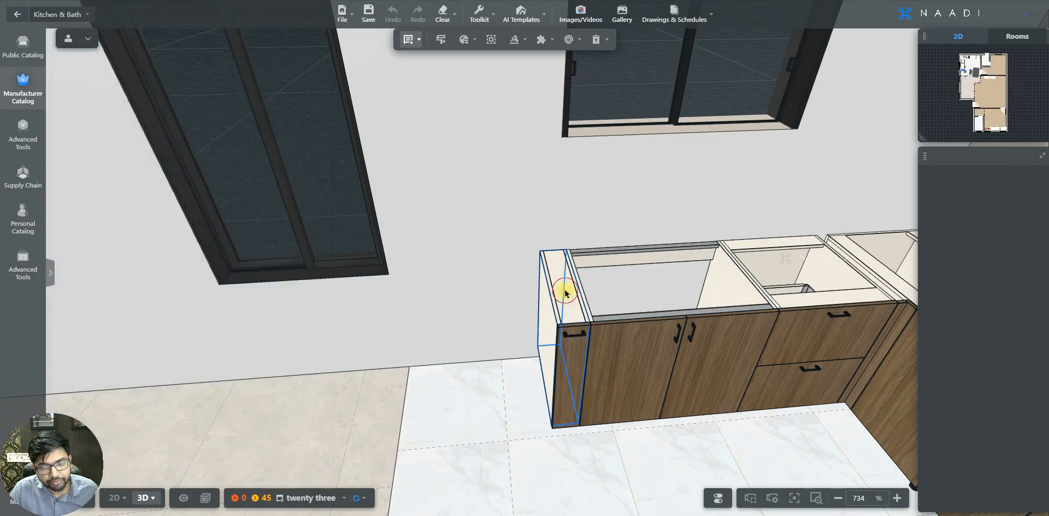
click(566, 294)
click(1018, 211)
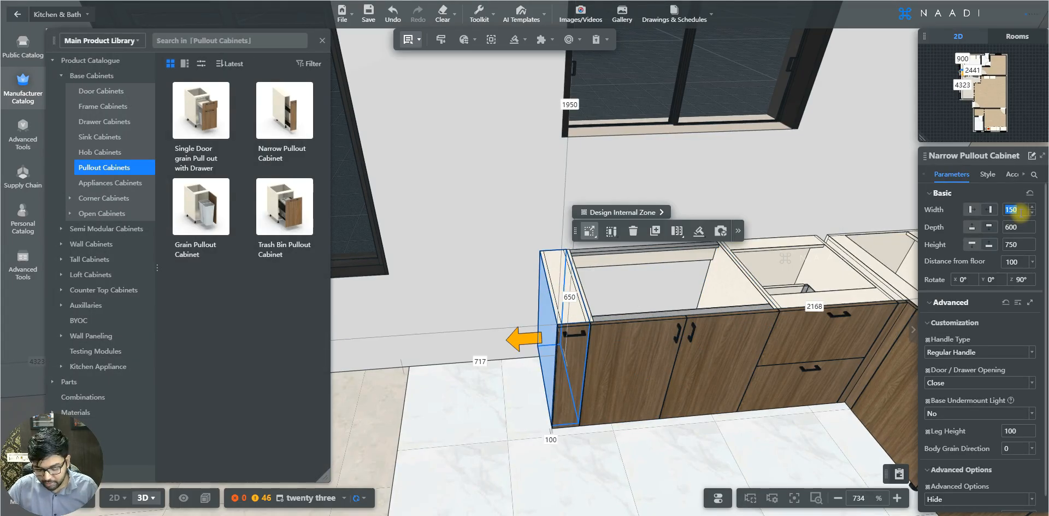
text(200)
key(Return)
scroll(721, 350, down, 2)
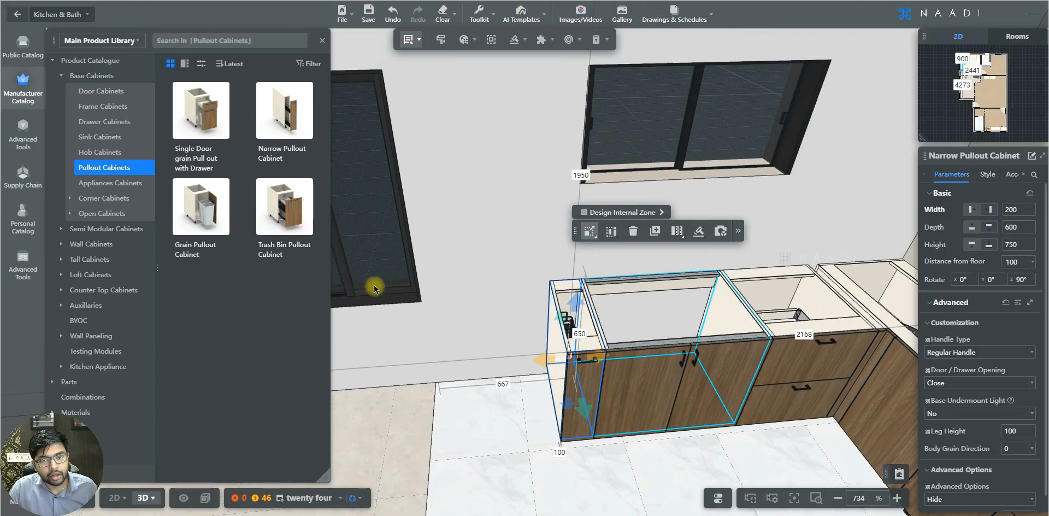
Step: Place an Oven Tall Cabinet with Door and 2 Drawer from the tall appliance cabinets on the window wall near the narrow pullout cabinet
drag(374, 288, 554, 265)
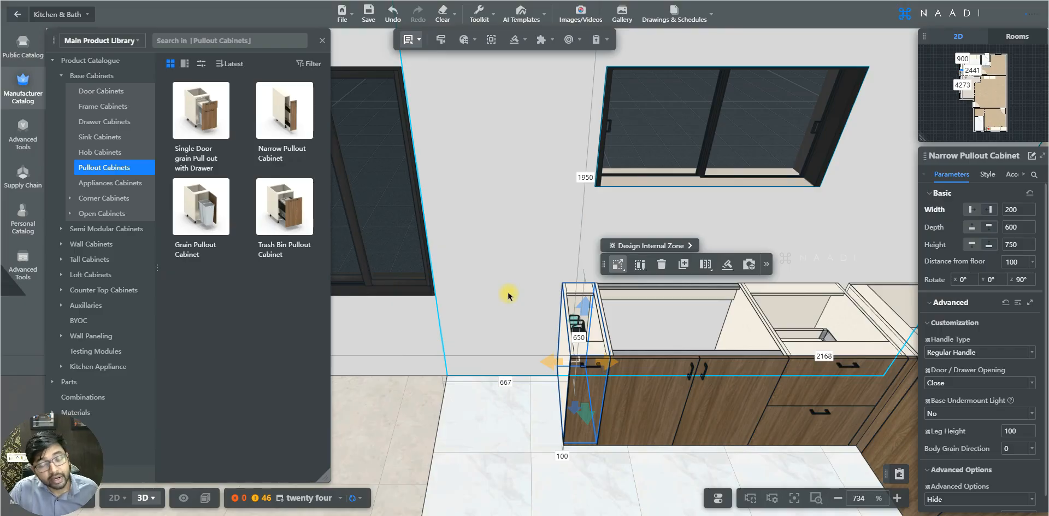
click(86, 260)
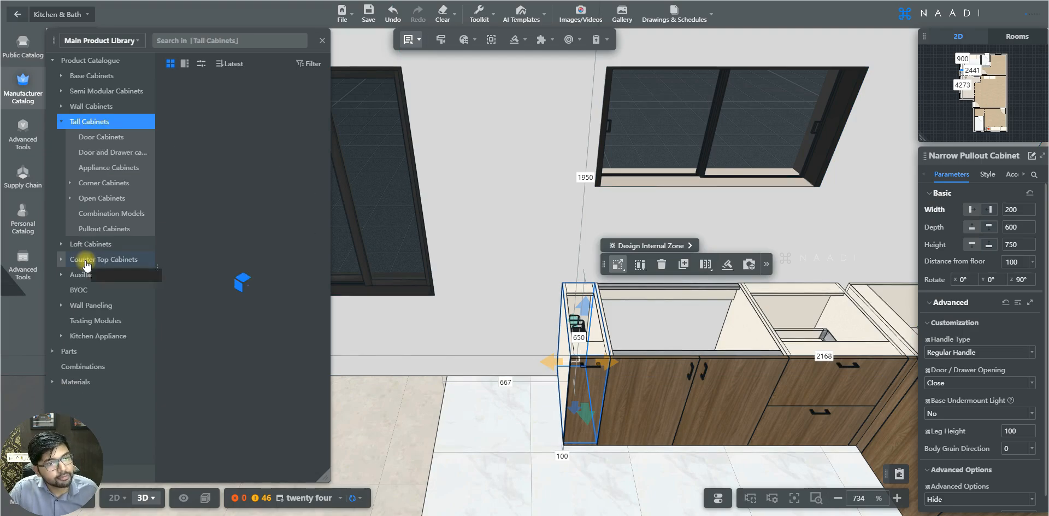
click(92, 169)
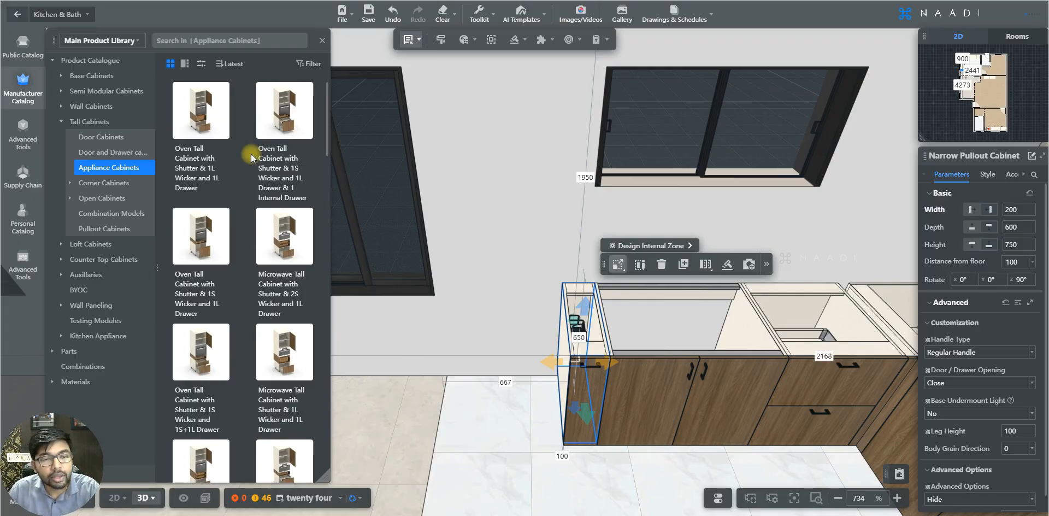
scroll(251, 157, down, 3)
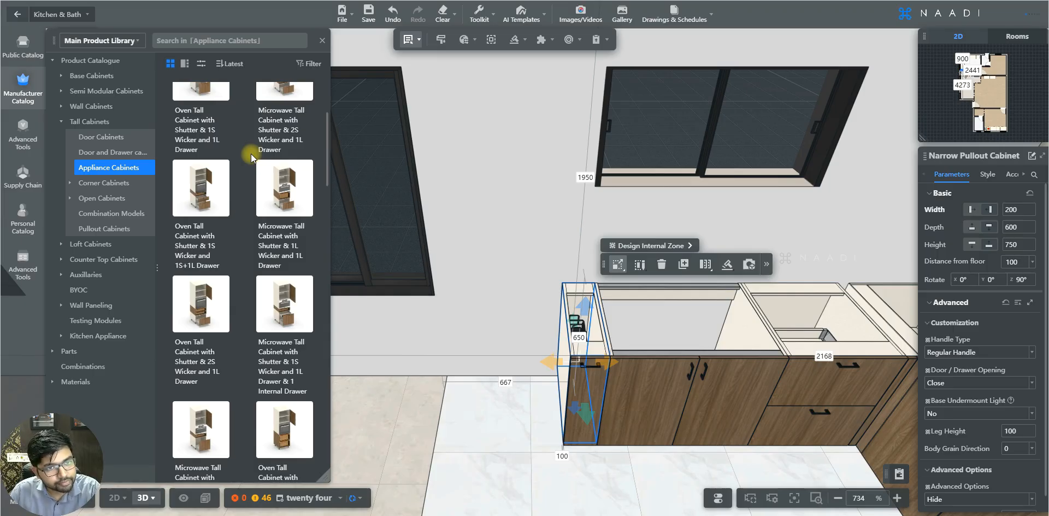
scroll(251, 156, down, 6)
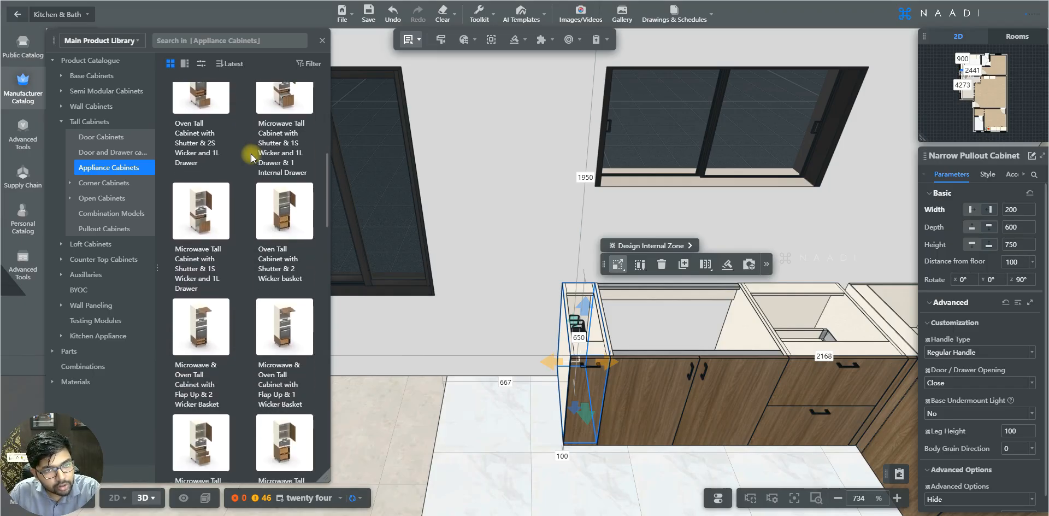
scroll(251, 153, down, 5)
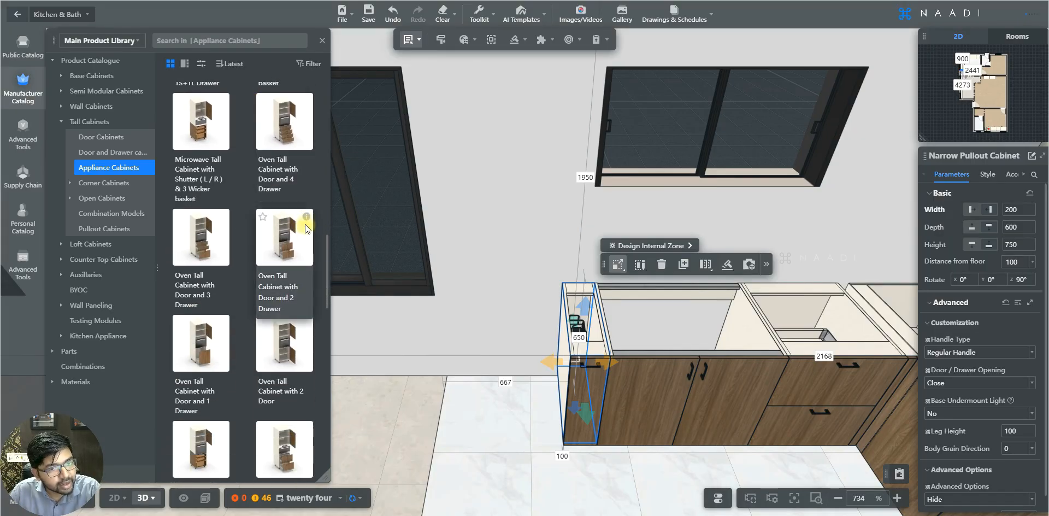
mouse_move(307, 219)
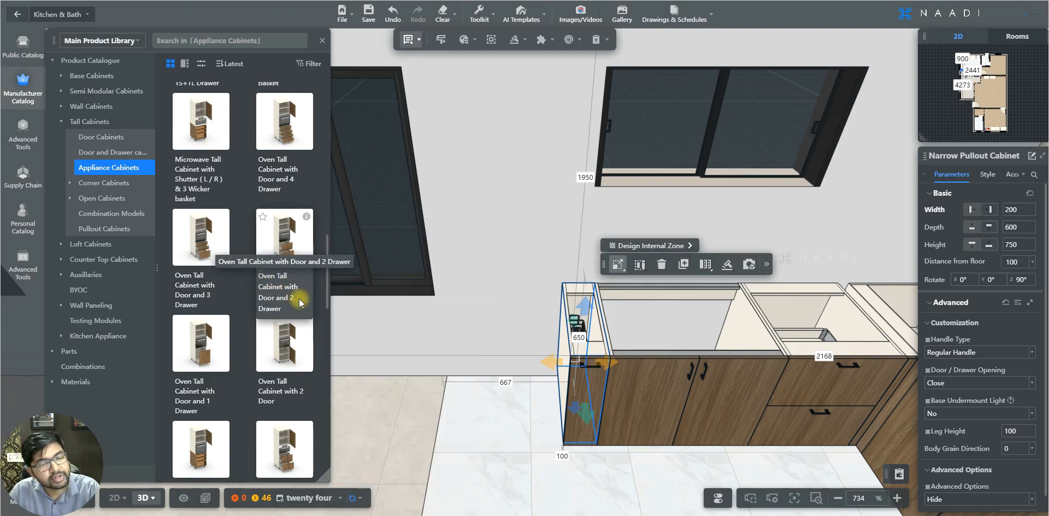
drag(284, 237, 463, 227)
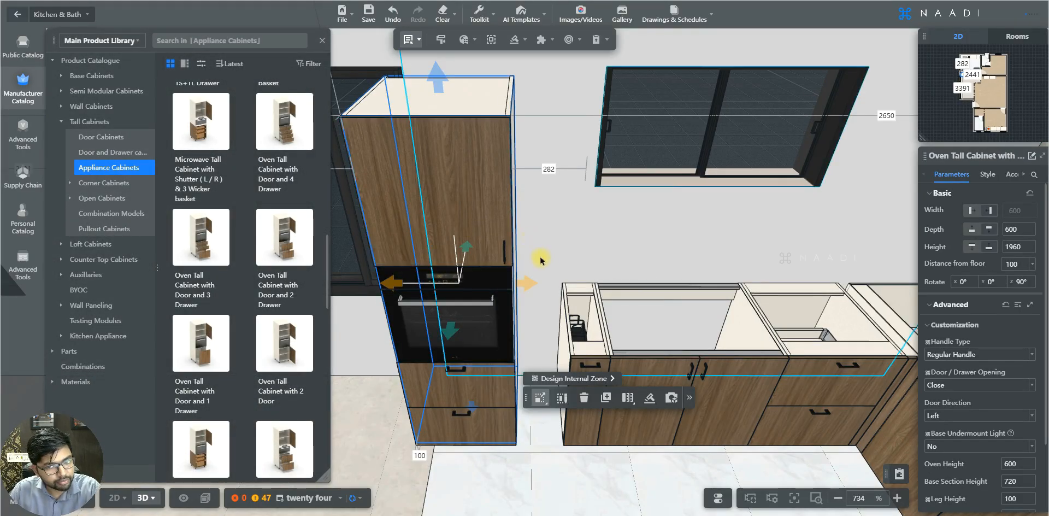
Step: Slide the tall oven cabinet along the window wall away from the narrow pullout cabinet, to a gap of about 756
key(s)
key(a)
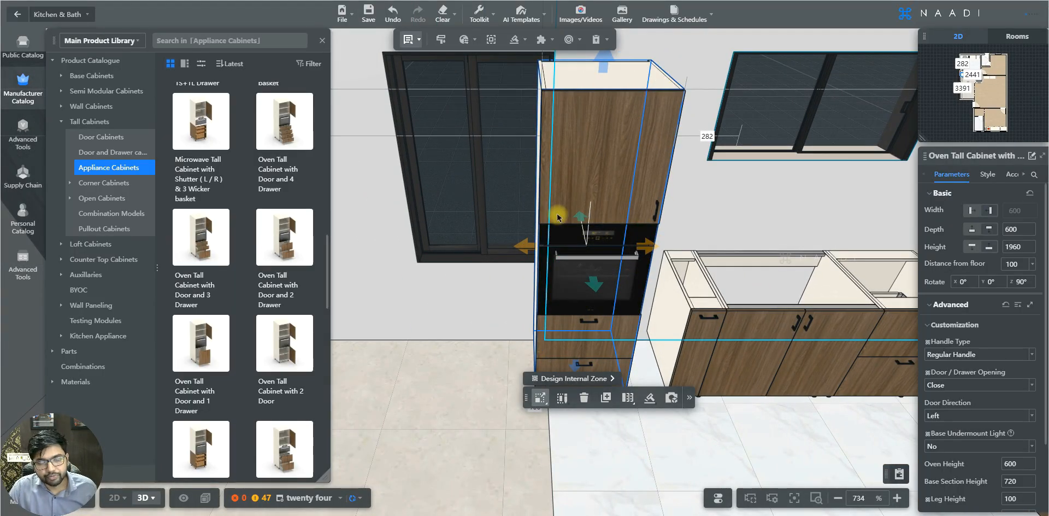
key(d)
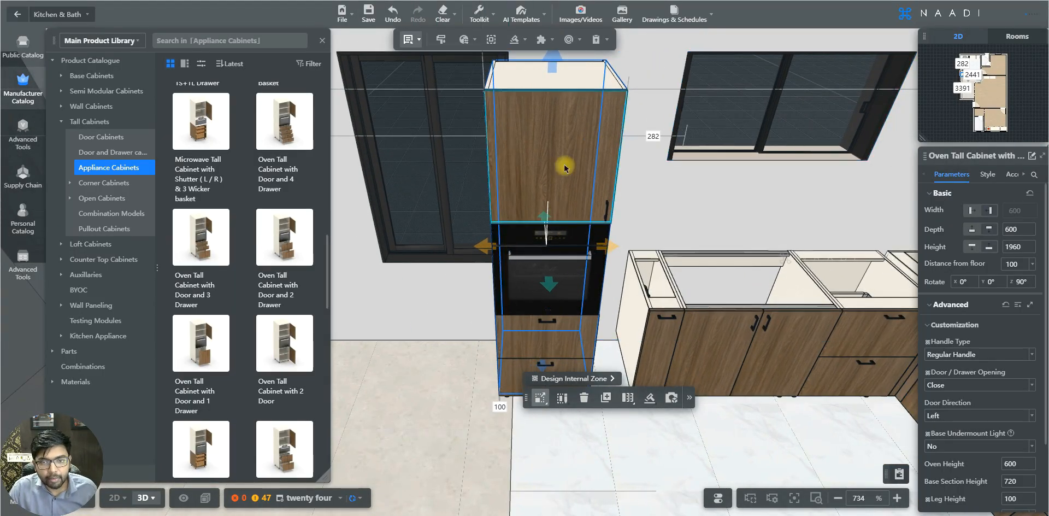
key(q)
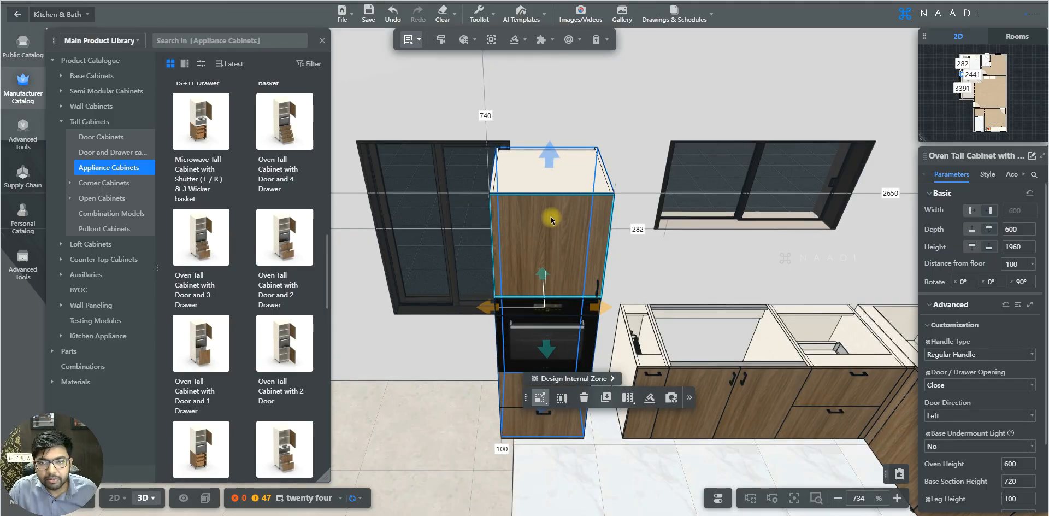
key(s)
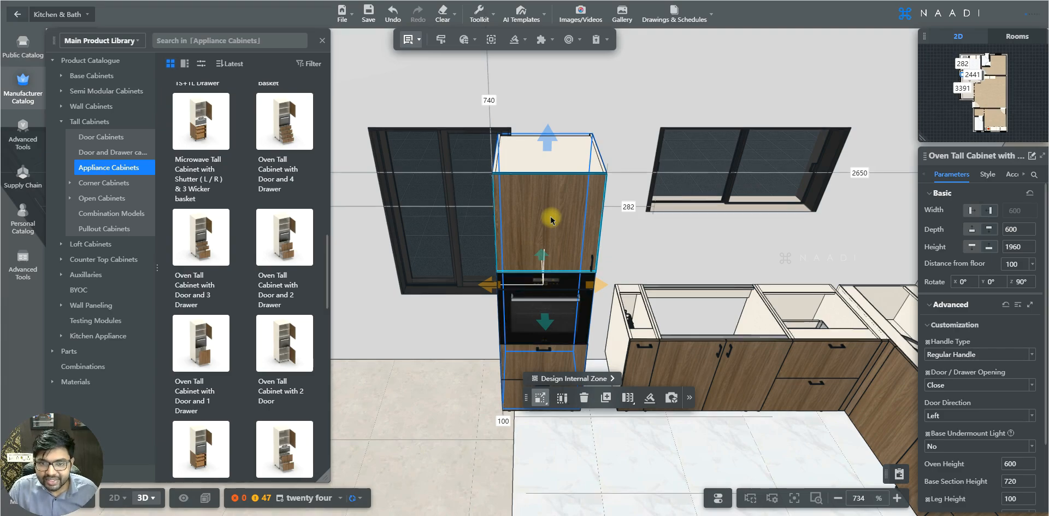
drag(550, 220, 485, 196)
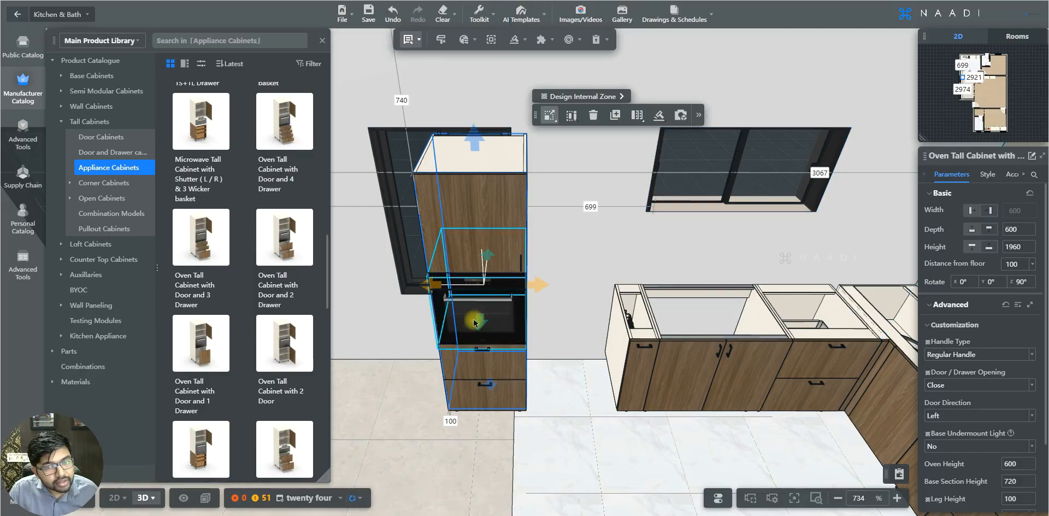
click(495, 214)
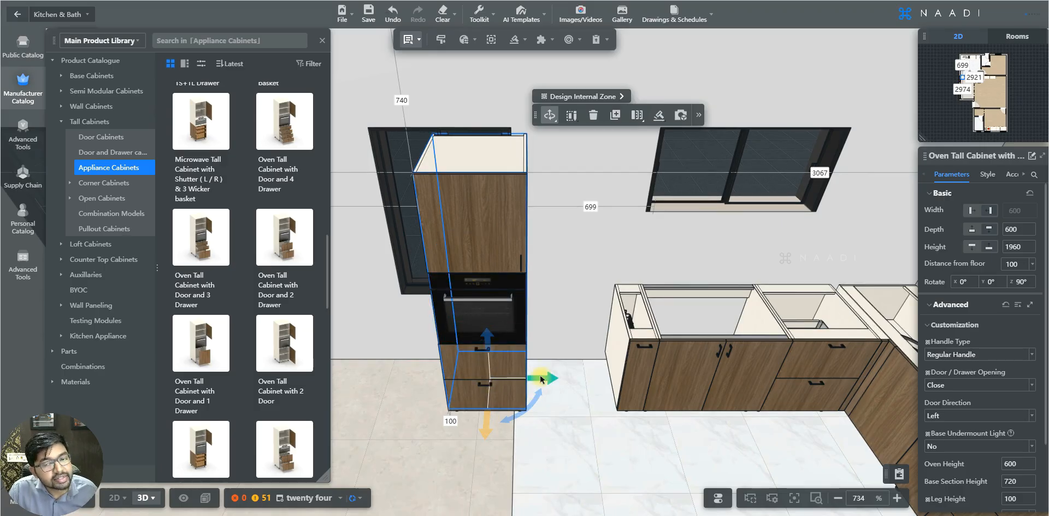
drag(546, 378, 515, 381)
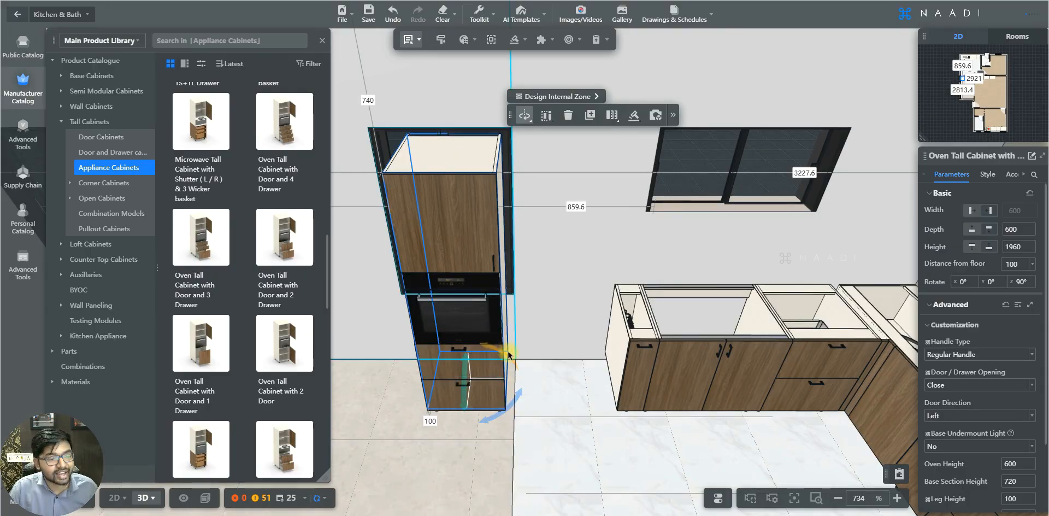
click(462, 299)
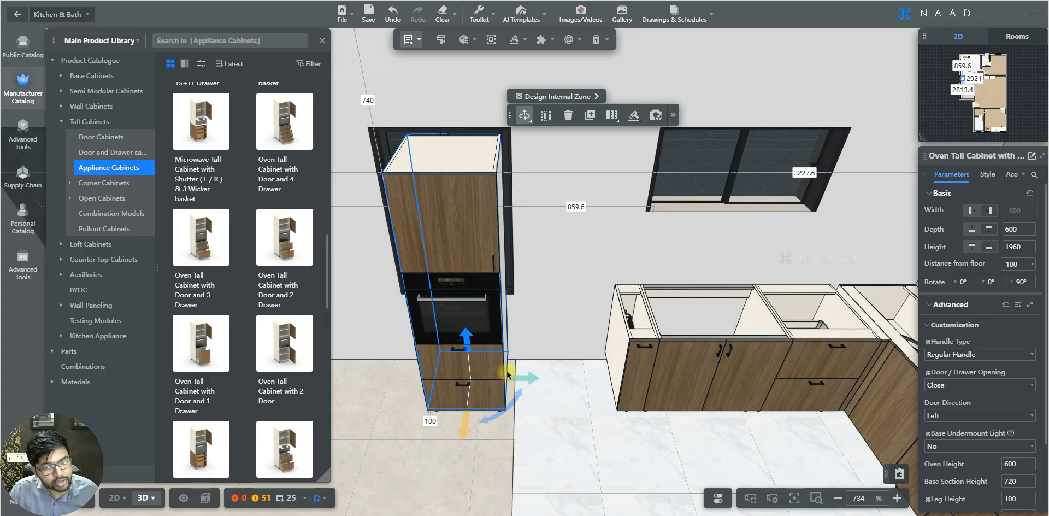
mouse_move(534, 379)
mouse_down()
mouse_move(616, 378)
mouse_move(606, 415)
mouse_move(573, 377)
mouse_move(548, 377)
mouse_up()
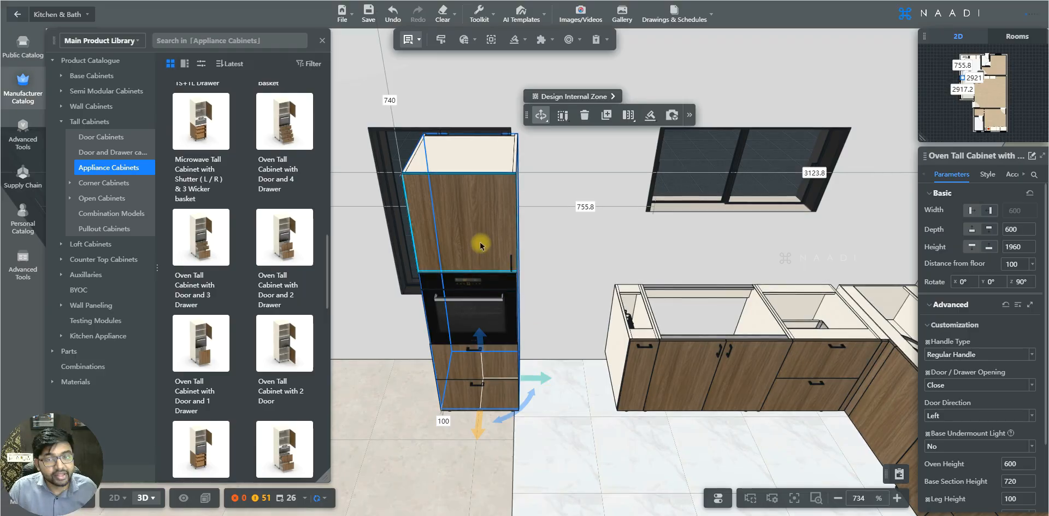
Step: Close the gap between the tall oven cabinet and the base run by editing its distance so it sits flush against the narrow pullout cabinet
key(a)
key(s)
key(q)
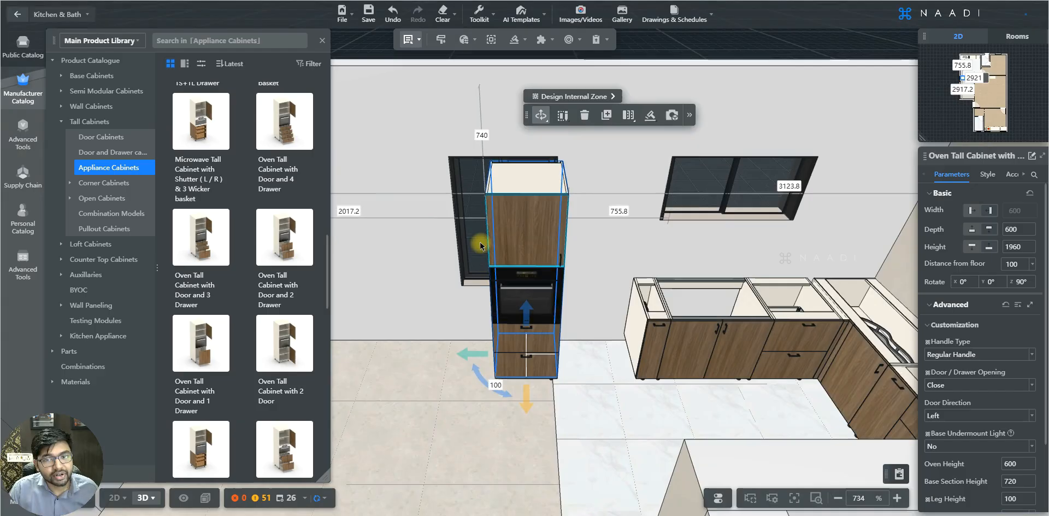
key(a)
key(d)
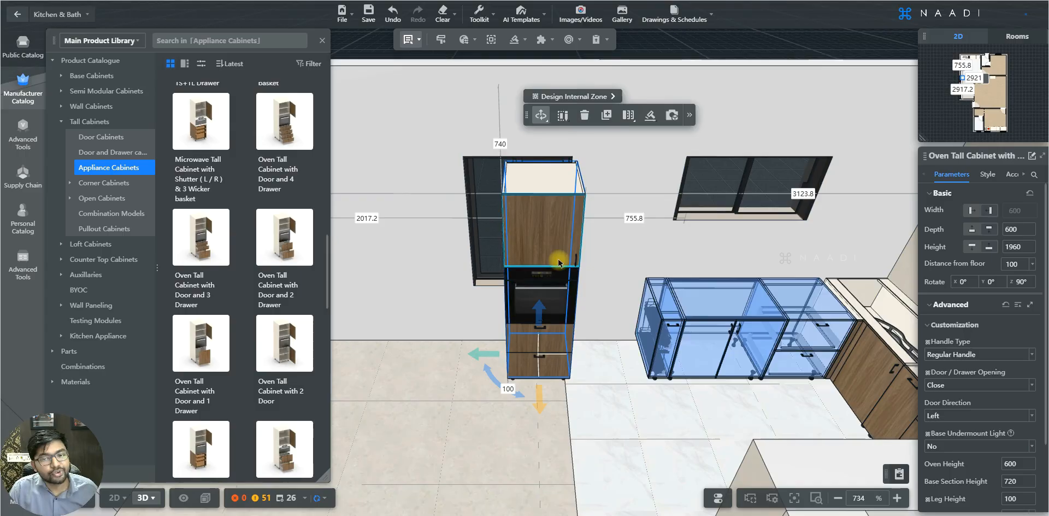
key(d)
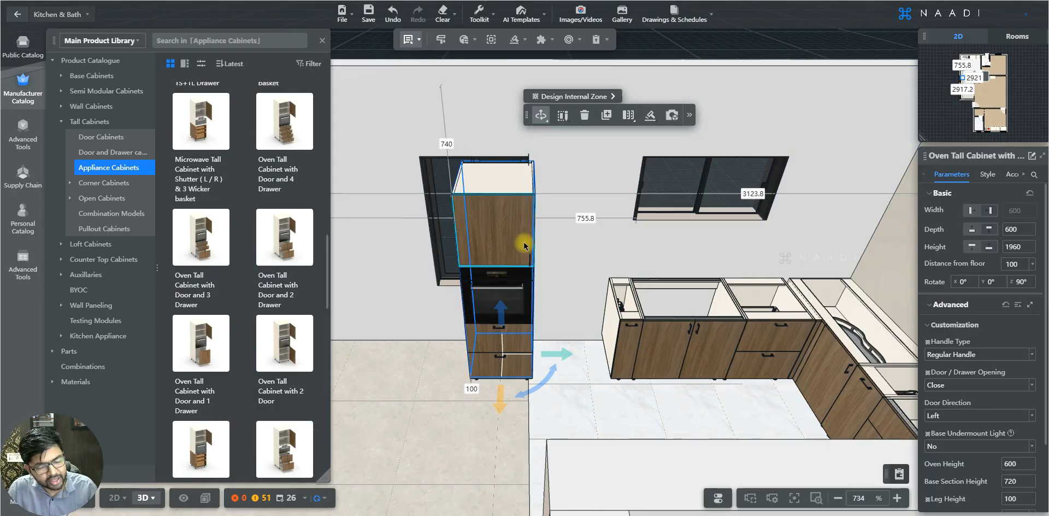
click(585, 218)
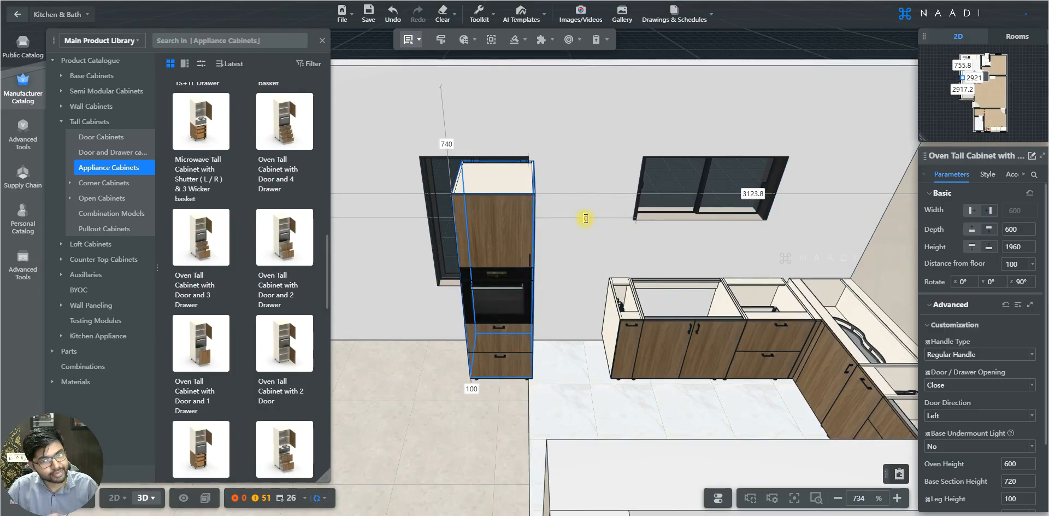
key(Return)
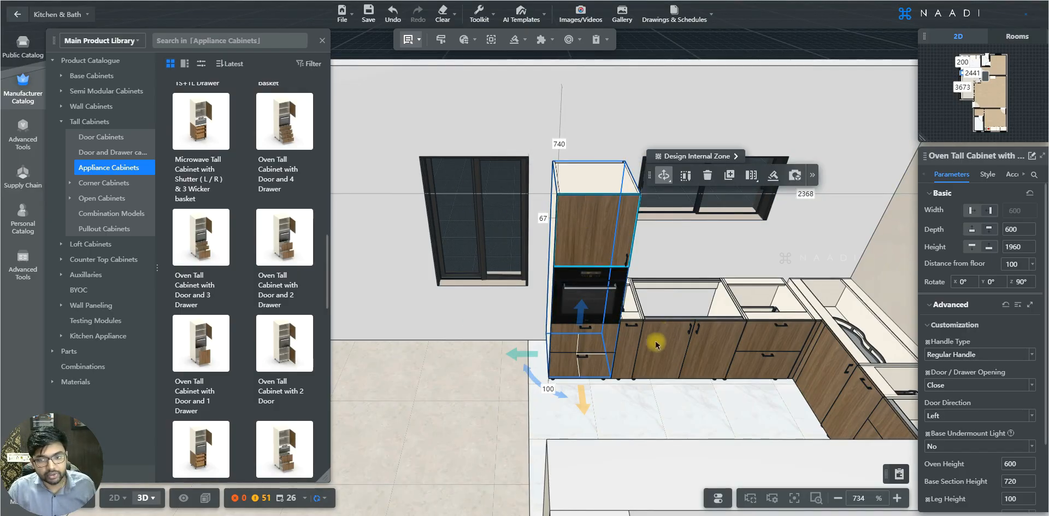
Step: Place a Double Door Wall Cabinet (GTPT) on the beige wall above the base cabinets, flush against the adjoining window wall
drag(632, 412, 817, 402)
key(w)
key(a)
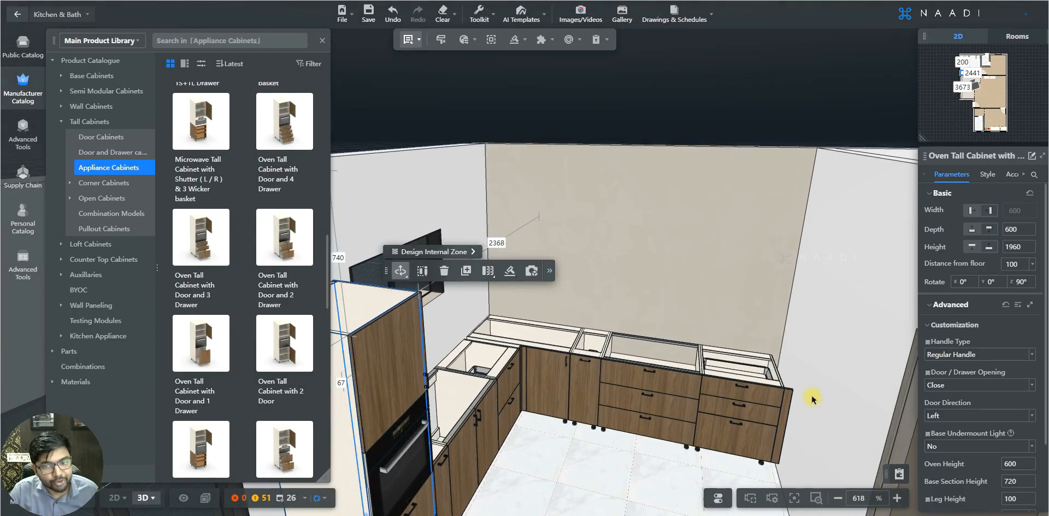
drag(812, 399, 393, 257)
key(w)
key(w)
key(w)
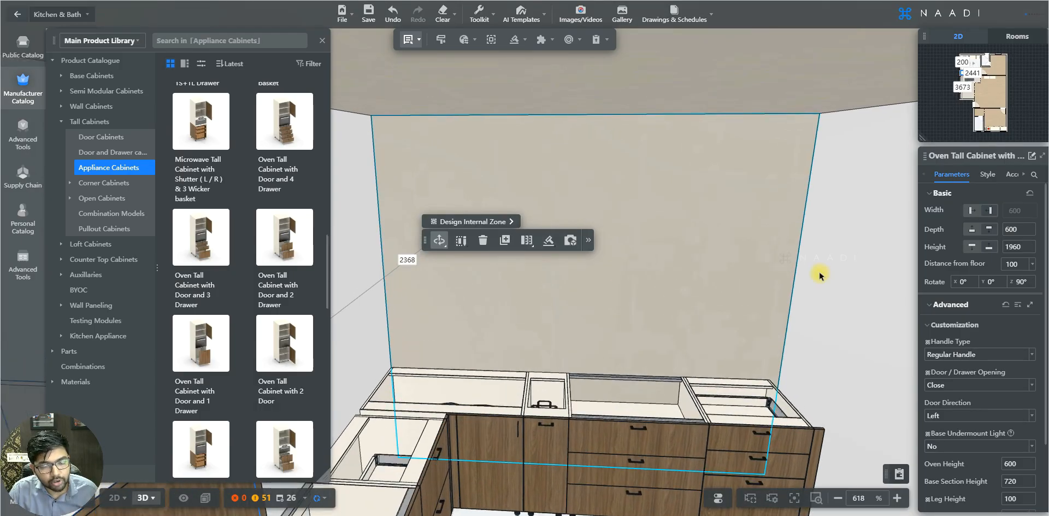
key(a)
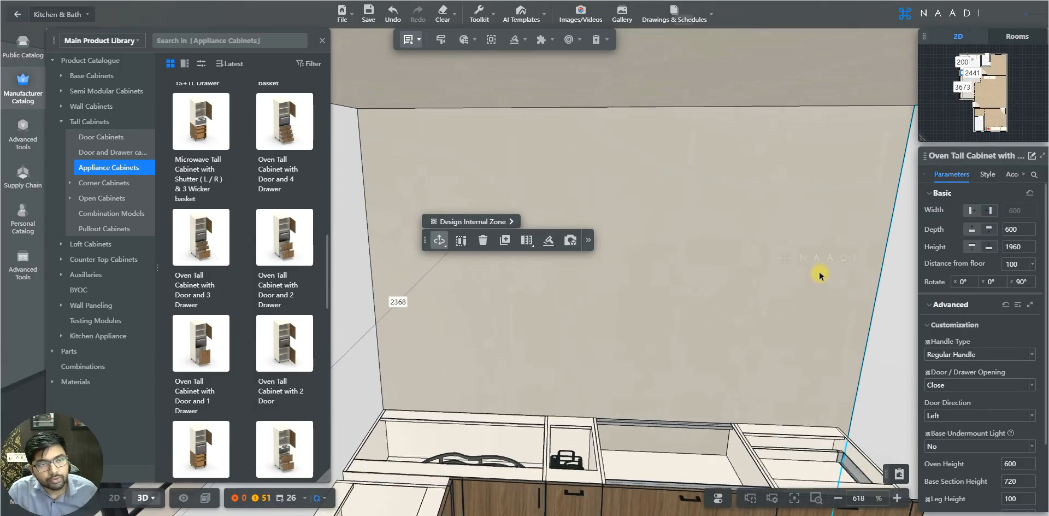
click(95, 107)
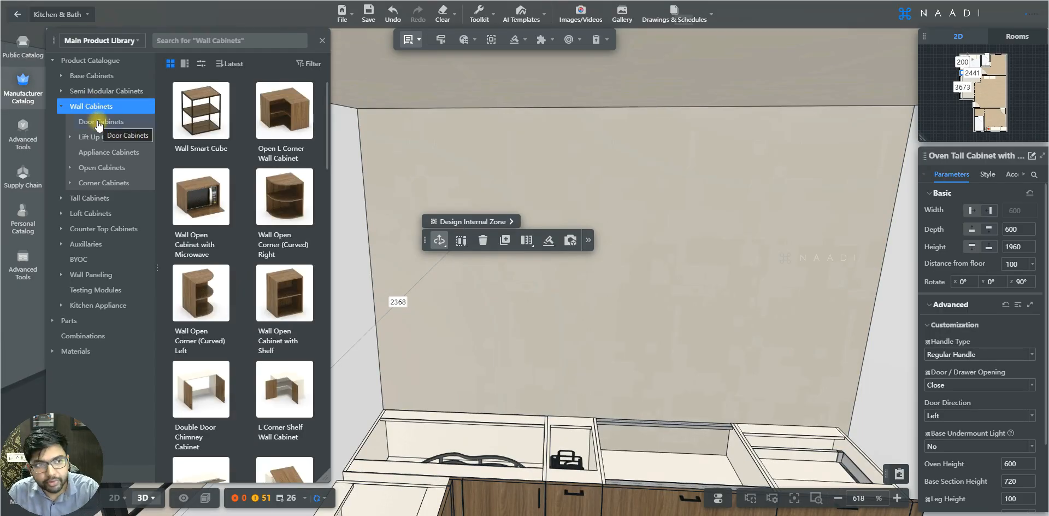
key(a)
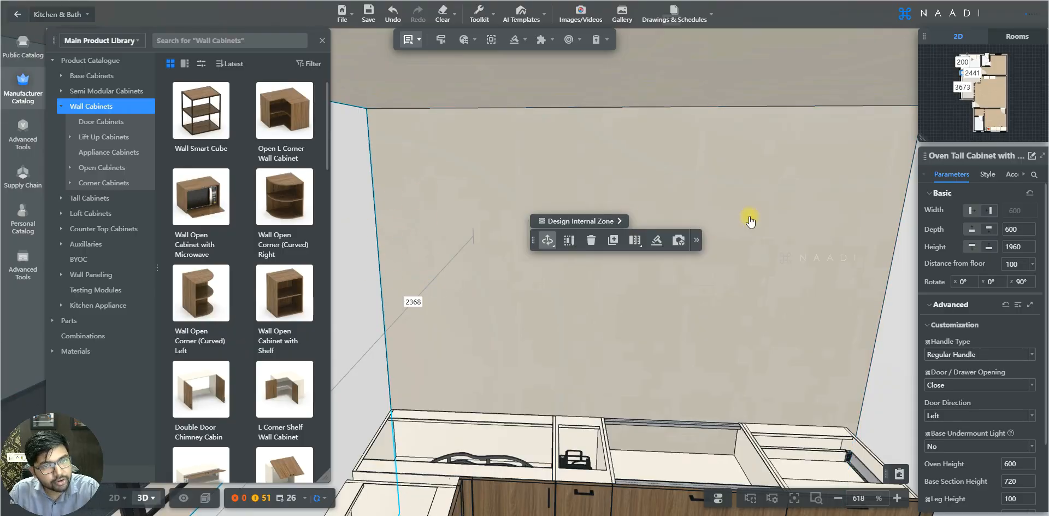
drag(585, 351, 606, 352)
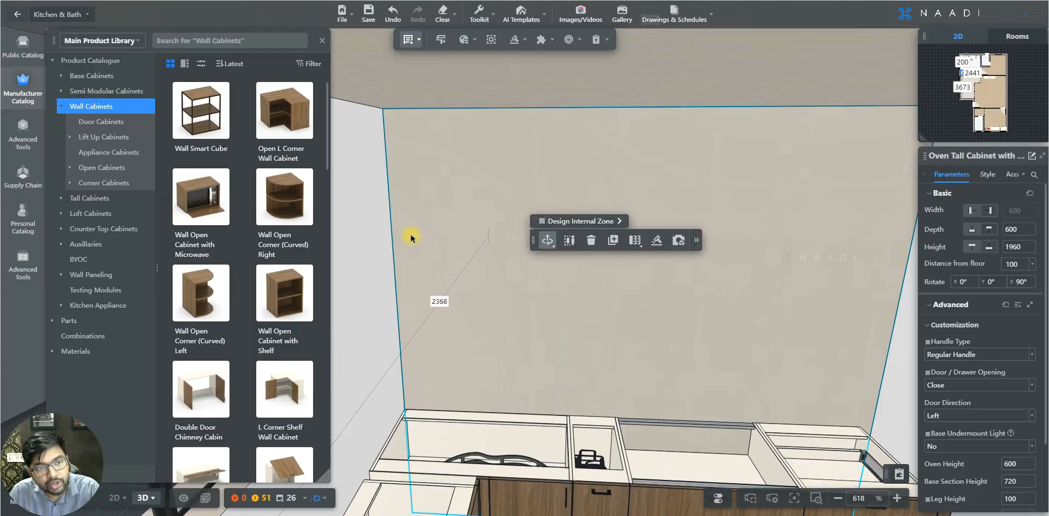
click(122, 122)
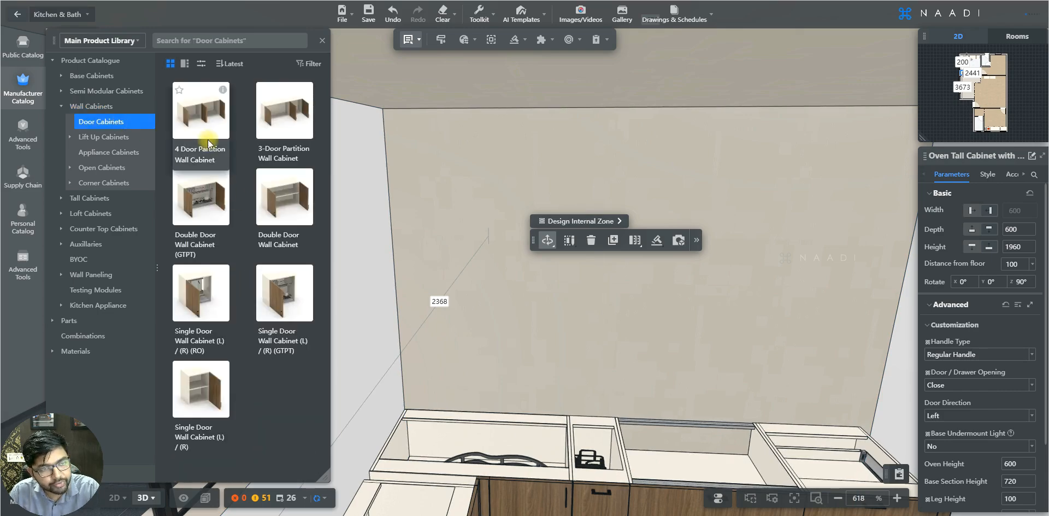
click(193, 191)
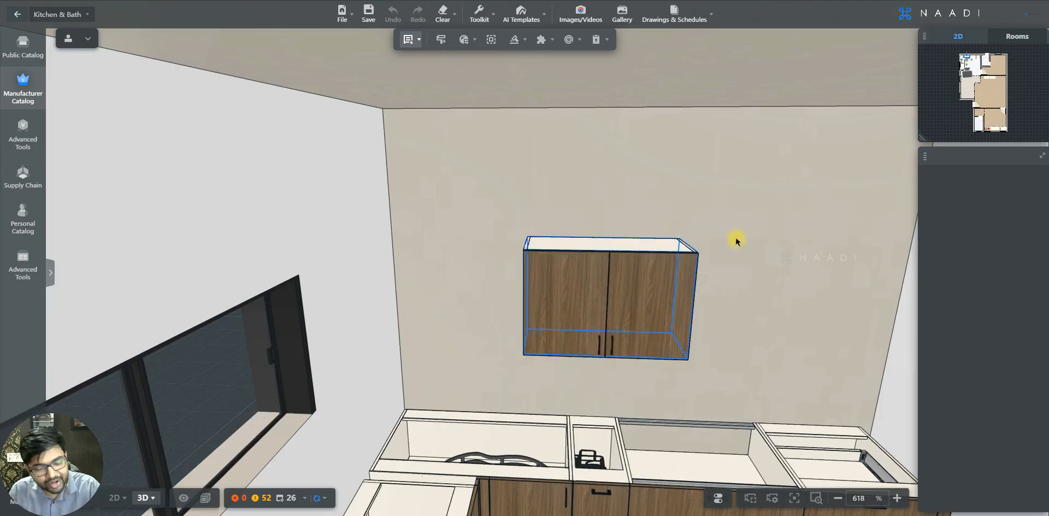
click(506, 242)
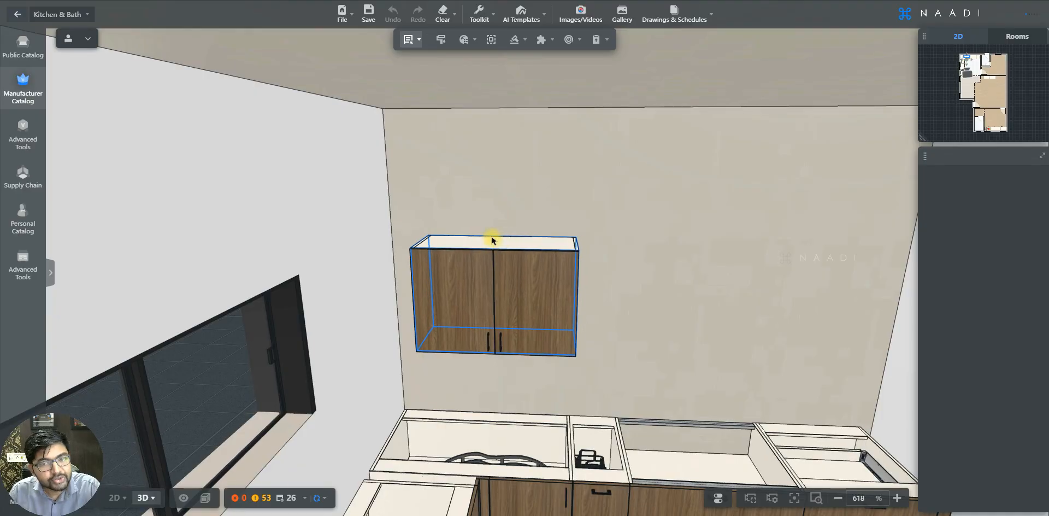
click(453, 233)
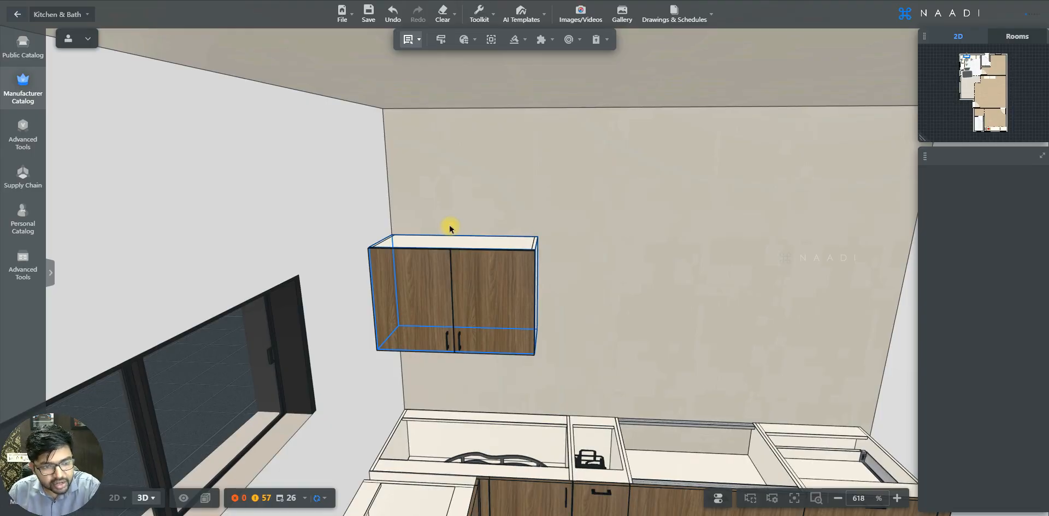
Step: Position the double door wall cabinet on the beige wall with a 50 mm gap to the adjoining window wall
drag(450, 228, 499, 229)
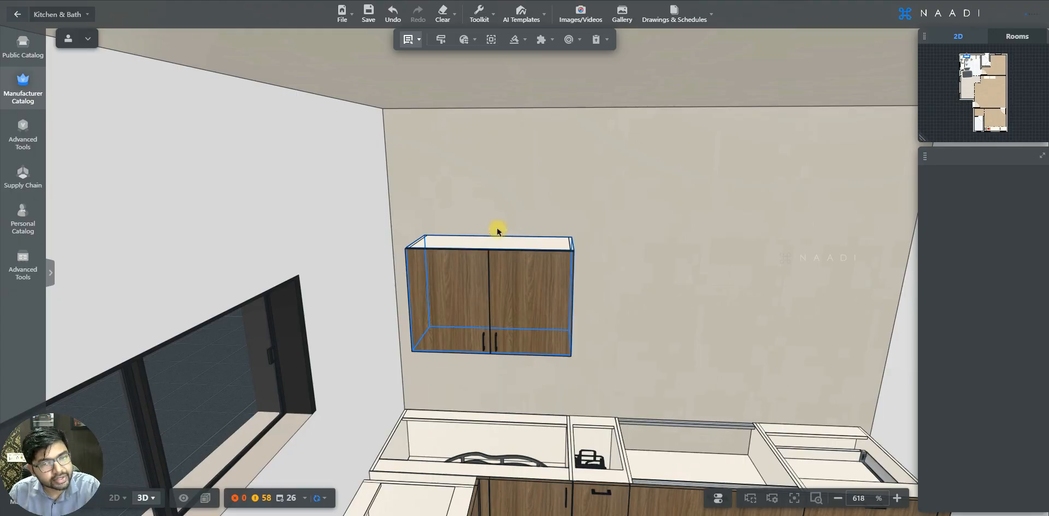
click(497, 231)
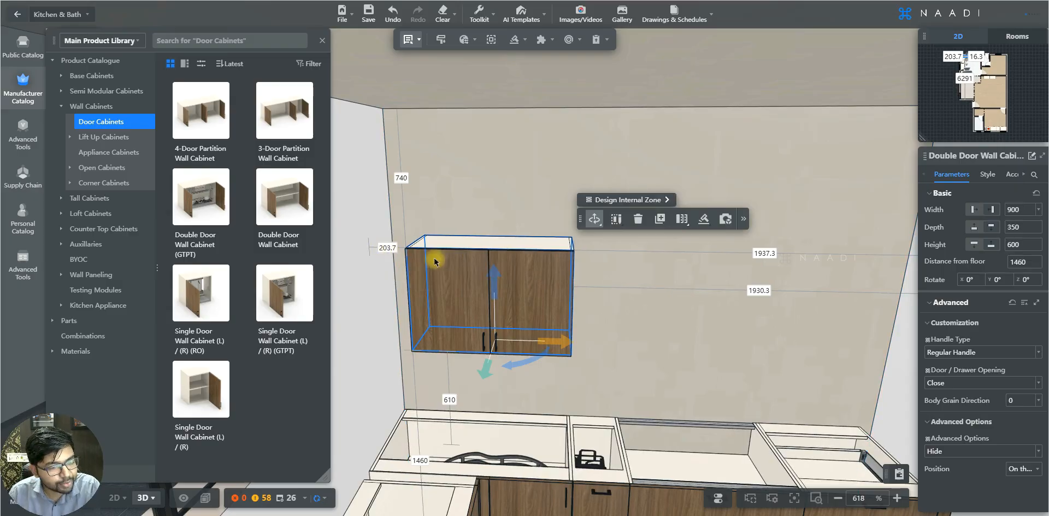
click(388, 249)
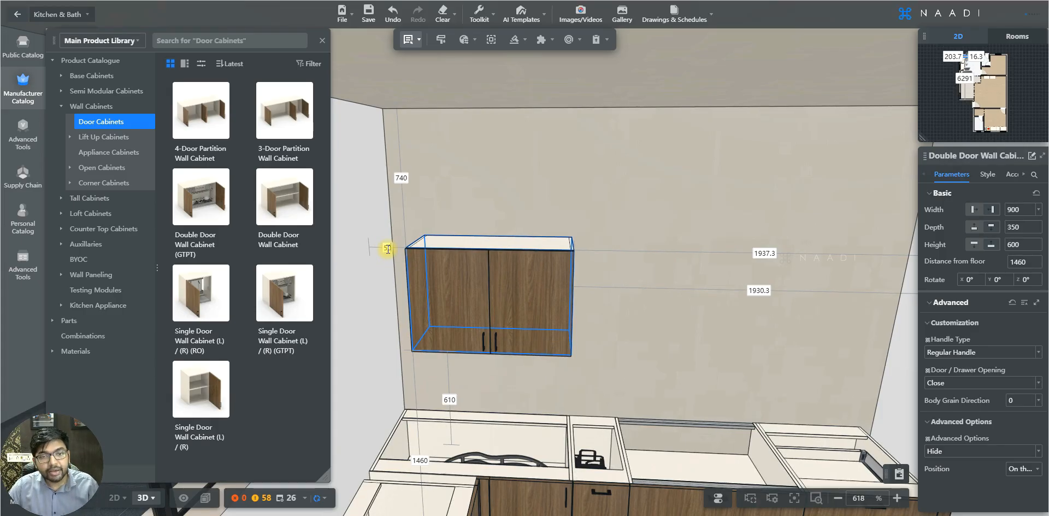
key(Escape)
click(387, 248)
text(50)
key(Return)
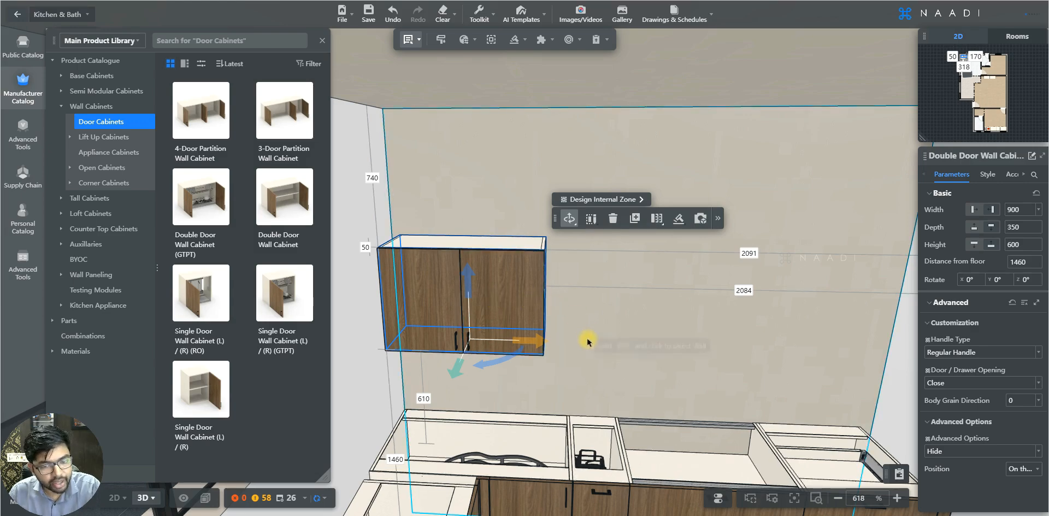
Step: Raise the double door wall cabinet to a distance of 1490 mm from the floor
drag(587, 333, 586, 245)
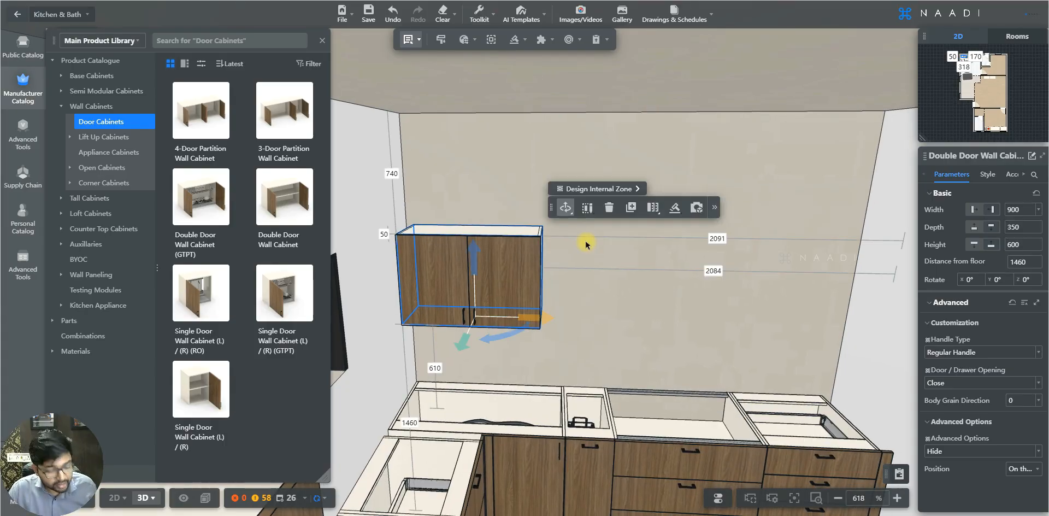
key(e)
key(e)
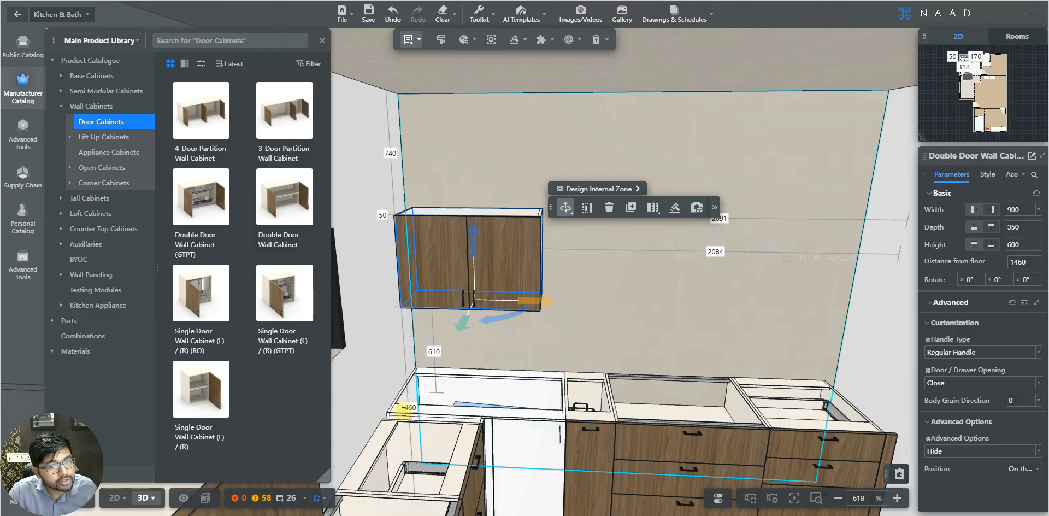
key(e)
key(e)
key(e)
key(e)
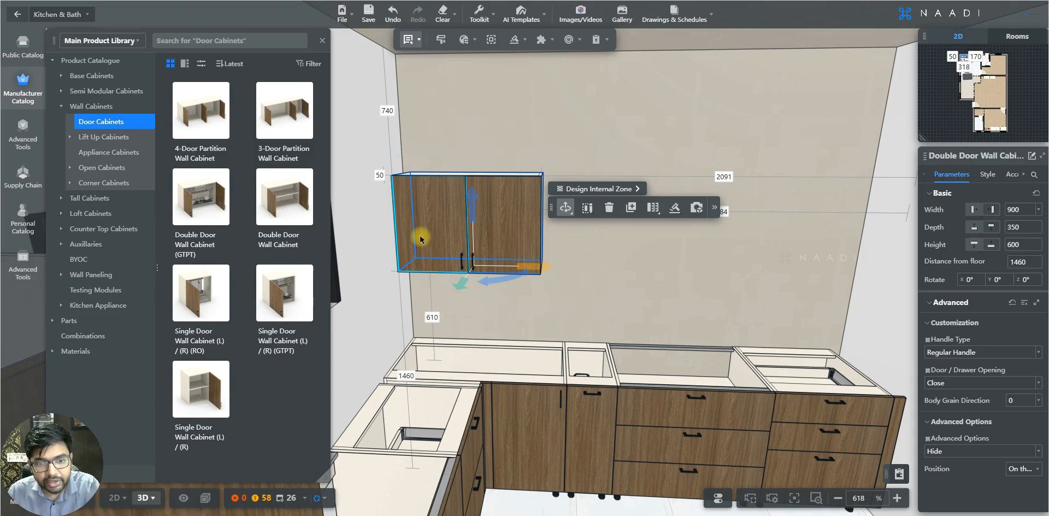
click(408, 375)
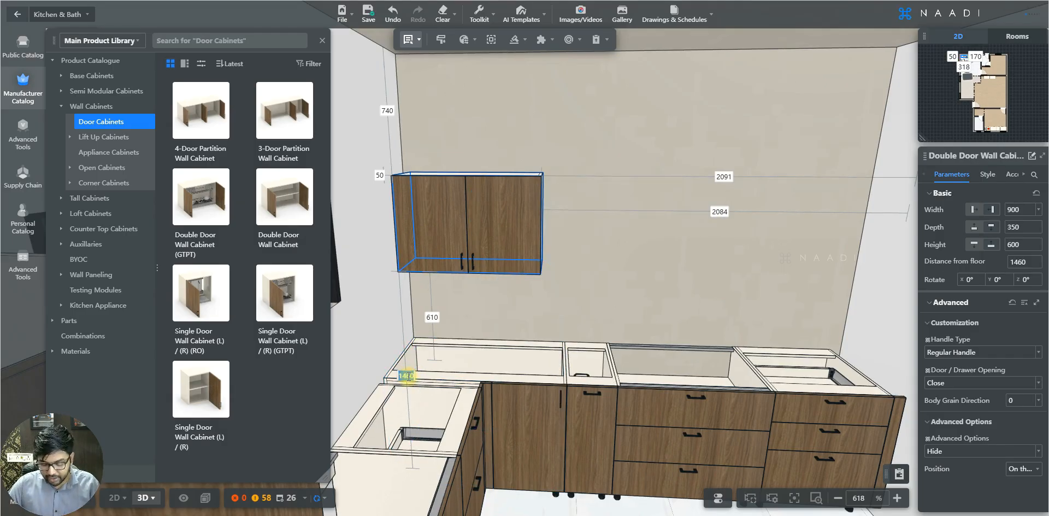
text(1)
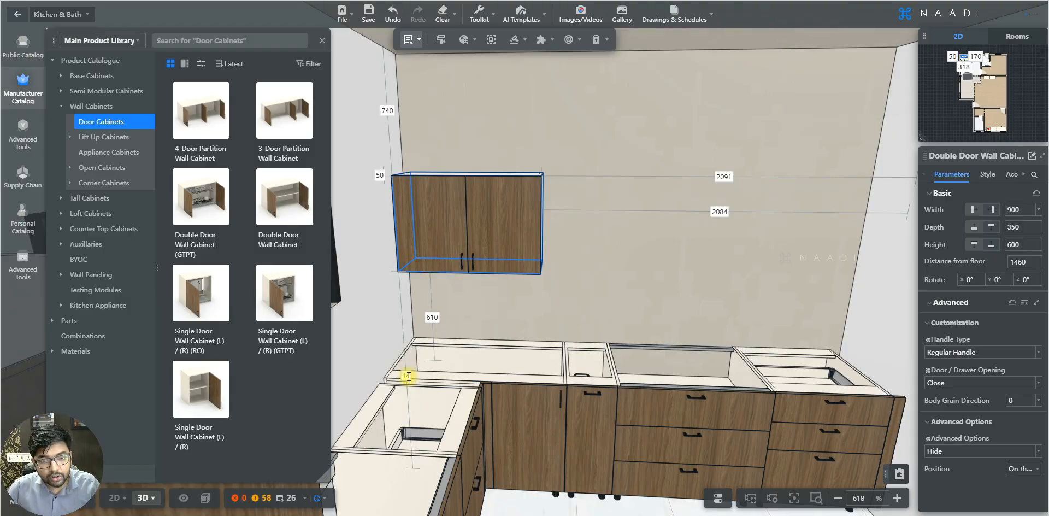
text(490)
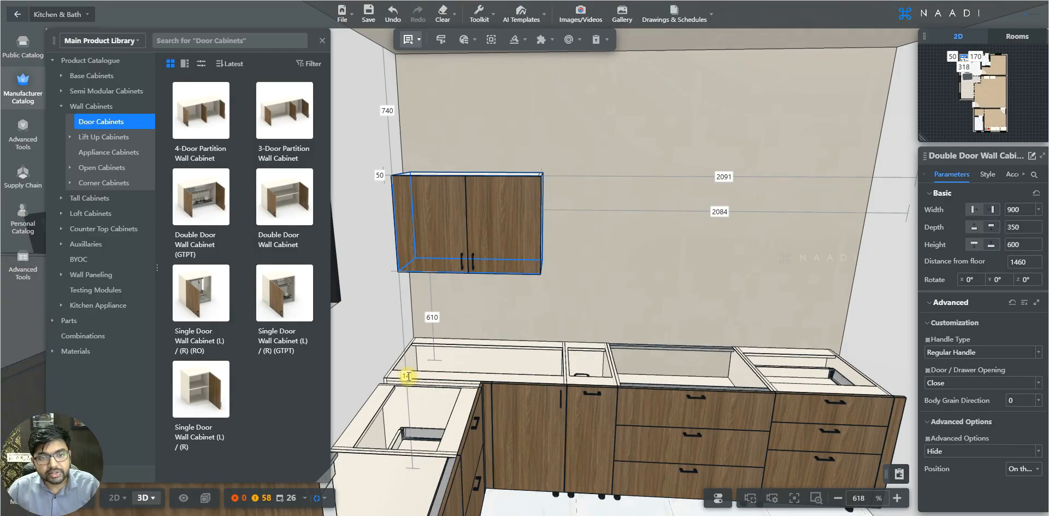
key(Return)
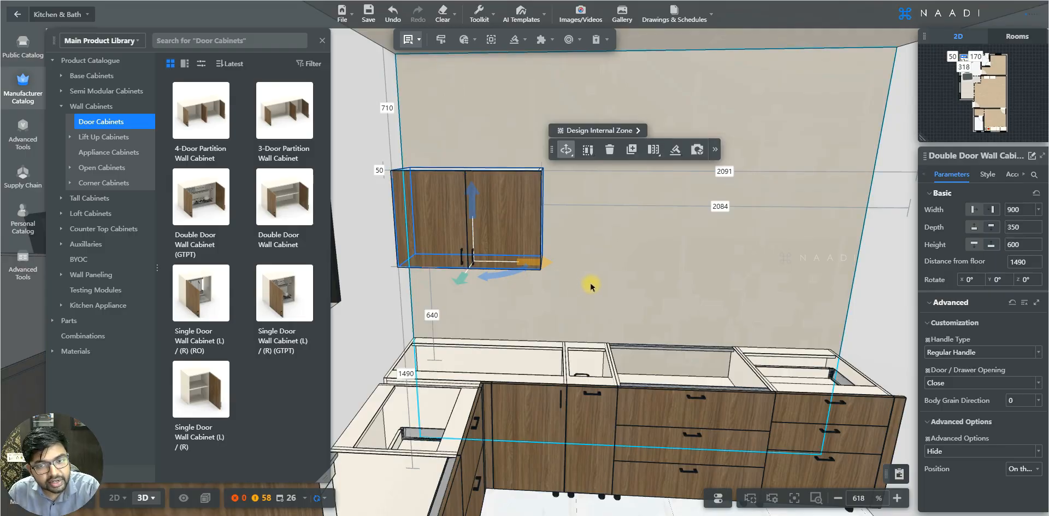
Step: Place a Single Door Wall Cabinet (L) / (R) flush against the free side of the double door wall cabinet
drag(549, 306, 410, 293)
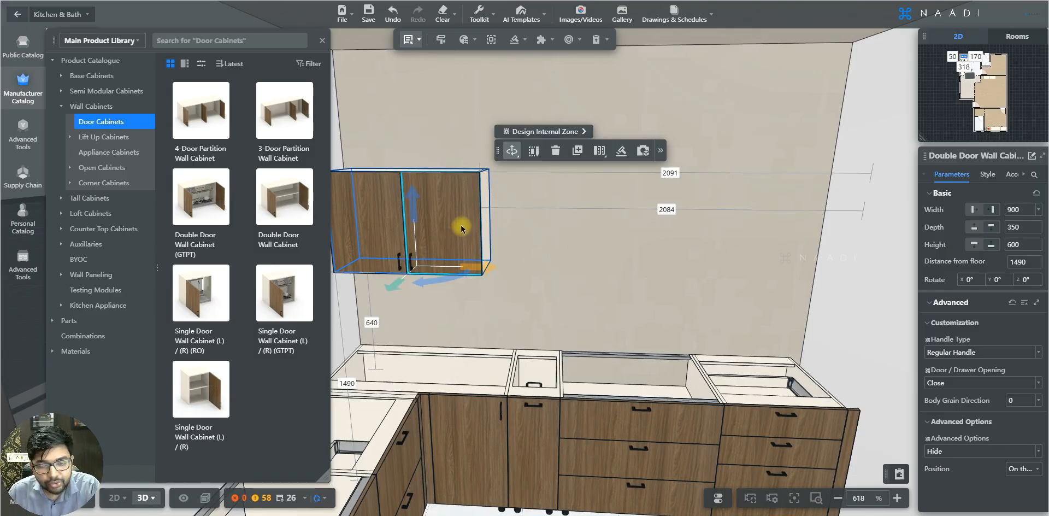
click(200, 389)
click(487, 187)
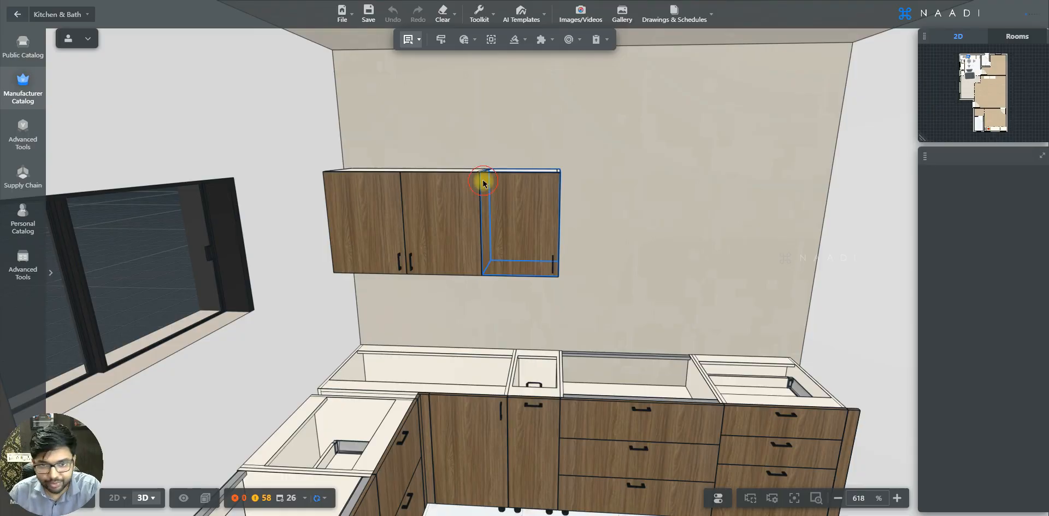
click(483, 183)
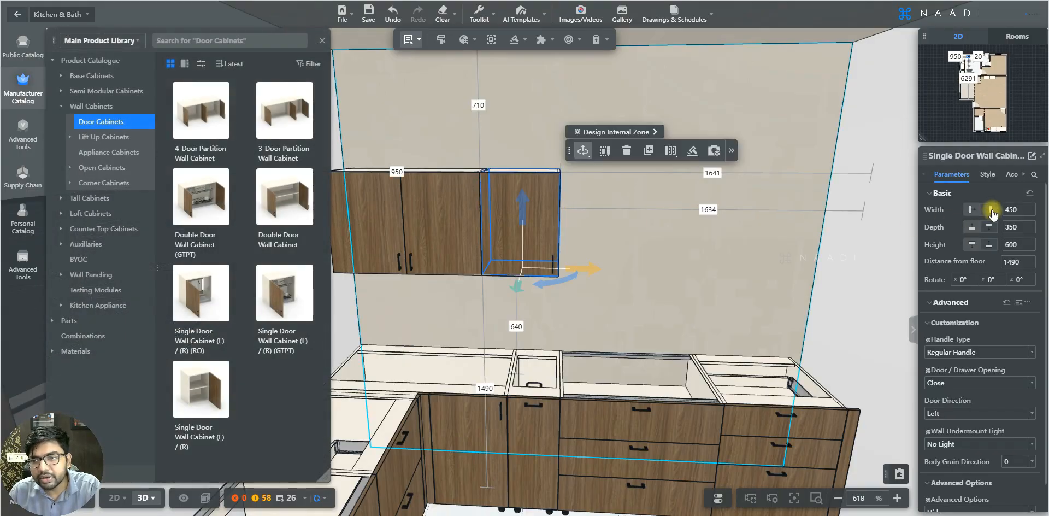
Step: Set the single door wall cabinet's width to 500 mm, extending it away from the double door wall cabinet
click(971, 211)
click(1013, 209)
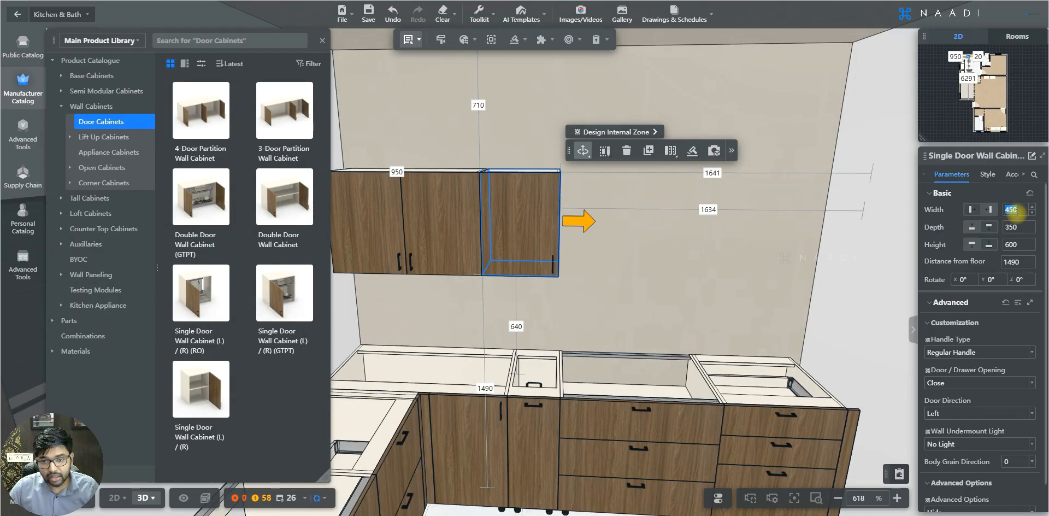
text(50)
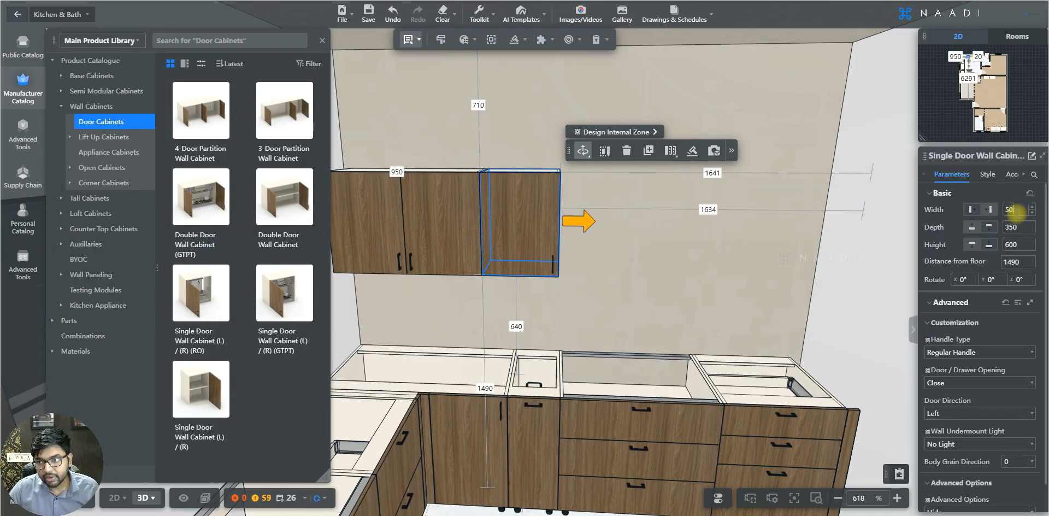
key(Return)
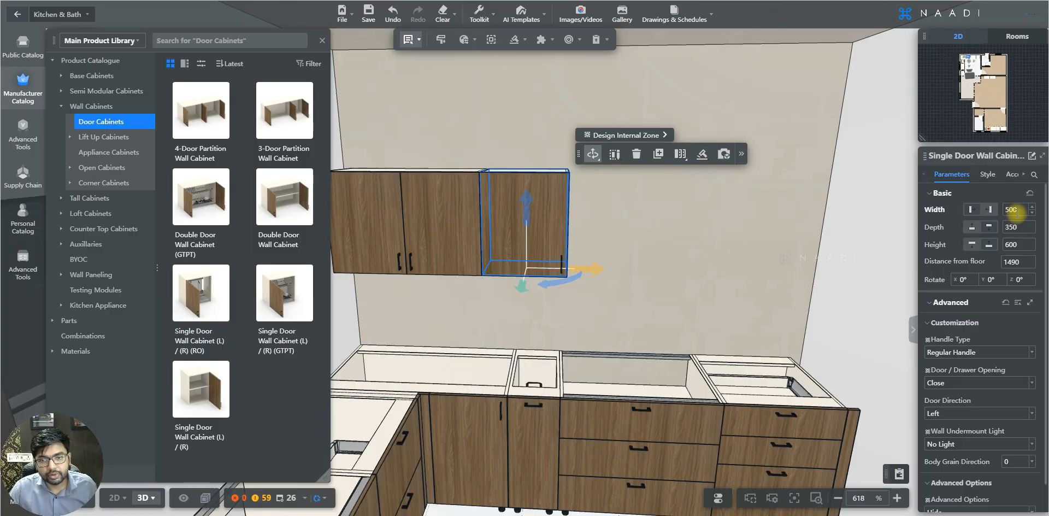
Step: Place a Double Door Chimney Cabinet from the appliance wall cabinets flush beside the 500 mm single door wall cabinet
key(d)
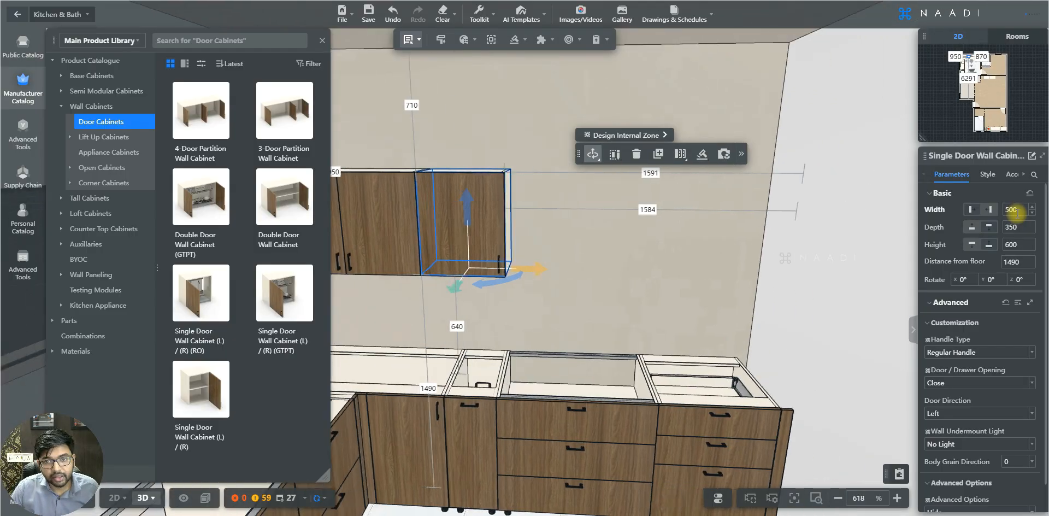
key(w)
key(w)
key(a)
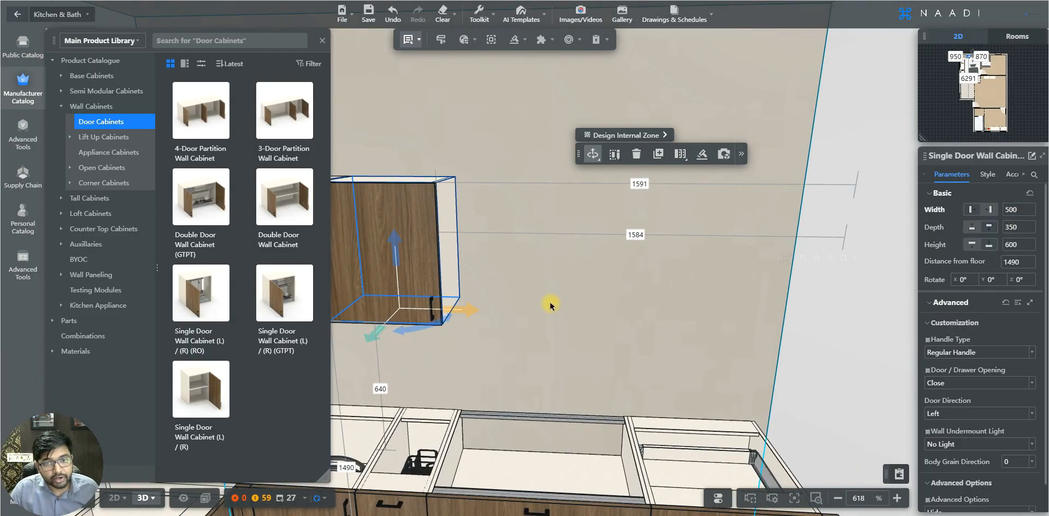
key(s)
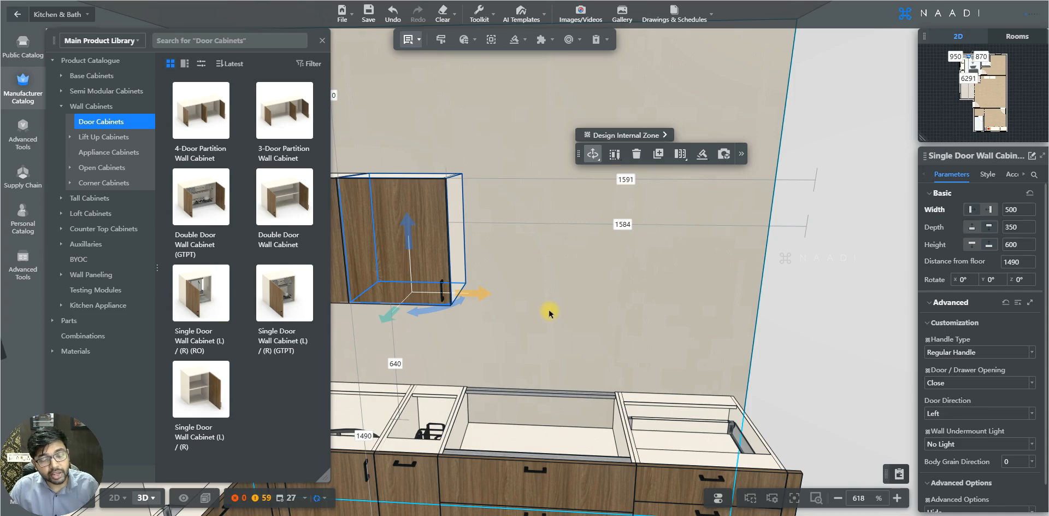
click(99, 158)
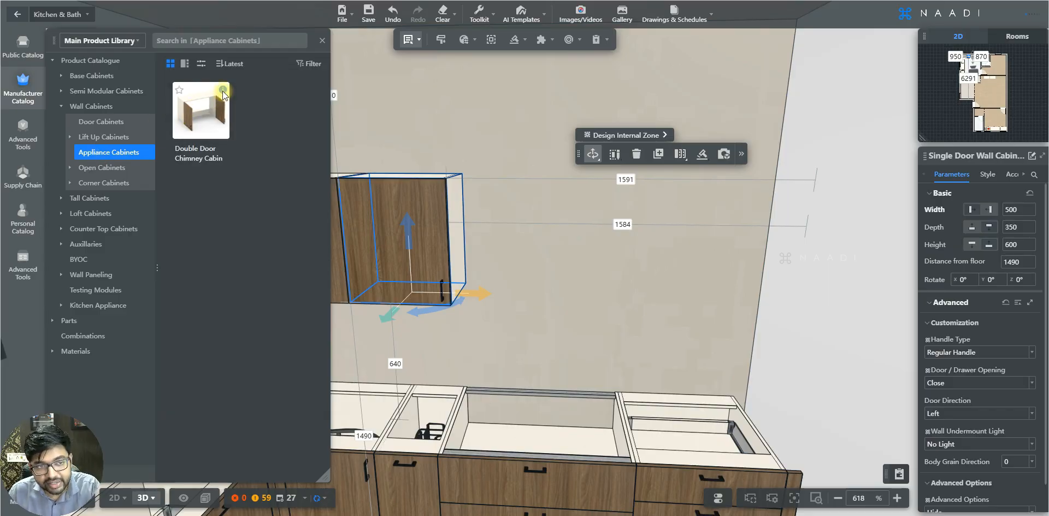
mouse_move(223, 92)
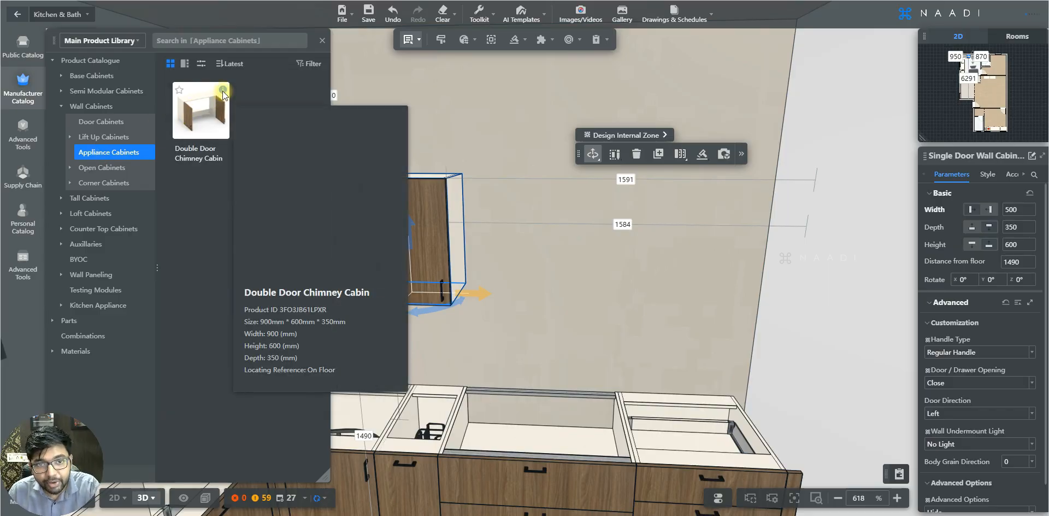
click(201, 122)
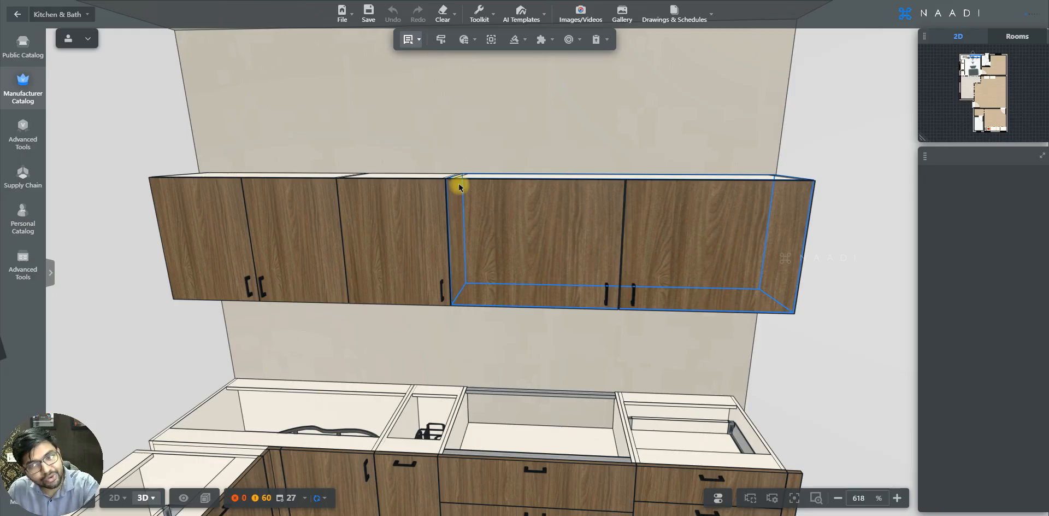
click(458, 186)
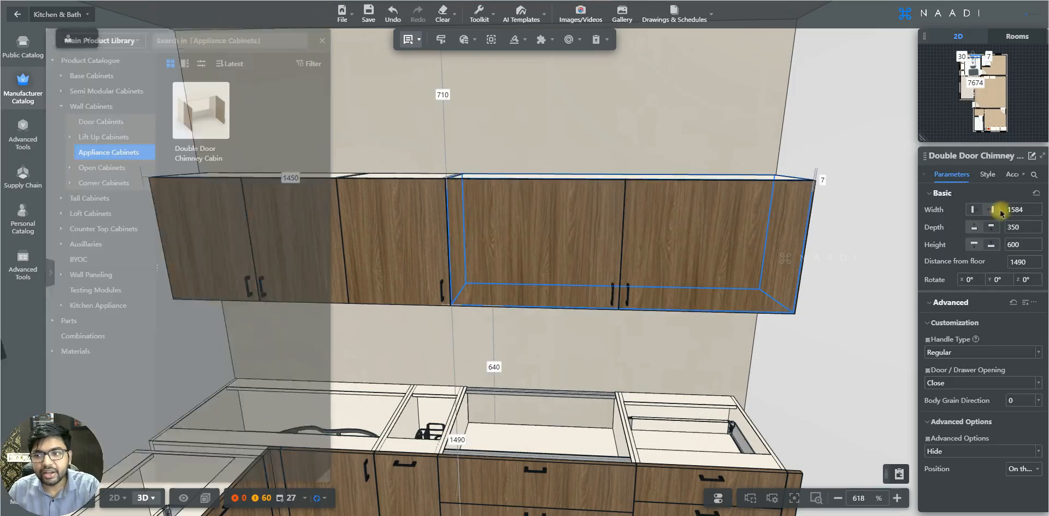
Step: Set the chimney cabinet's width to 900 mm
click(1017, 209)
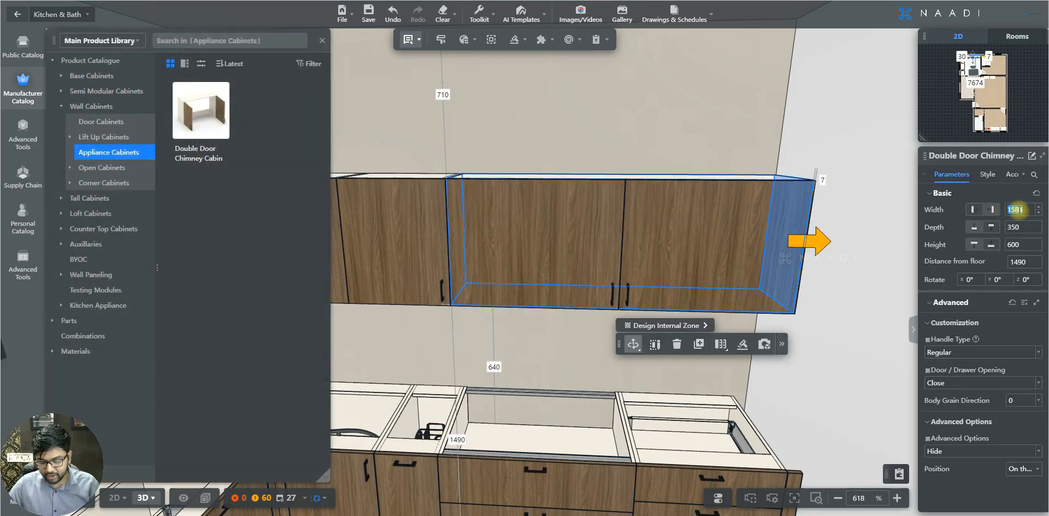
text(900)
key(Return)
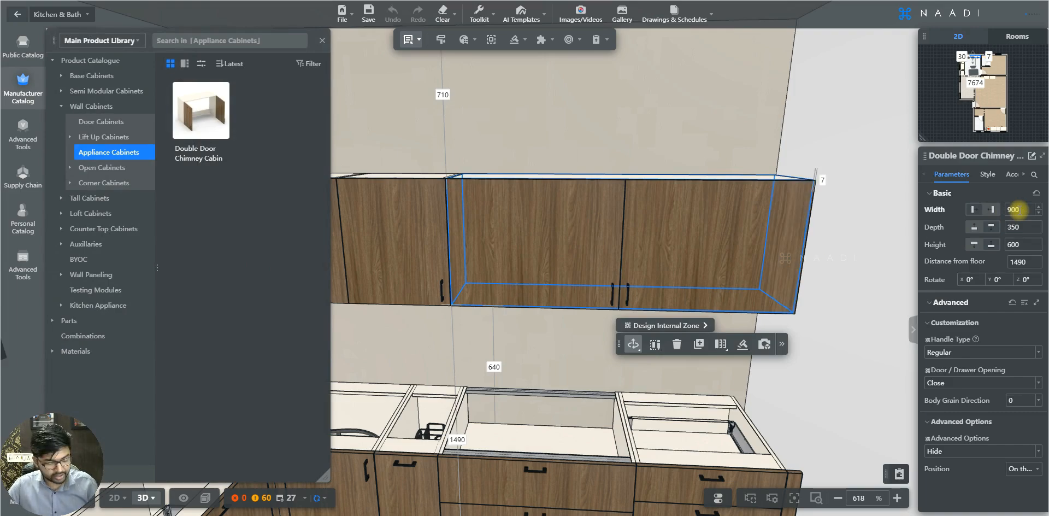
Step: Place another Single Door Wall Cabinet (L) / (R) in the space between the chimney cabinet and the far side wall
key(d)
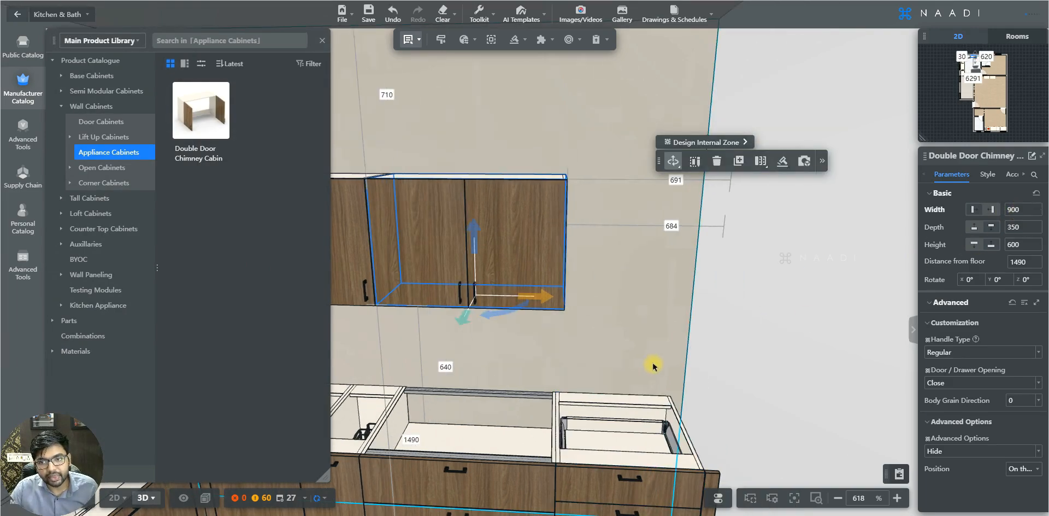
click(613, 303)
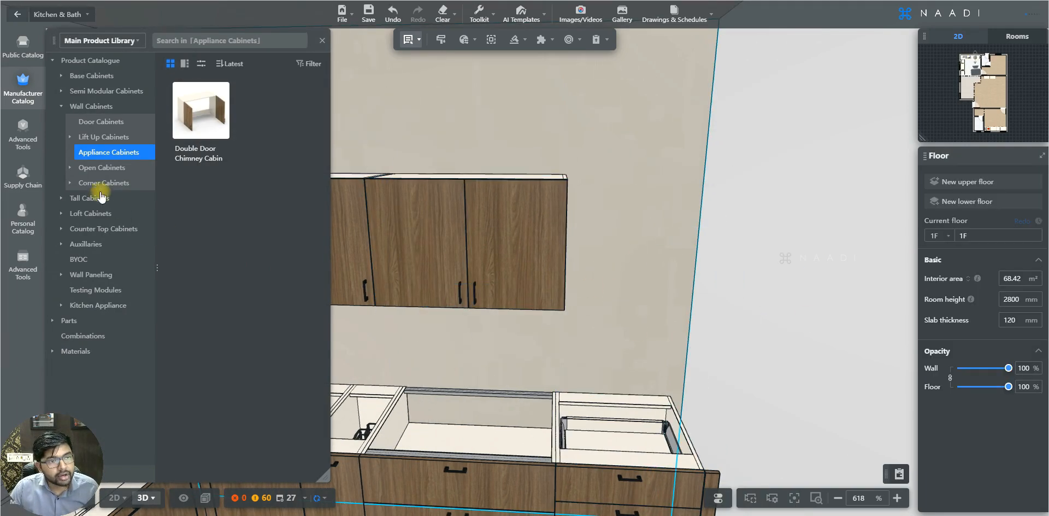
click(106, 123)
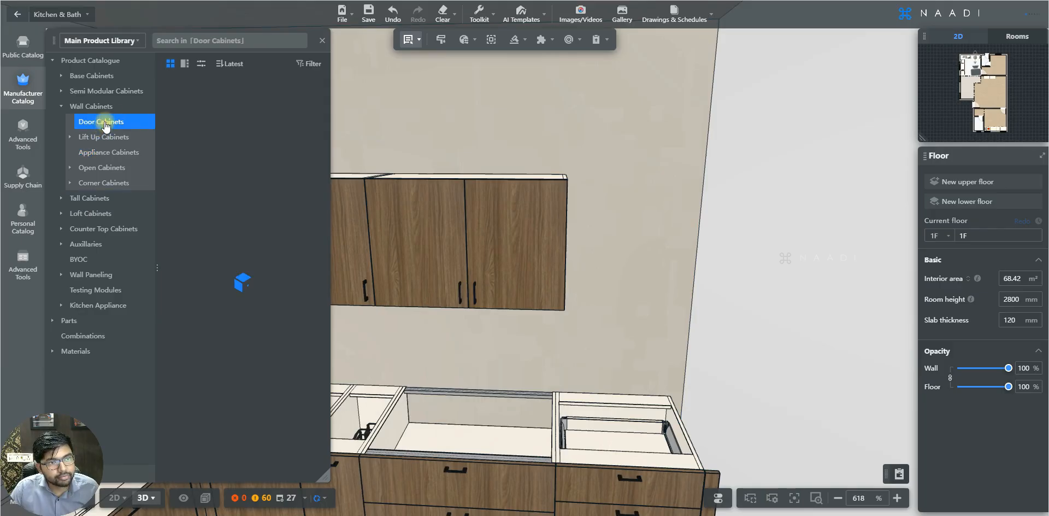
click(200, 389)
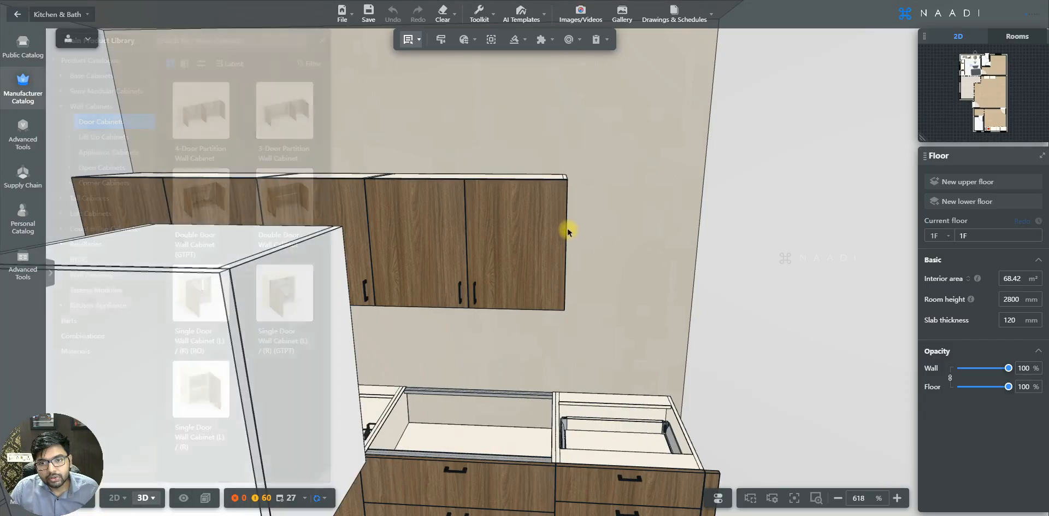
click(568, 231)
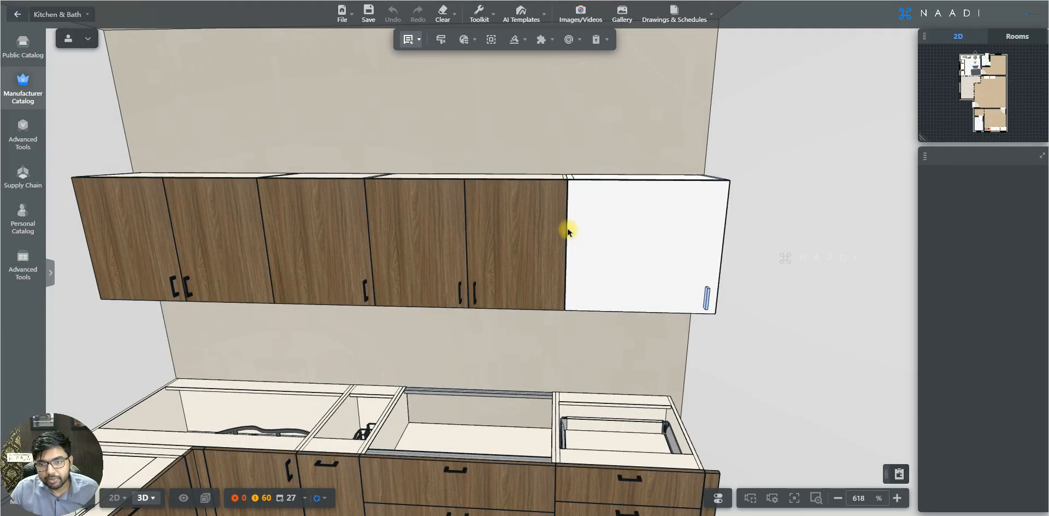
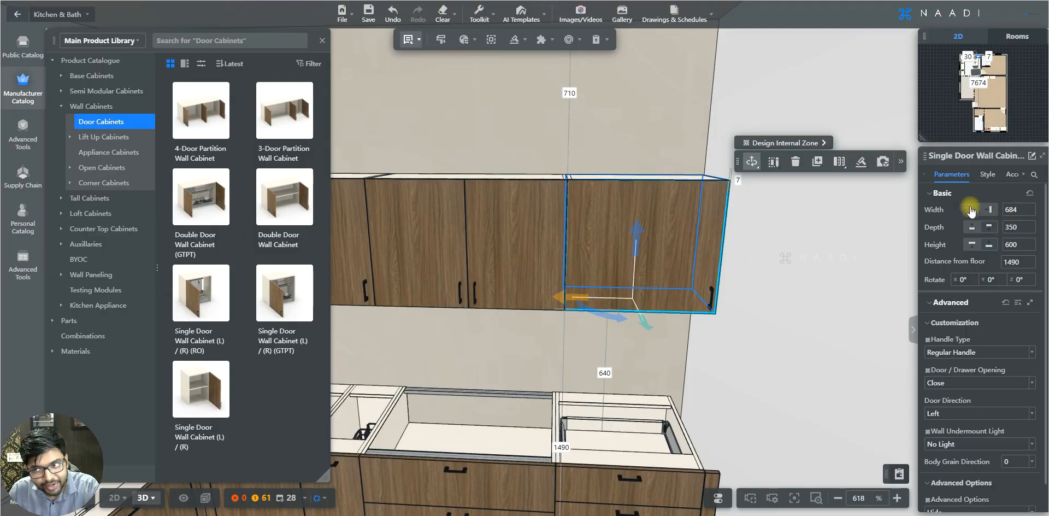
Step: Reduce the end single door wall cabinet's width by 50 mm to 634 mm, leaving a gap at the side wall
click(1019, 210)
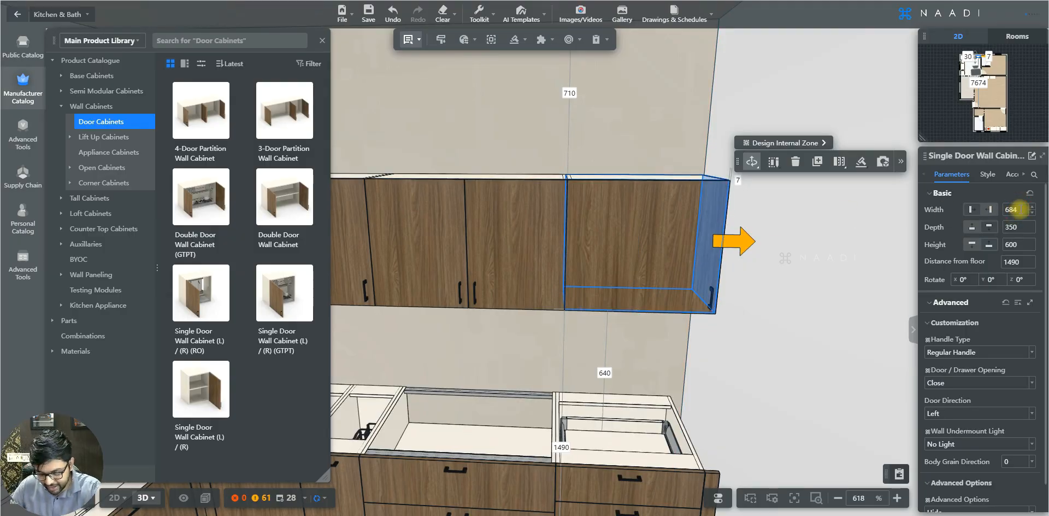
text(-50)
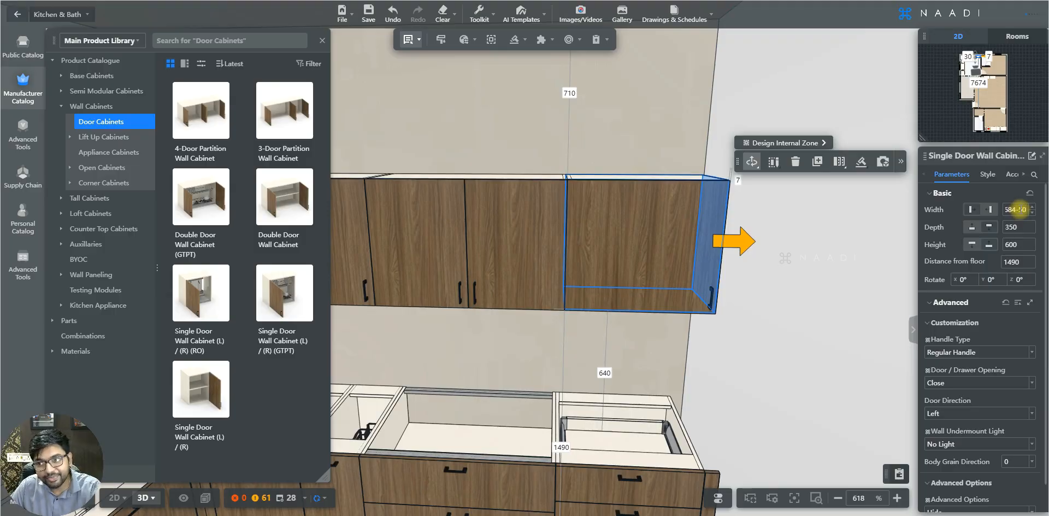
key(Return)
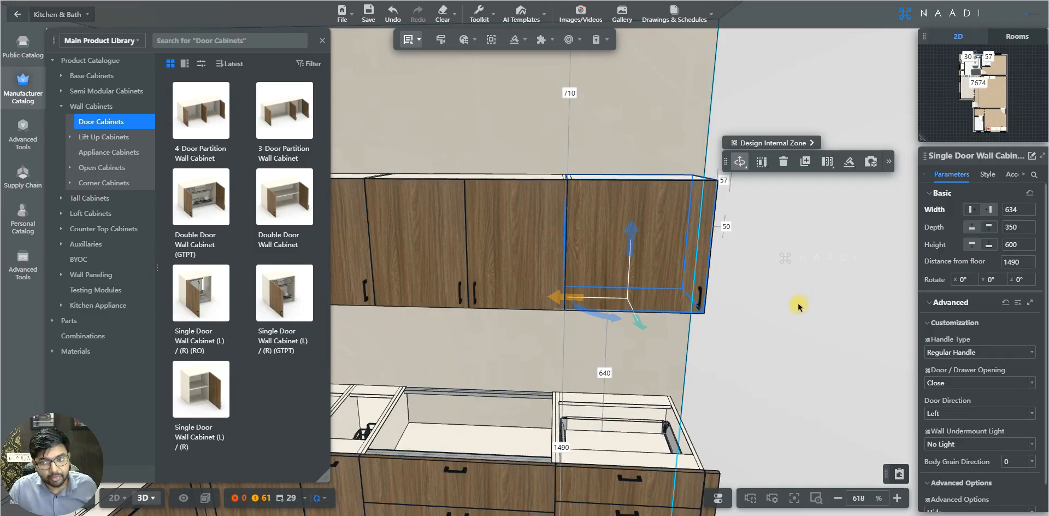
Step: Place a Wall Filler from the auxiliary wall fillers at the end of the wall cabinet row beside the double door wall cabinet
key(a)
key(Escape)
key(a)
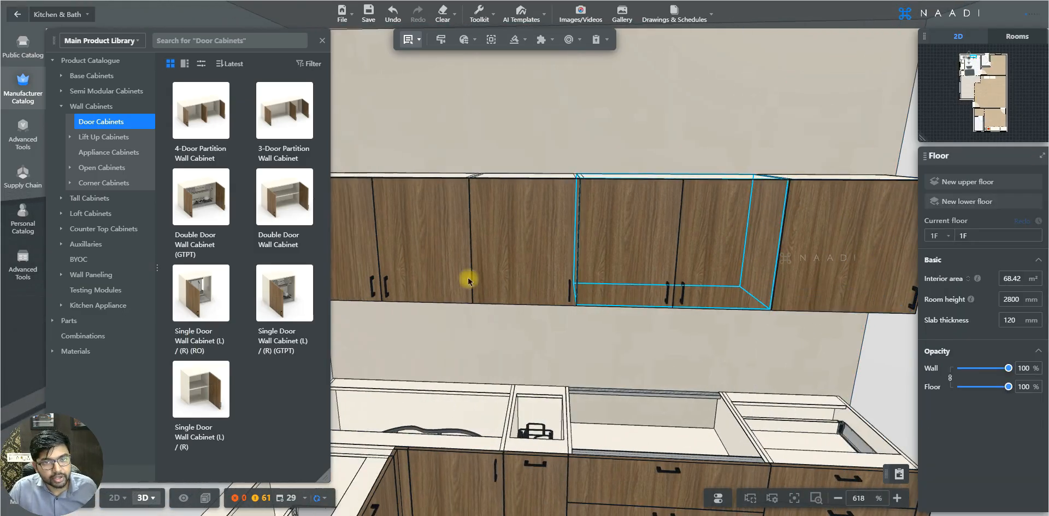
key(a)
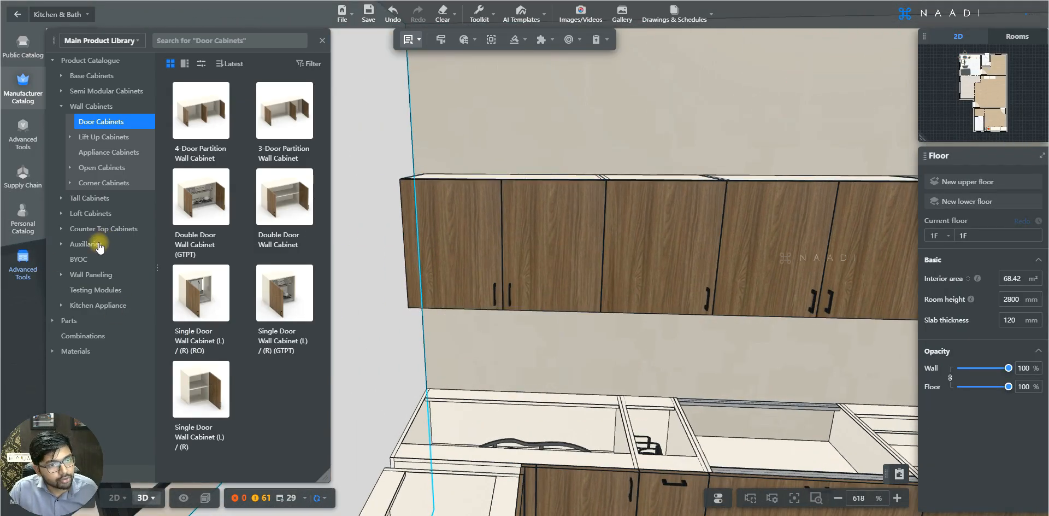
click(97, 247)
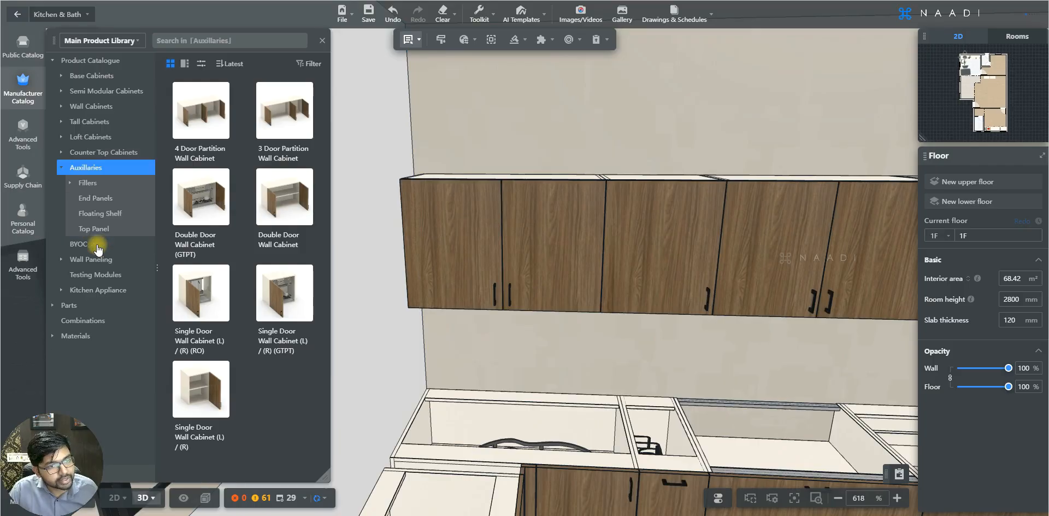
click(91, 183)
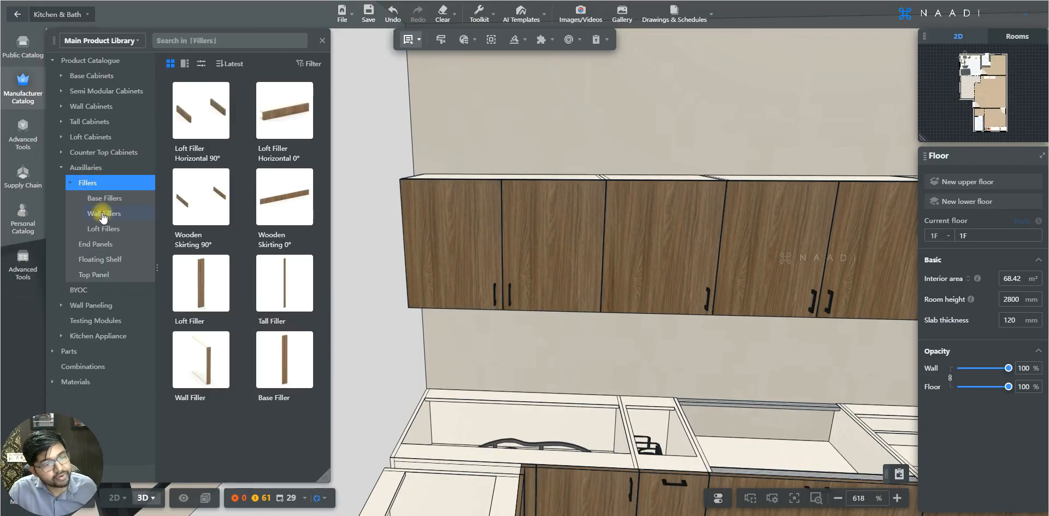
click(104, 214)
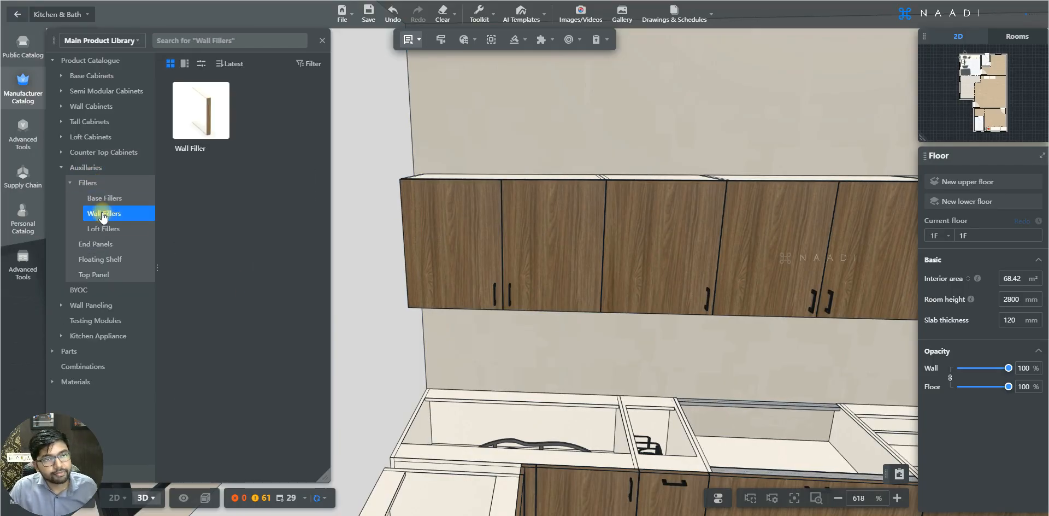
click(202, 108)
click(398, 197)
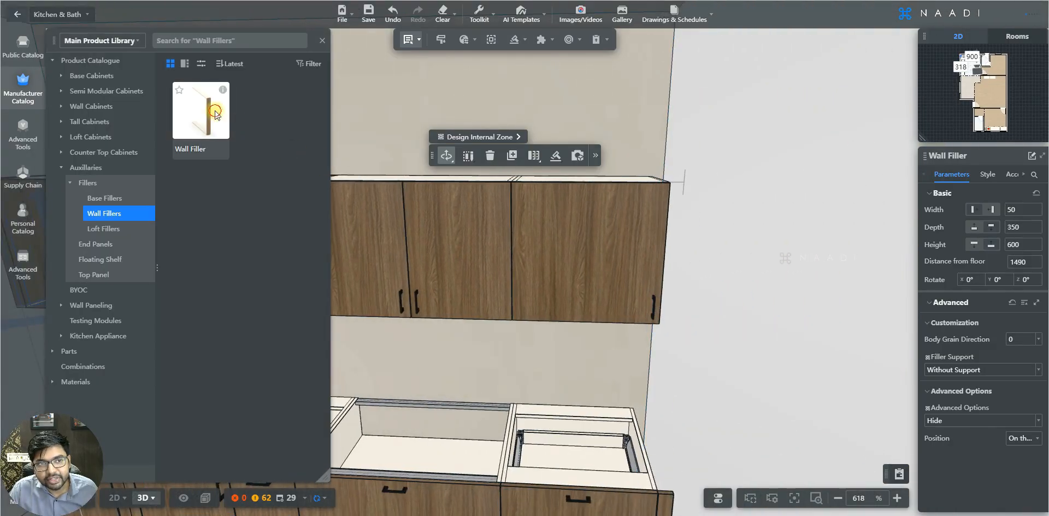
Step: Place another 50 mm wide Wall Filler in the gap between the end single door wall cabinet and the far side wall
click(671, 205)
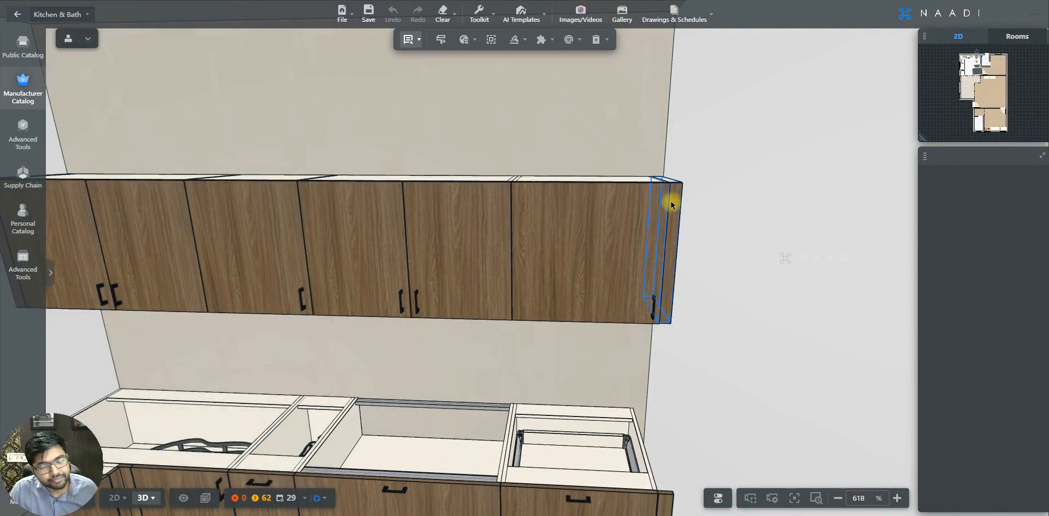
click(672, 203)
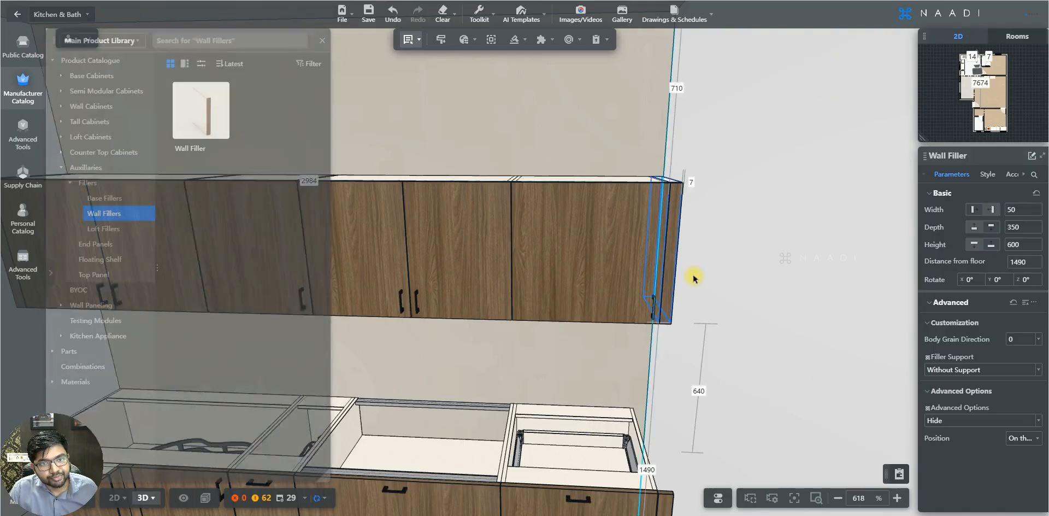
scroll(692, 278, down, 5)
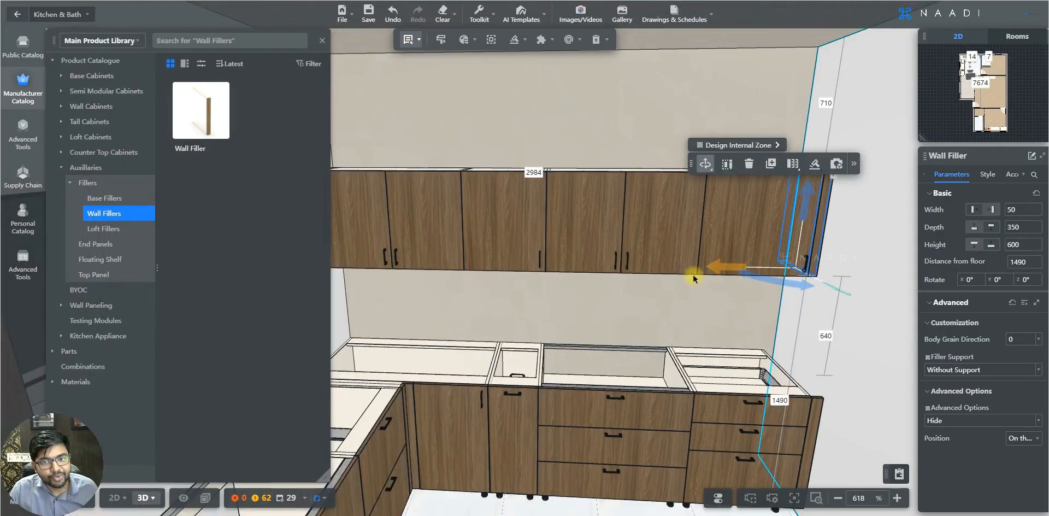
click(650, 294)
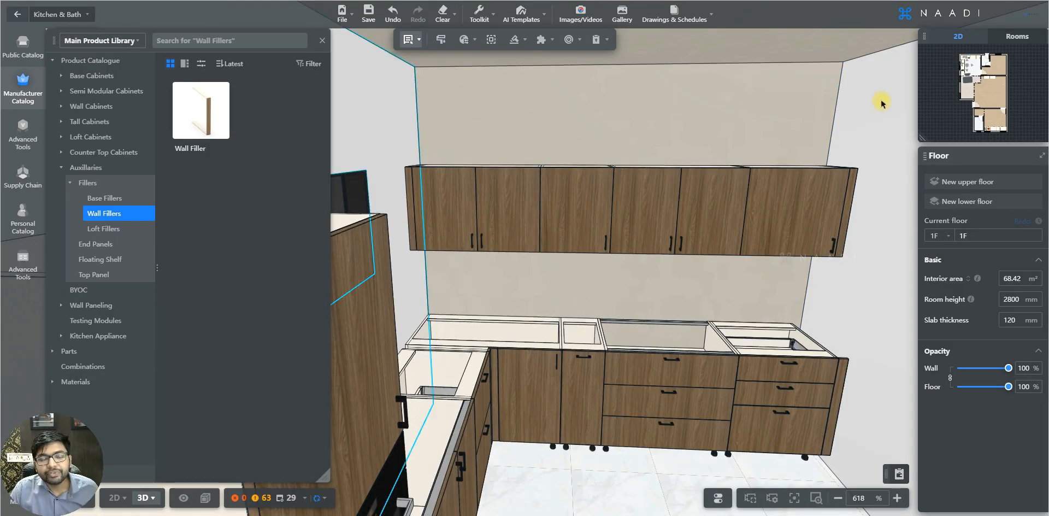
drag(778, 116, 763, 255)
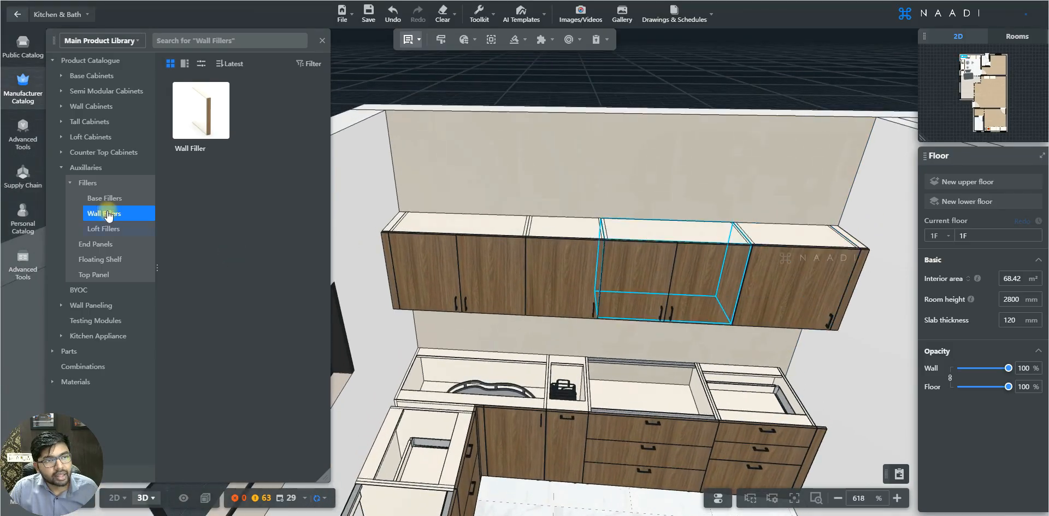
Step: Place a Double Door Box Loft from the box loft cabinets on the wall above the door in the adjoining room
click(92, 138)
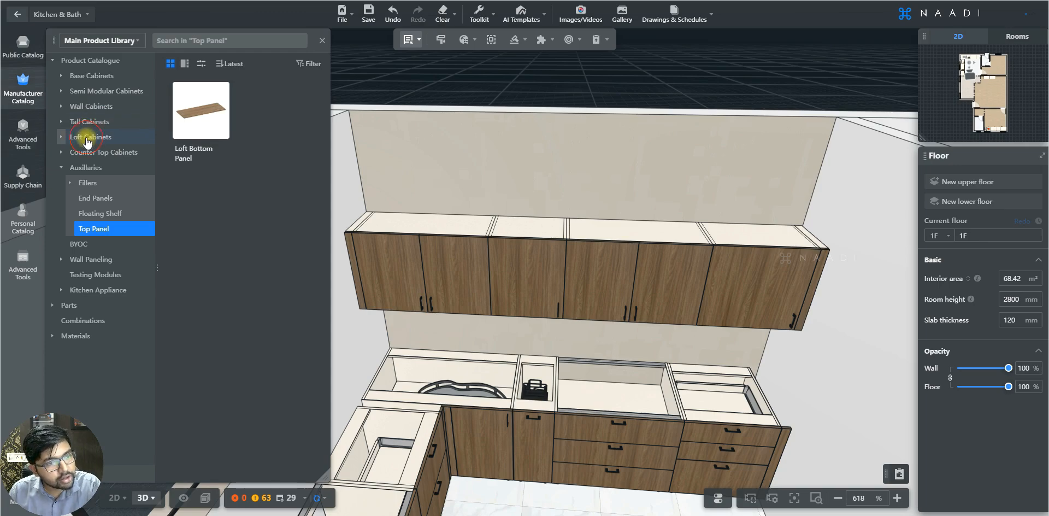
click(87, 137)
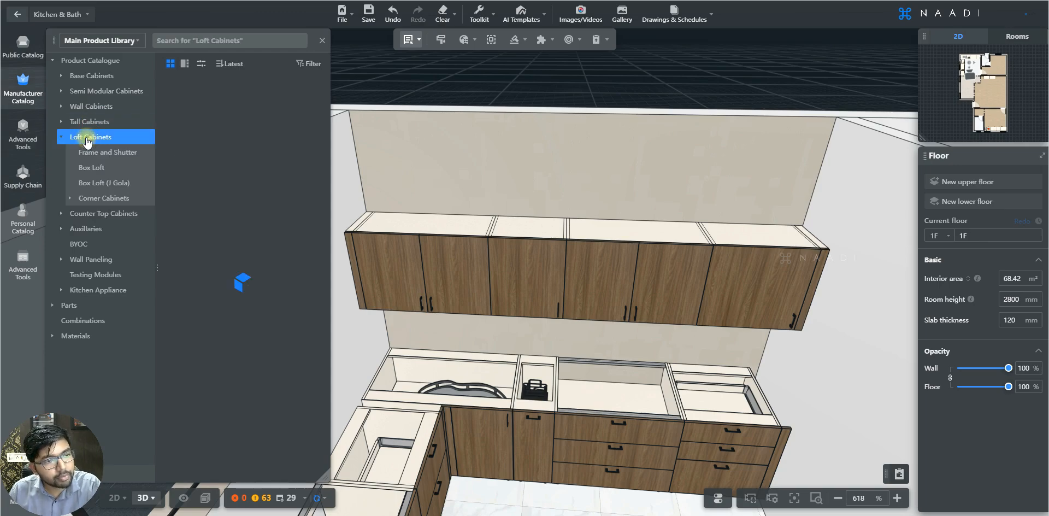
click(98, 168)
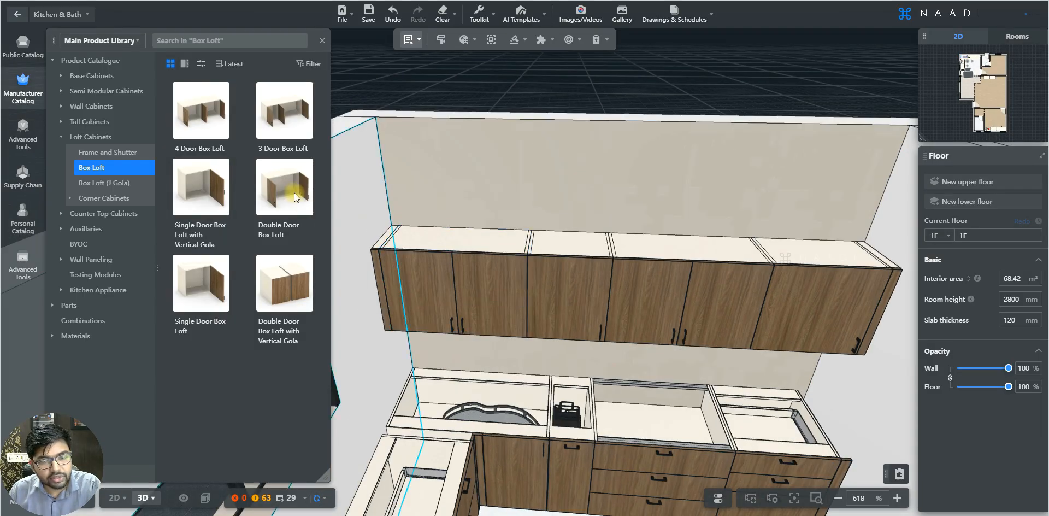
click(291, 192)
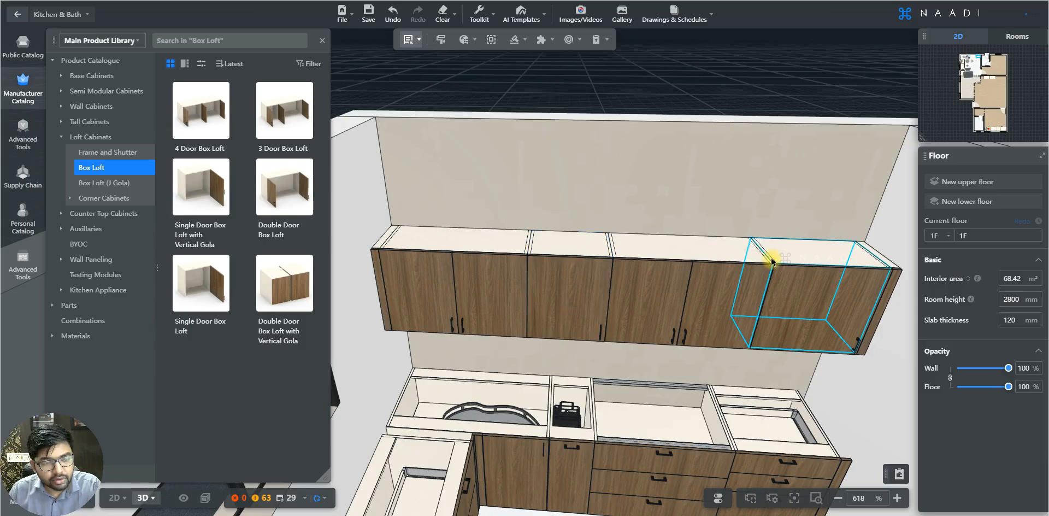
click(281, 198)
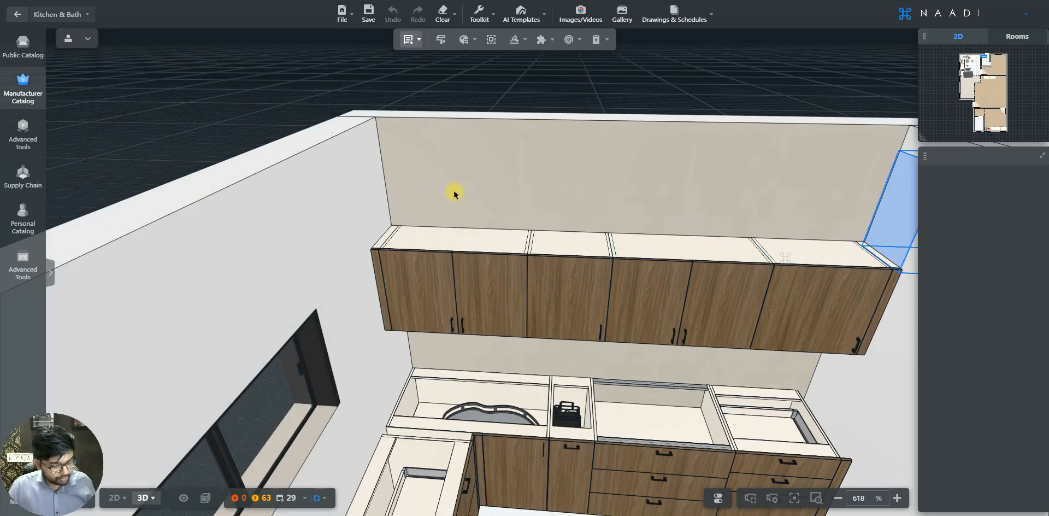
key(d)
key(d)
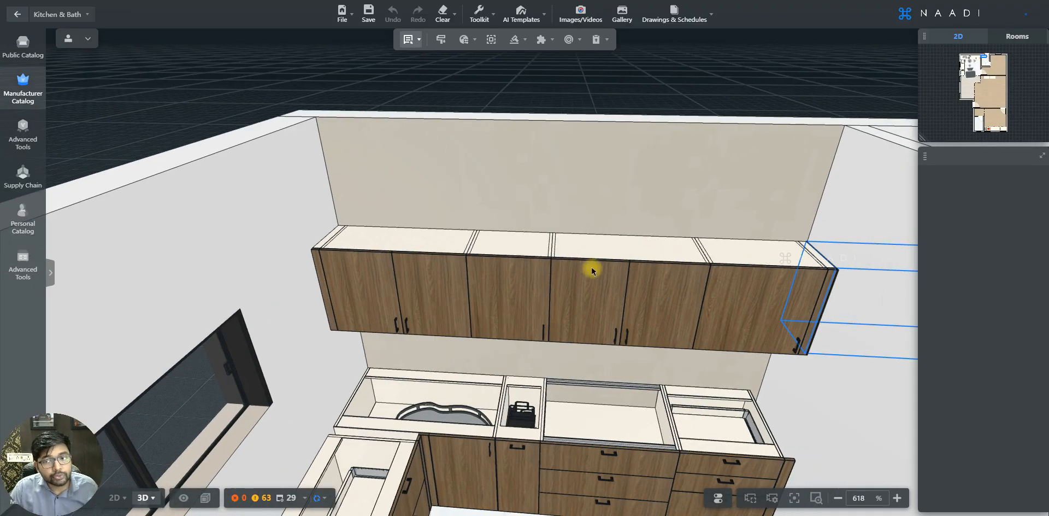
key(d)
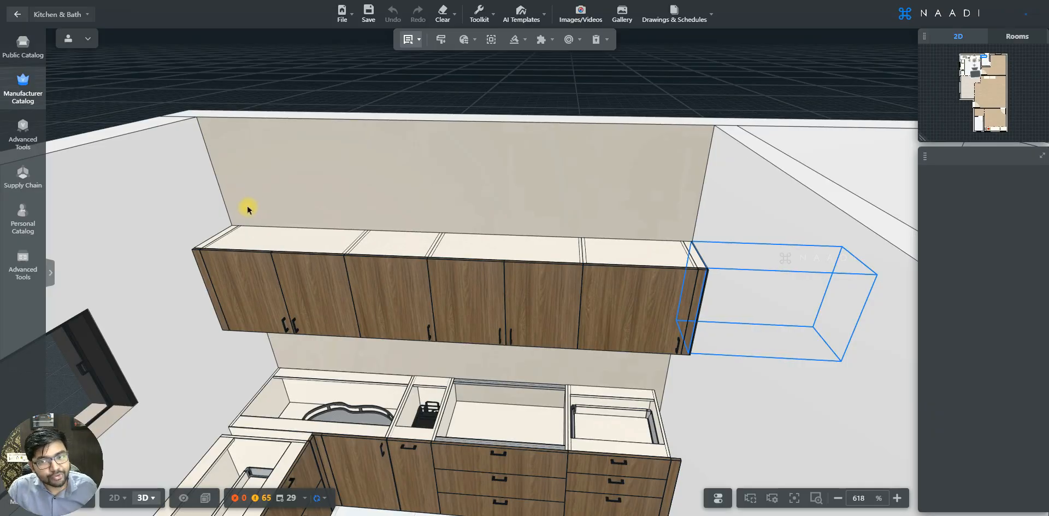
key(d)
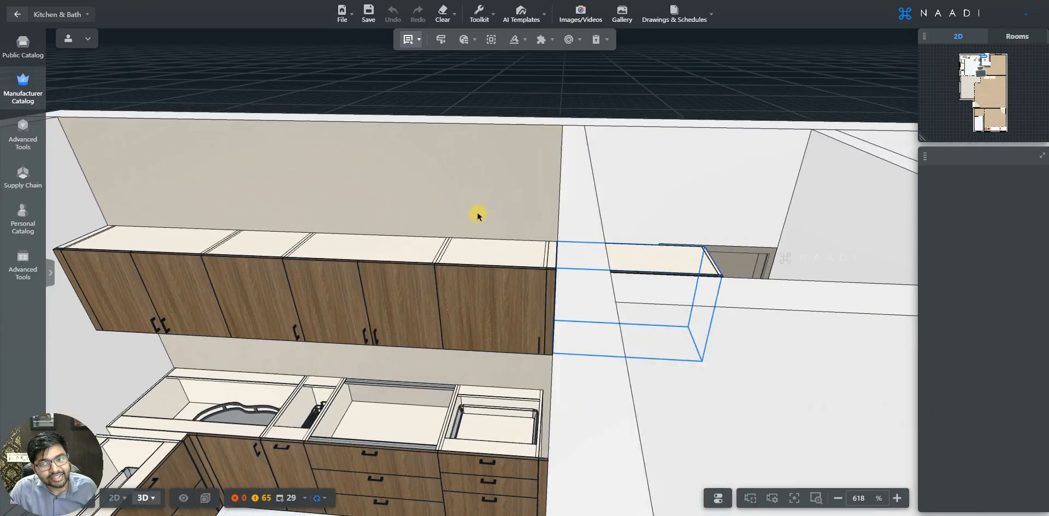
click(567, 225)
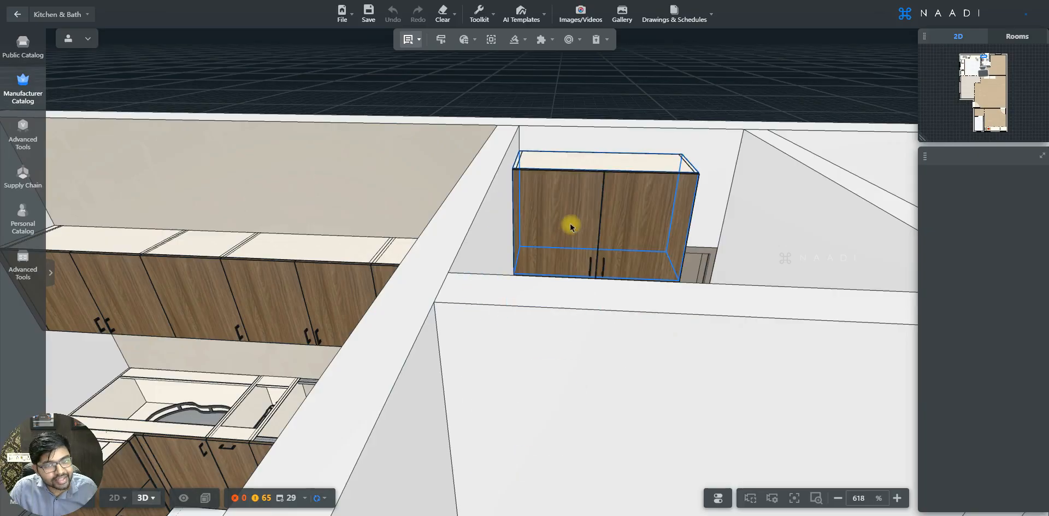
key(a)
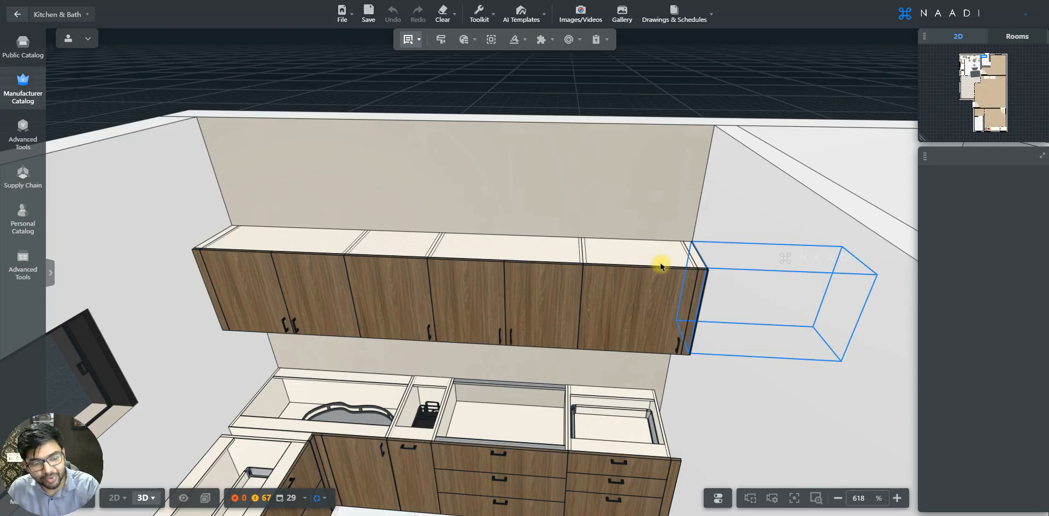
key(d)
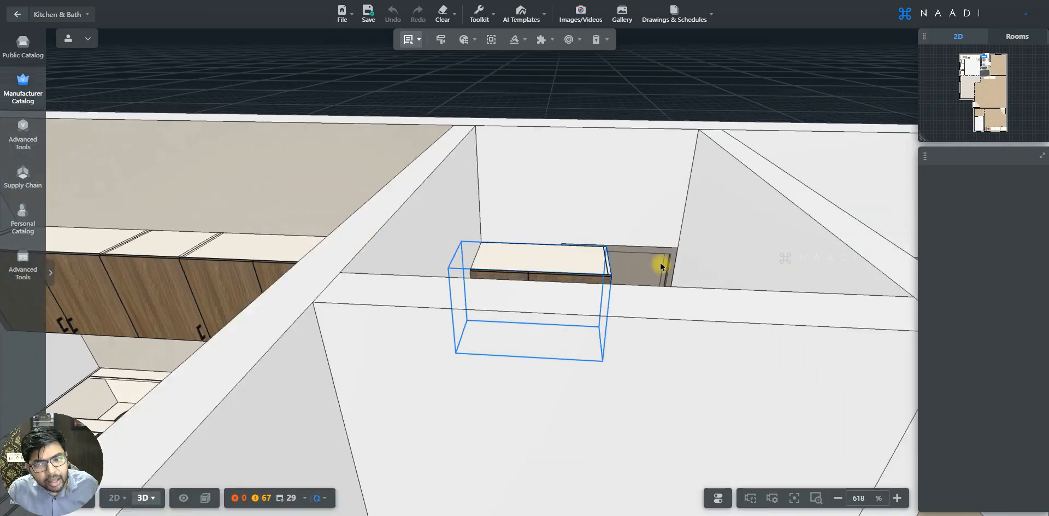
key(w)
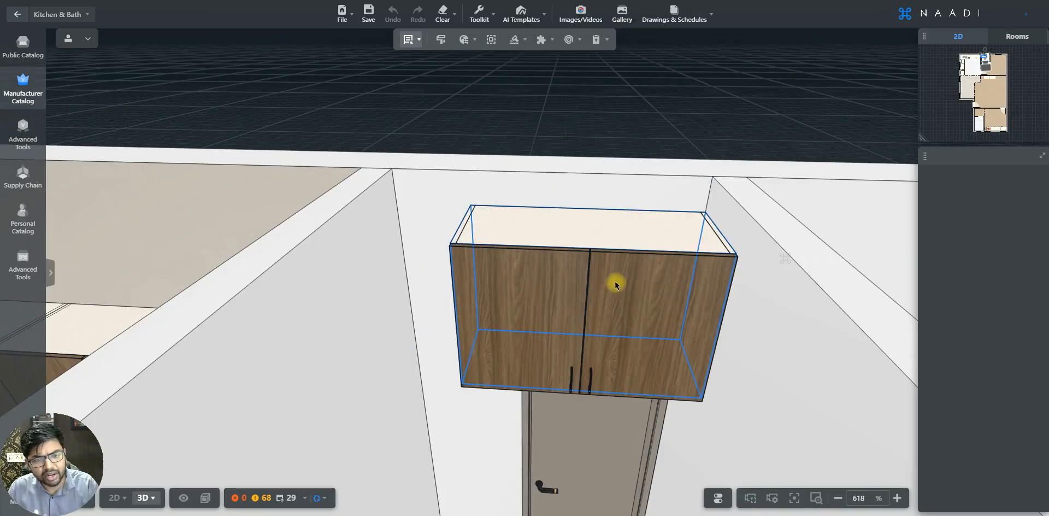
click(615, 284)
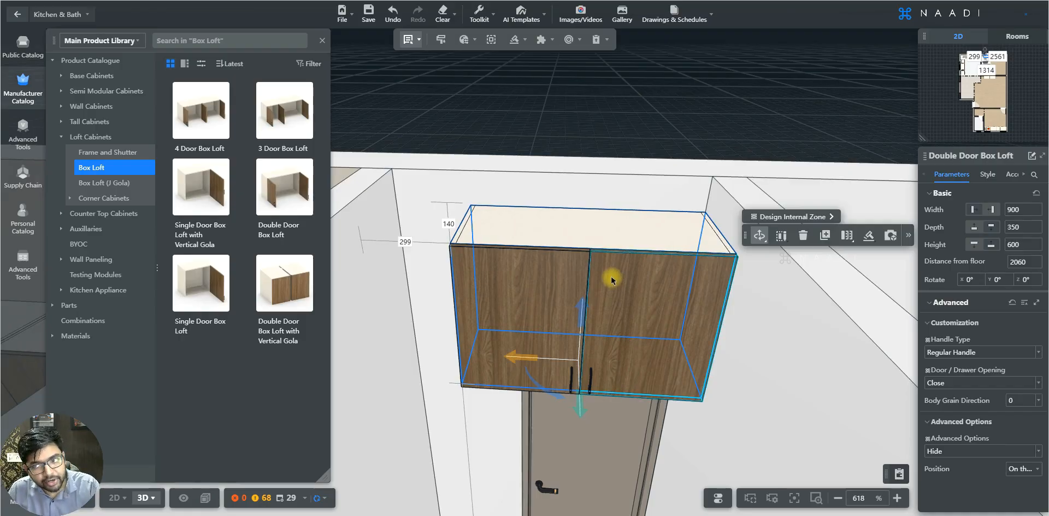
Step: Use Orient with Six Sides Orientation to move the box loft onto the top face of the first double door wall cabinet
drag(746, 234, 722, 201)
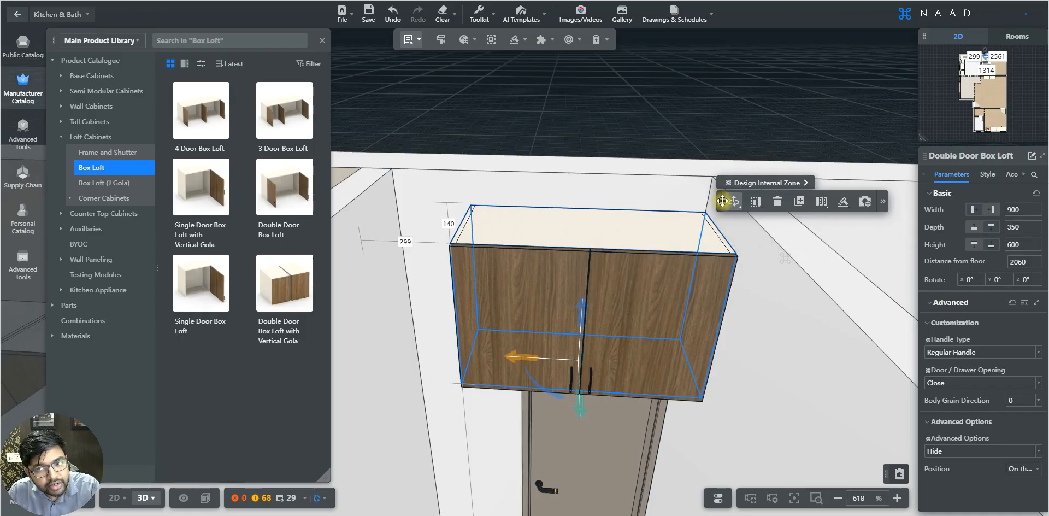
click(881, 201)
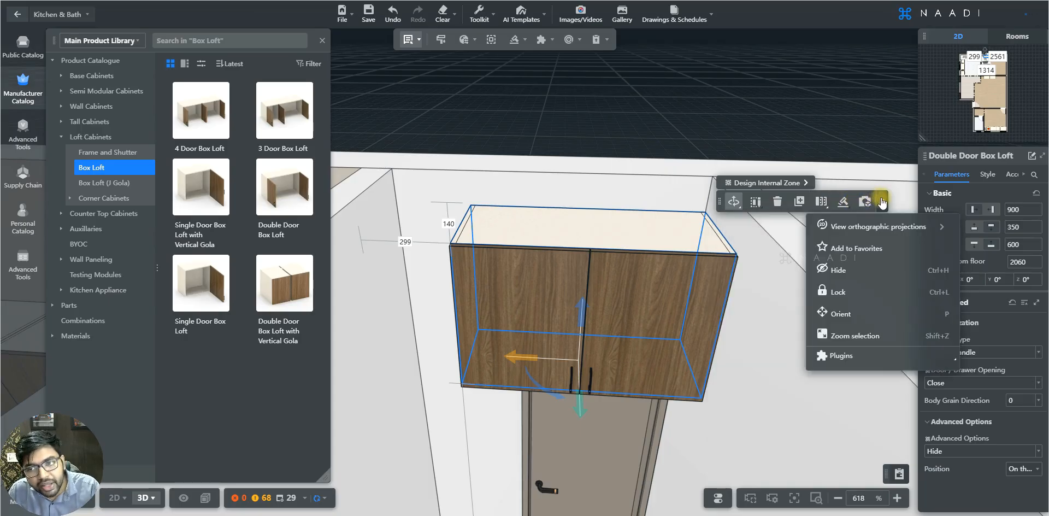
click(831, 314)
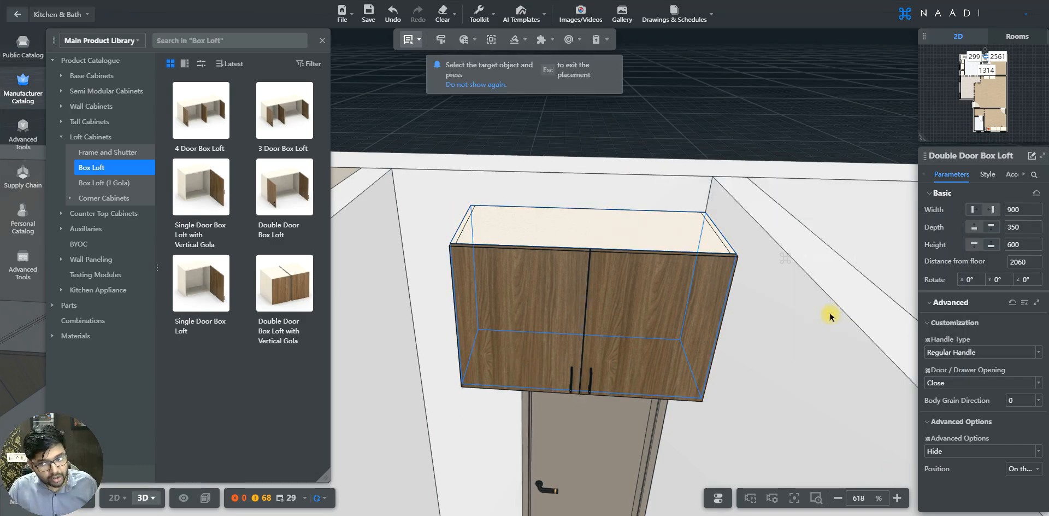
key(a)
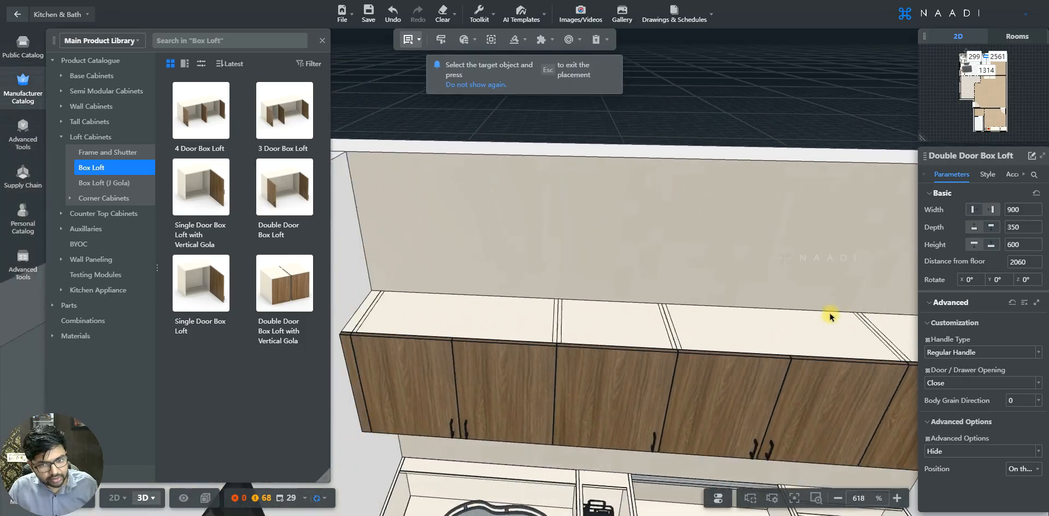
key(d)
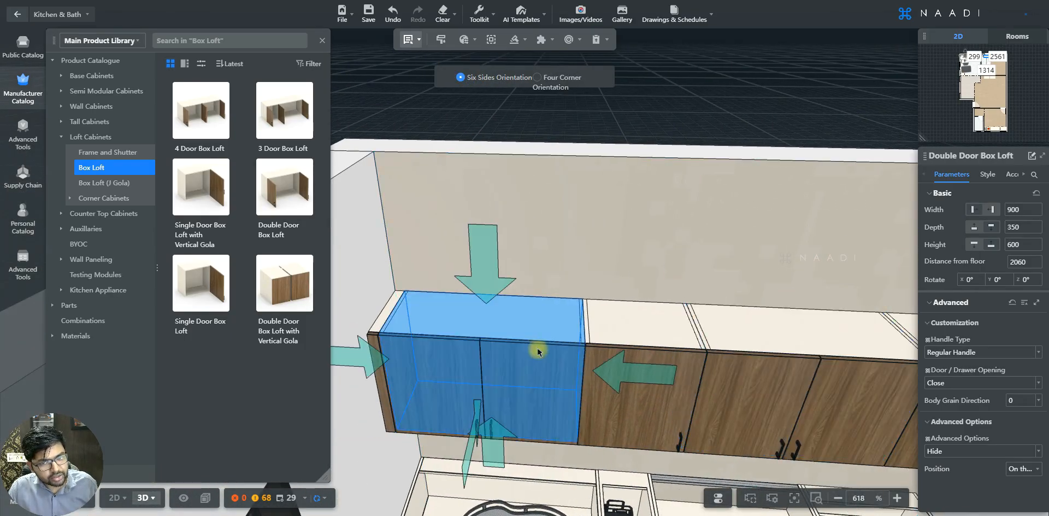
key(s)
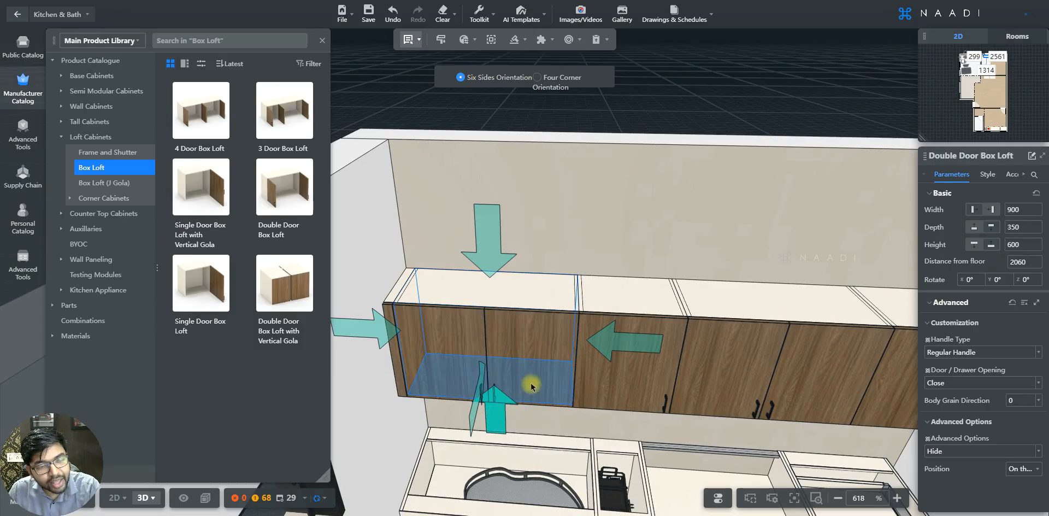
click(613, 335)
click(462, 337)
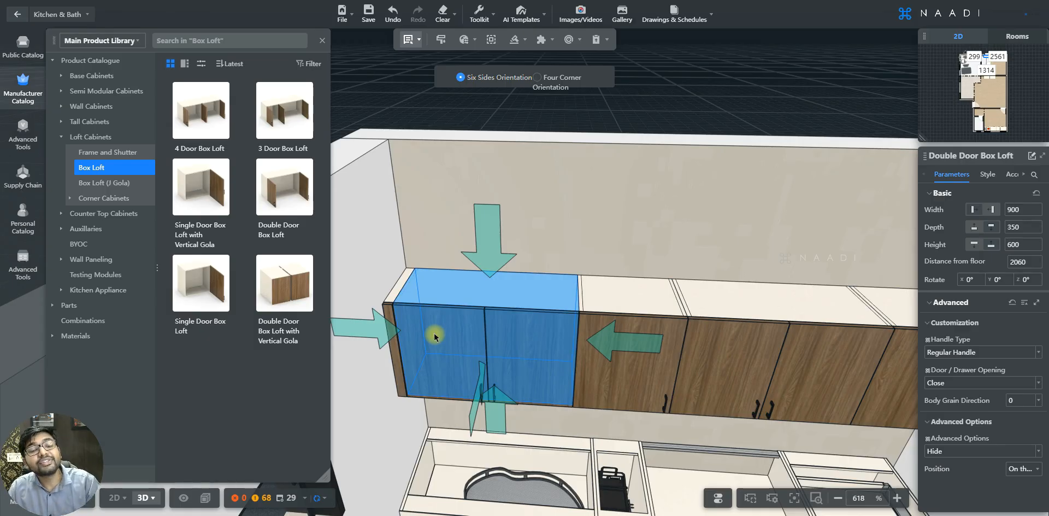
click(481, 247)
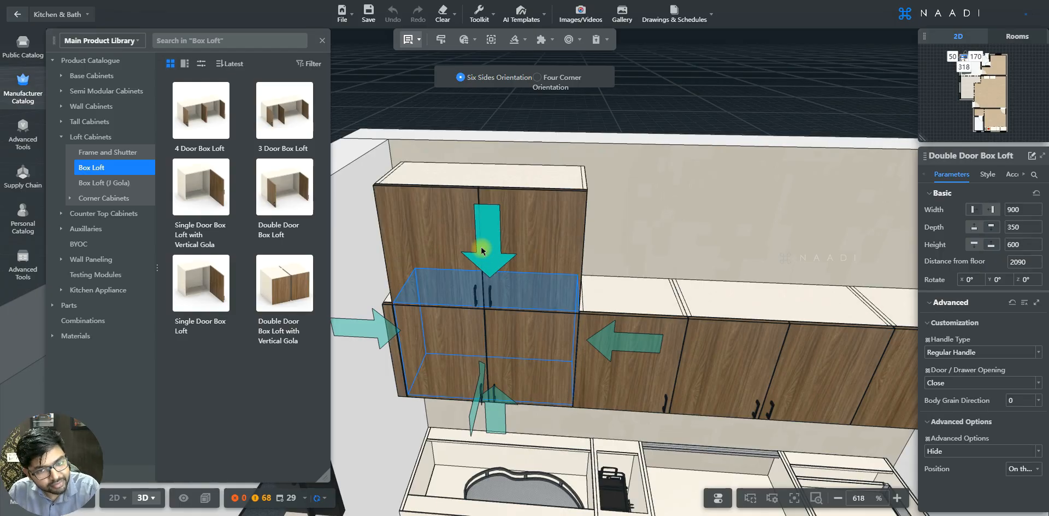
key(Escape)
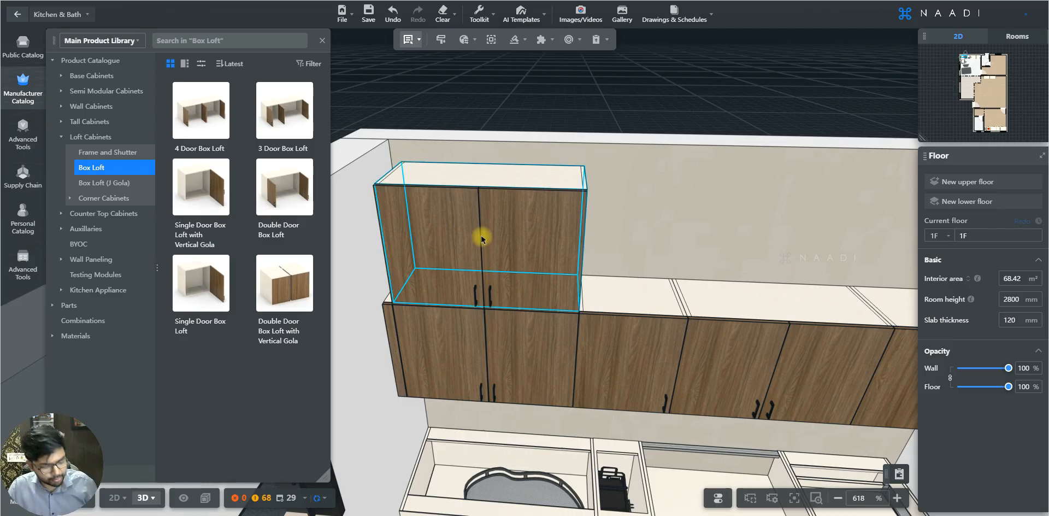
Step: Place a Single Door Box Loft flush beside the double door box loft, on top of the single door wall cabinet
key(Right)
key(Right)
key(Right)
key(Left)
key(Left)
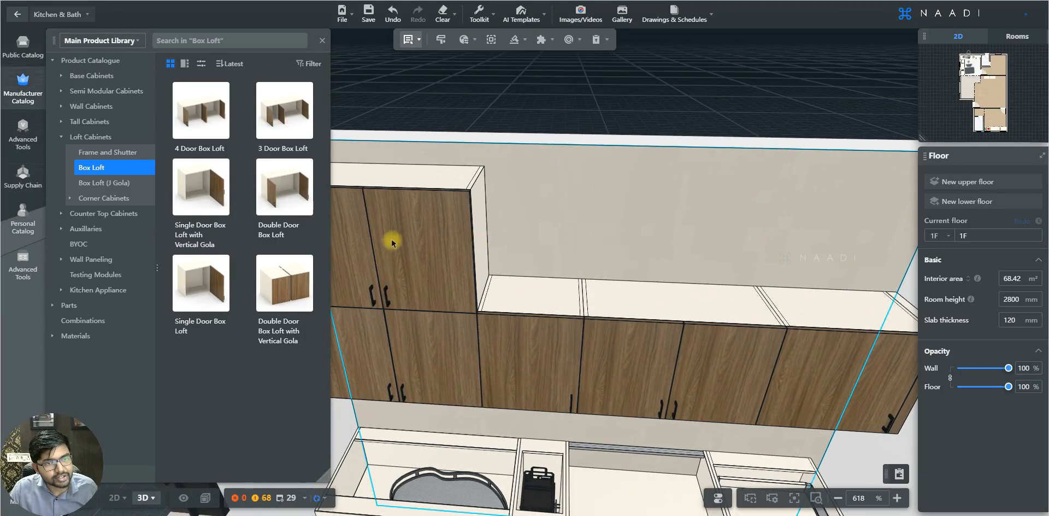
click(200, 282)
click(453, 181)
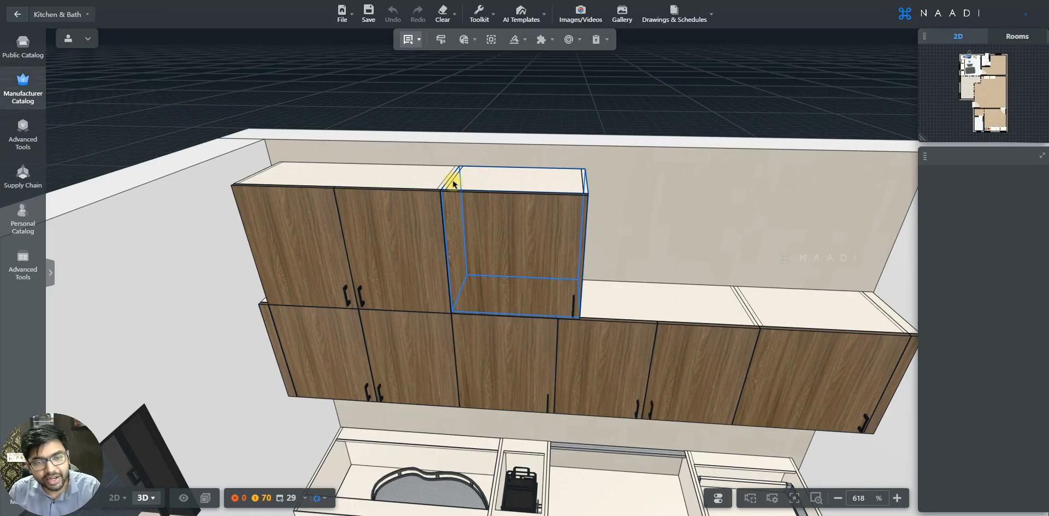
Step: Reduce the single door box loft's width to 500 mm to align it with the single door wall cabinet below
click(452, 184)
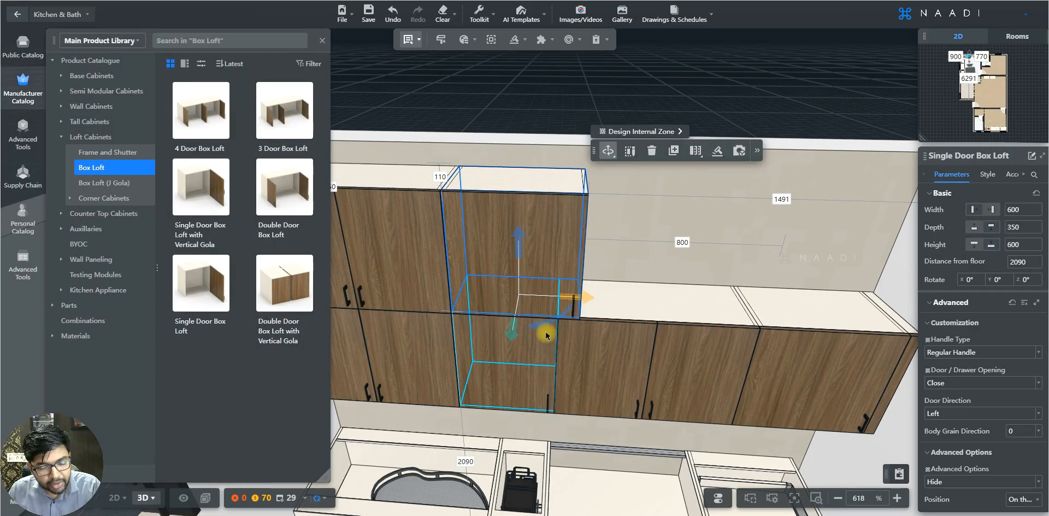
click(550, 255)
click(541, 246)
click(526, 226)
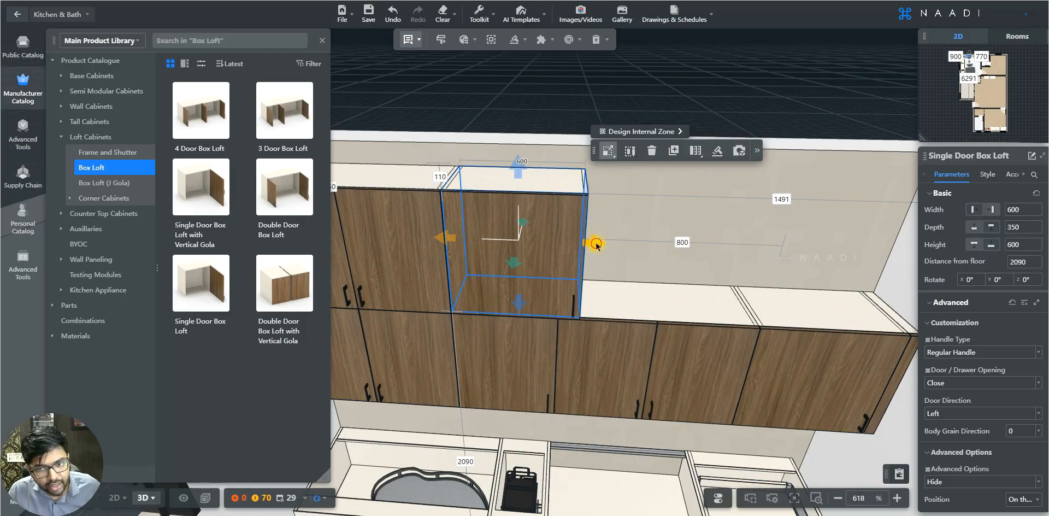
drag(587, 241, 599, 242)
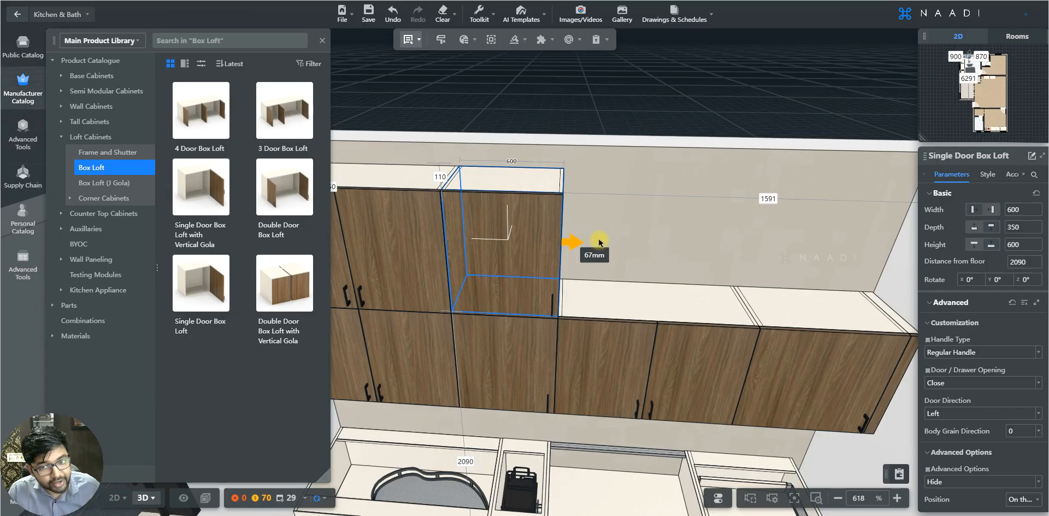
mouse_move(605, 242)
mouse_down()
mouse_move(749, 241)
mouse_move(599, 237)
mouse_up()
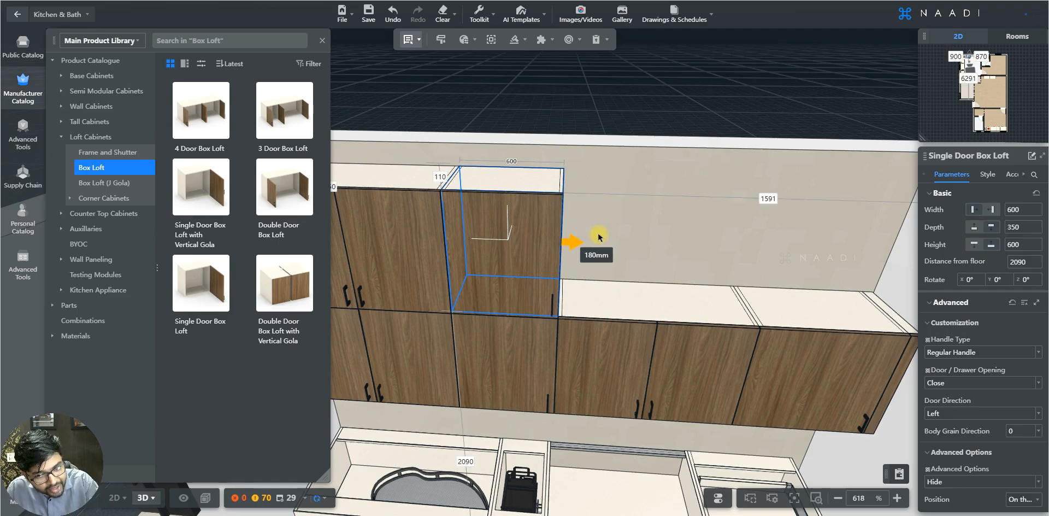
mouse_move(599, 236)
mouse_down()
mouse_move(849, 235)
mouse_move(583, 244)
mouse_up()
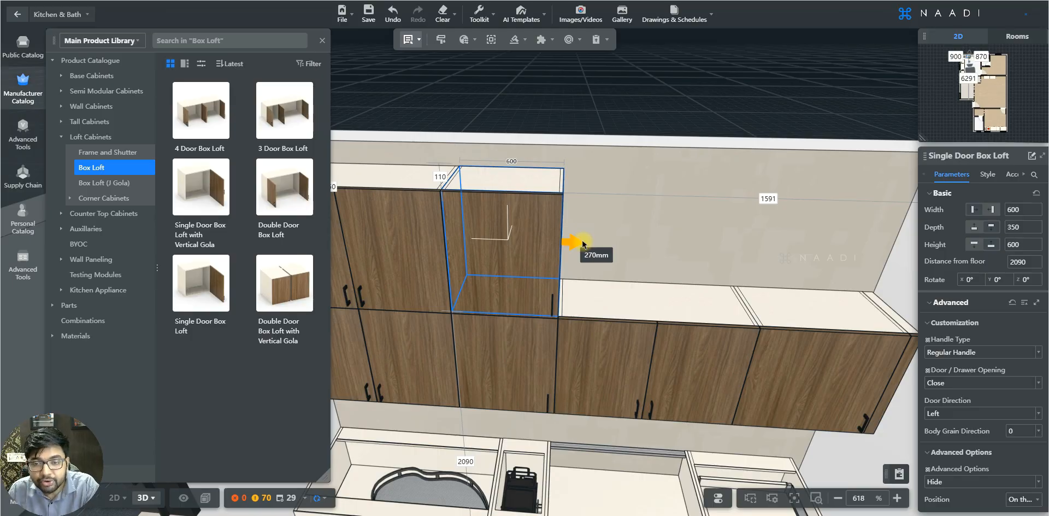
drag(583, 244, 583, 244)
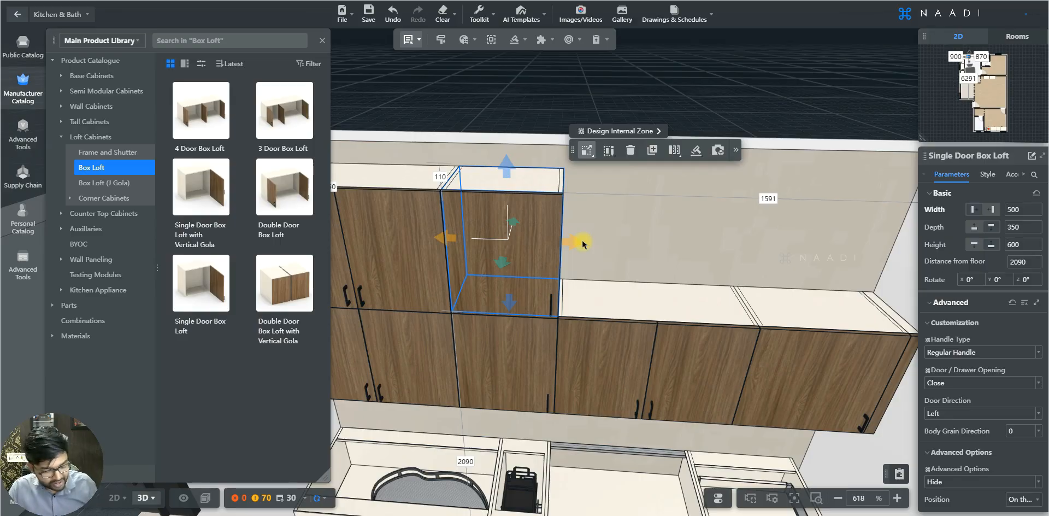
Step: Place a Double Door Box Loft beside the single door box loft and reduce its width to 900 mm to match the cabinet below
right_drag(572, 248, 491, 255)
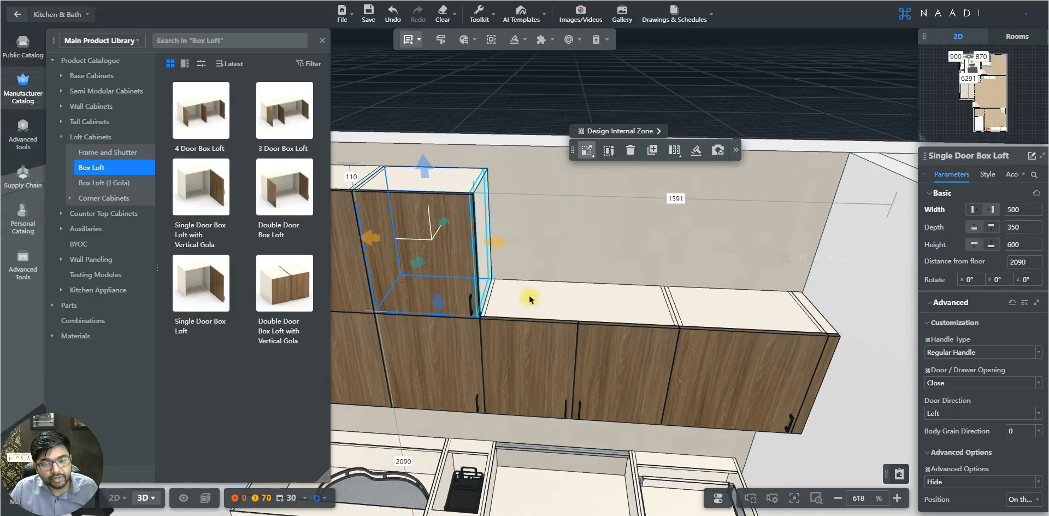
right_drag(486, 349, 477, 351)
scroll(475, 352, up, 1)
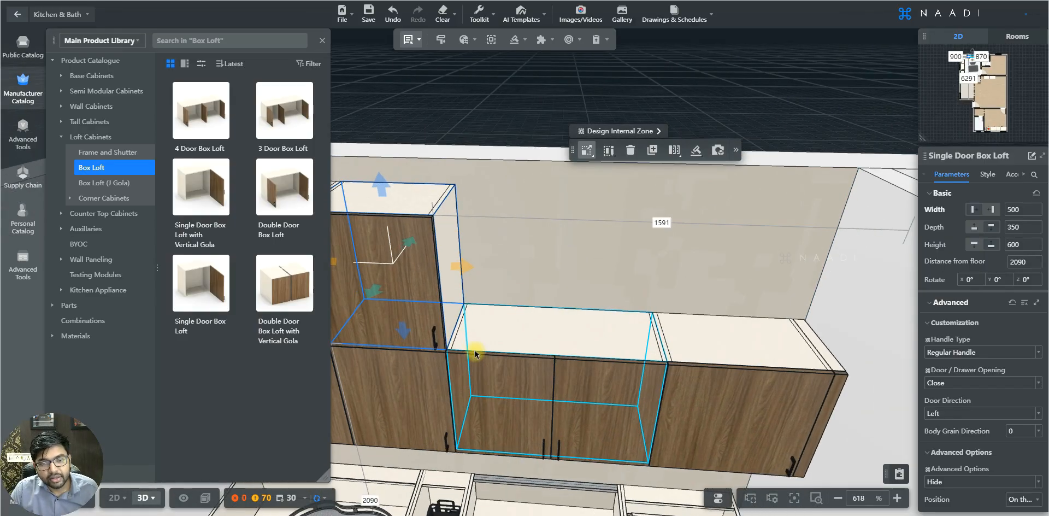
scroll(474, 353, down, 1)
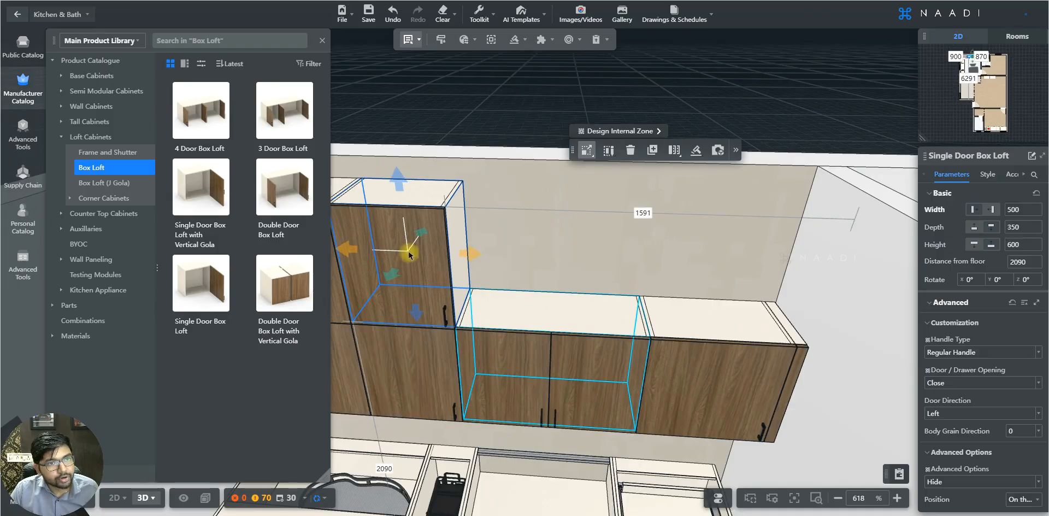
click(460, 221)
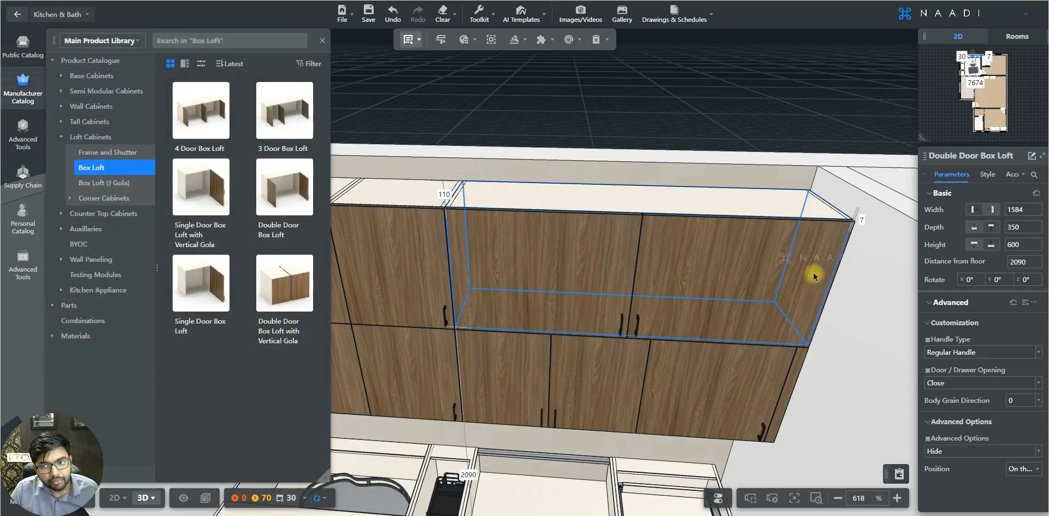
drag(821, 270, 636, 262)
Step: Place a Single Door Box Loft at the end of the loft row and reduce its width to 634 mm, leaving the filler gap
click(202, 286)
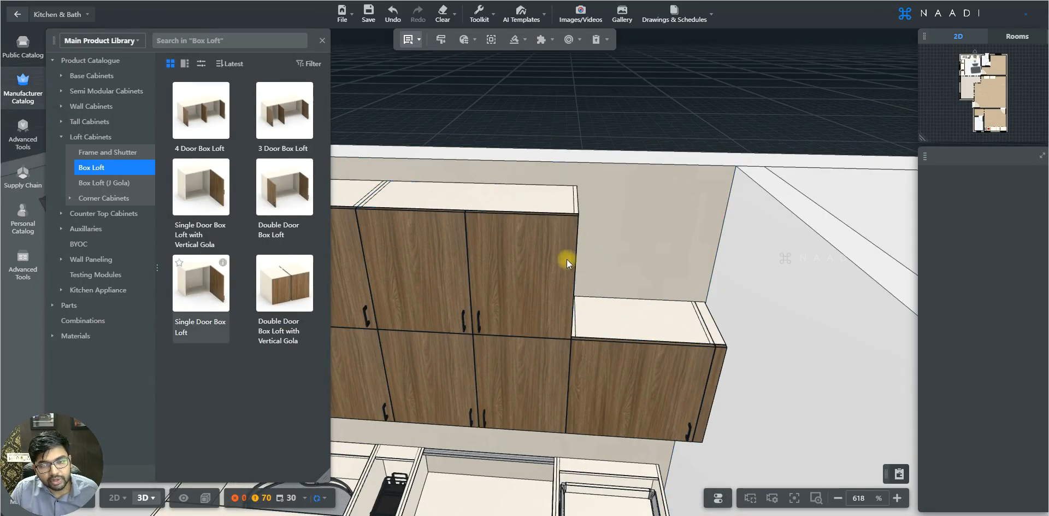
click(575, 213)
click(719, 253)
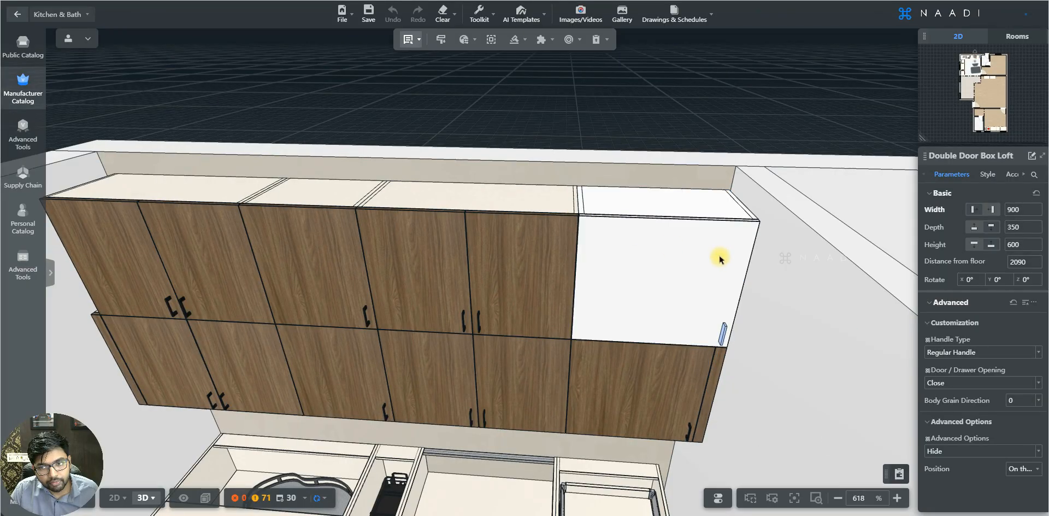
drag(736, 271, 719, 269)
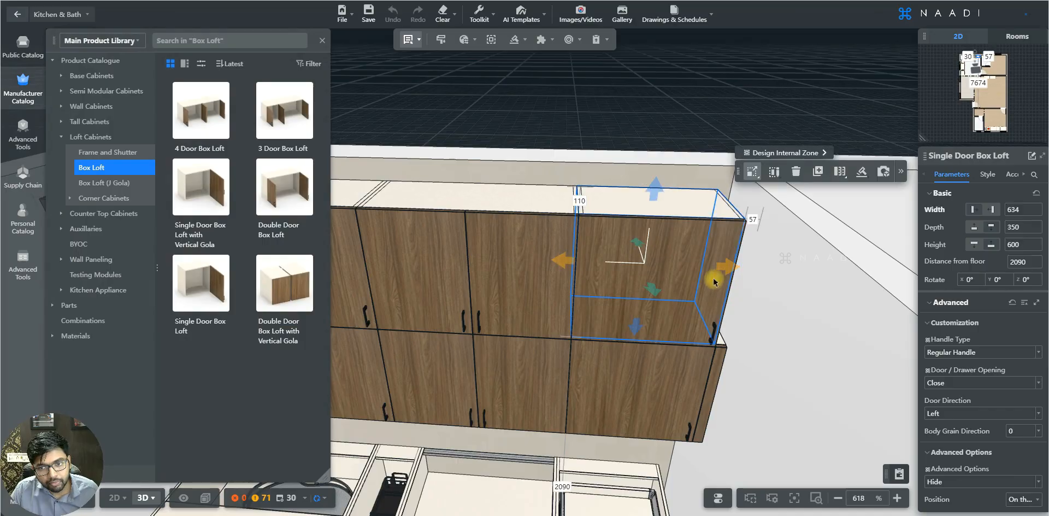
Step: Open the Loft Fillers category under the auxiliary fillers in the catalogue
right_drag(792, 382, 736, 338)
scroll(736, 338, down, 5)
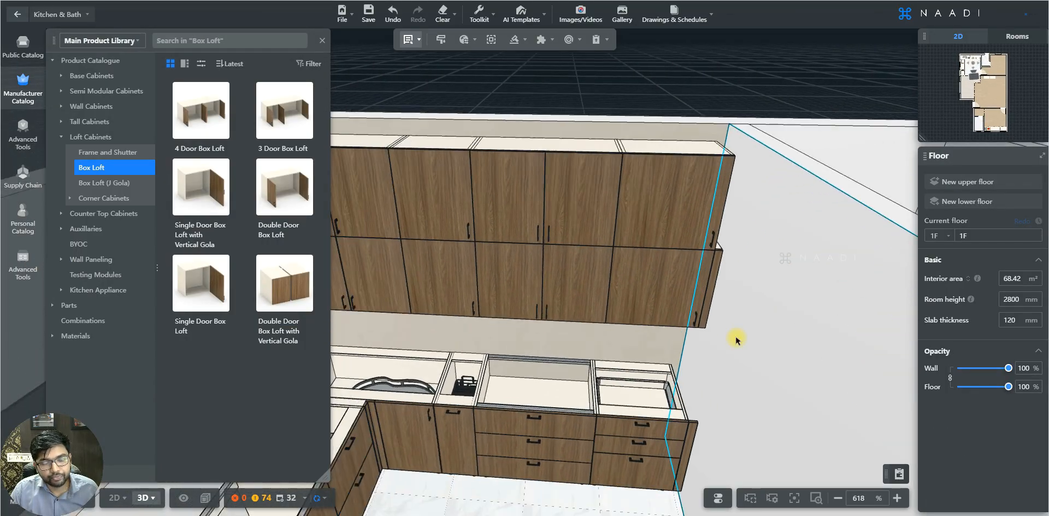
scroll(736, 338, down, 4)
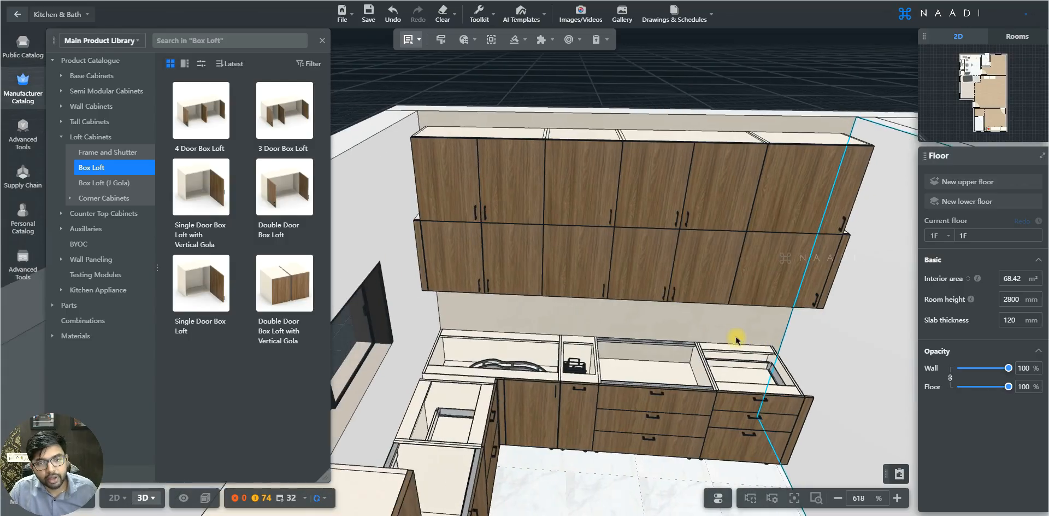
scroll(736, 338, up, 5)
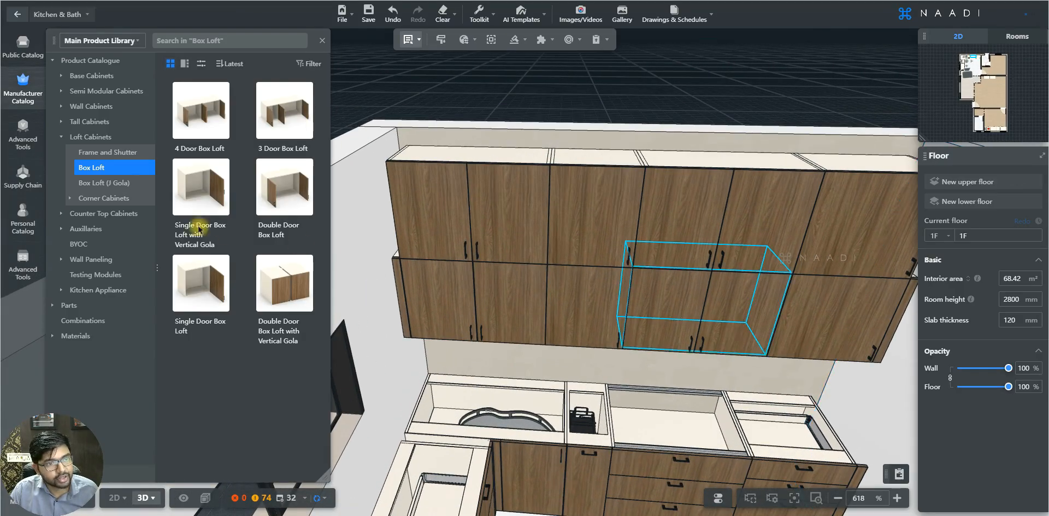
click(101, 232)
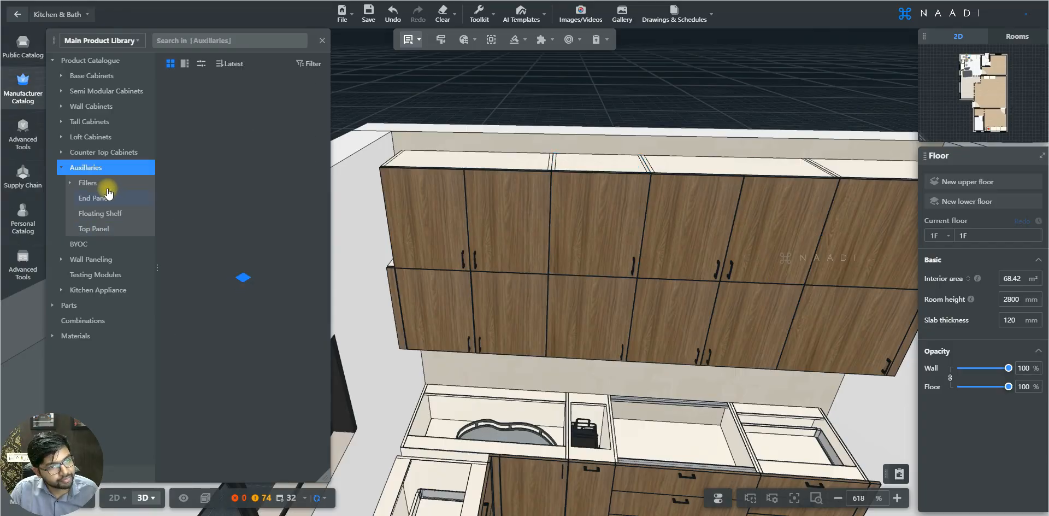
click(105, 185)
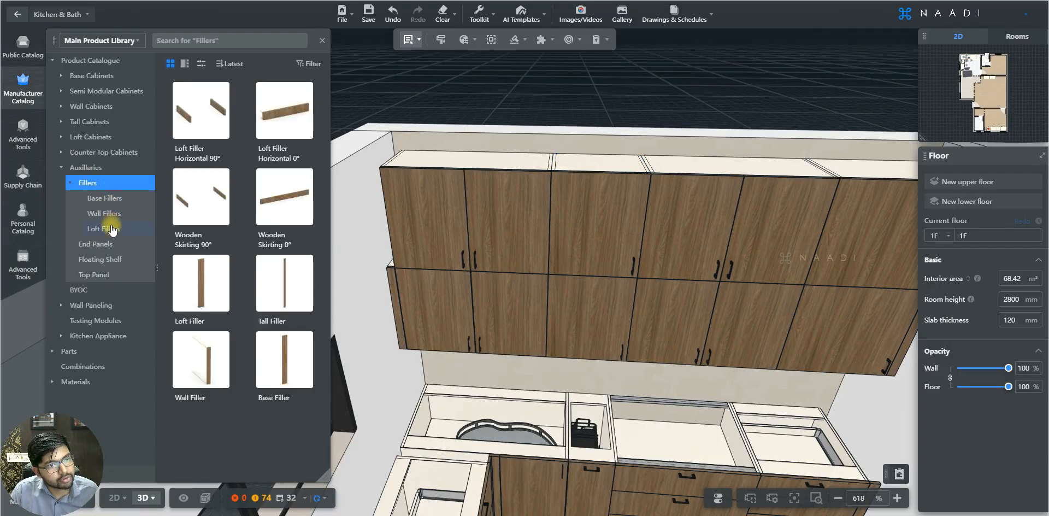
click(112, 229)
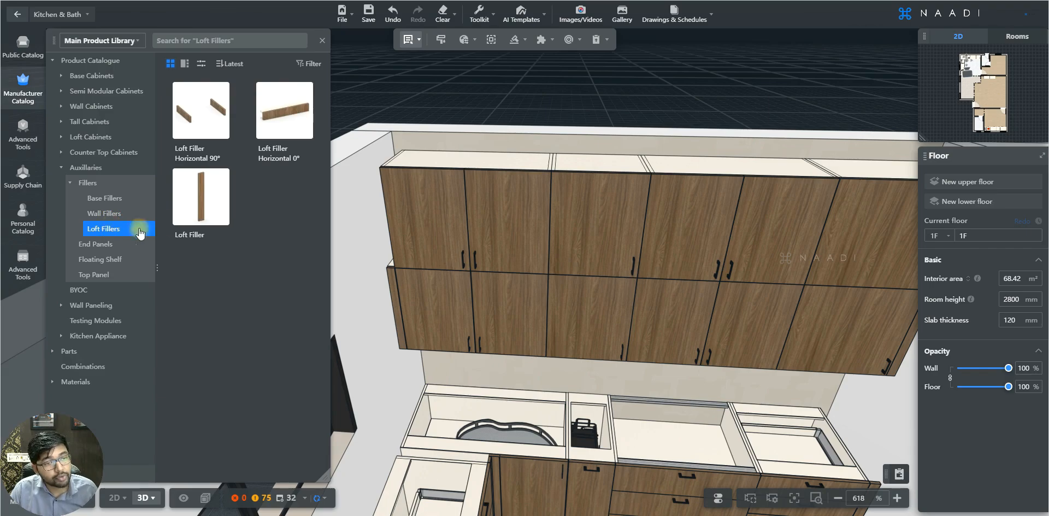
click(260, 133)
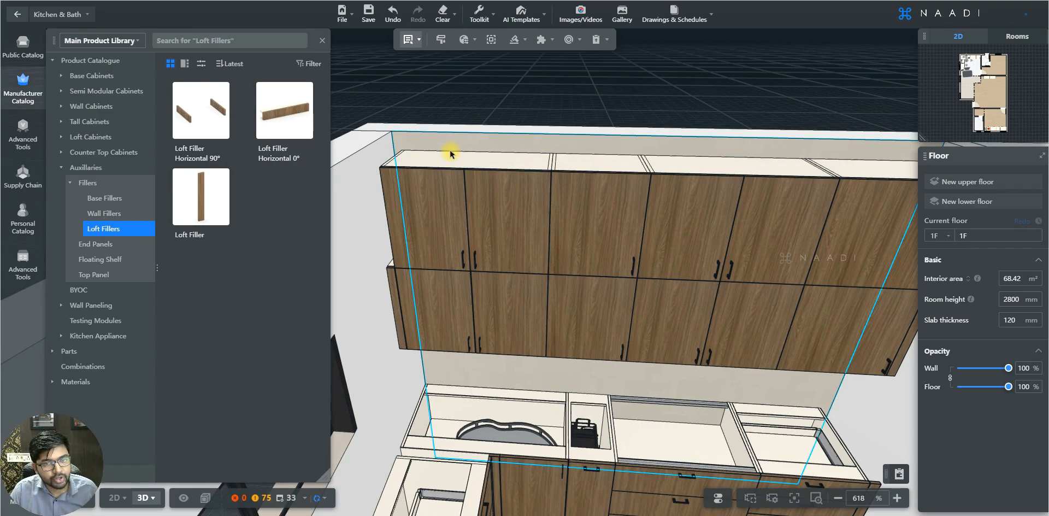
Step: Try to place a vertical Loft Filler in the gap between the first double door box loft and the side wall
key(w)
key(a)
key(w)
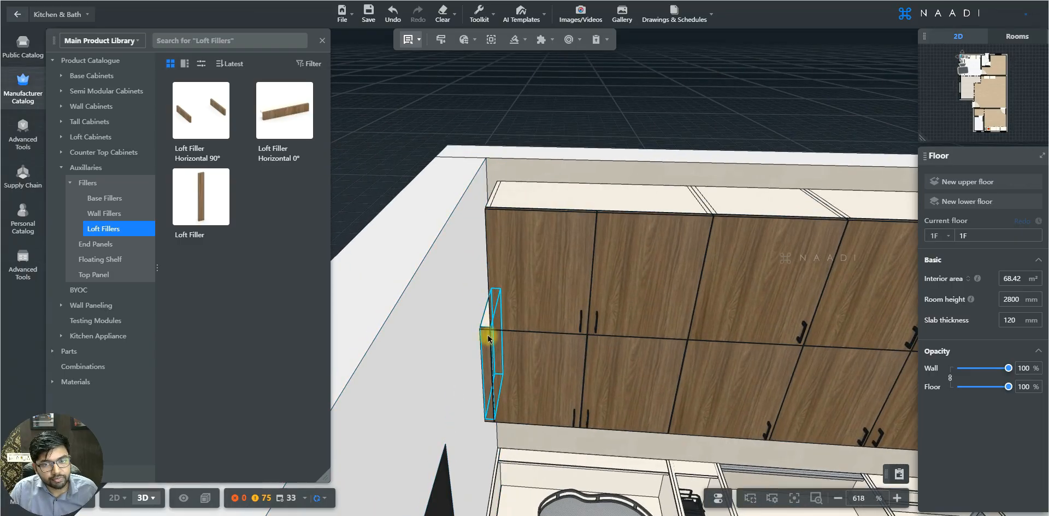
click(198, 206)
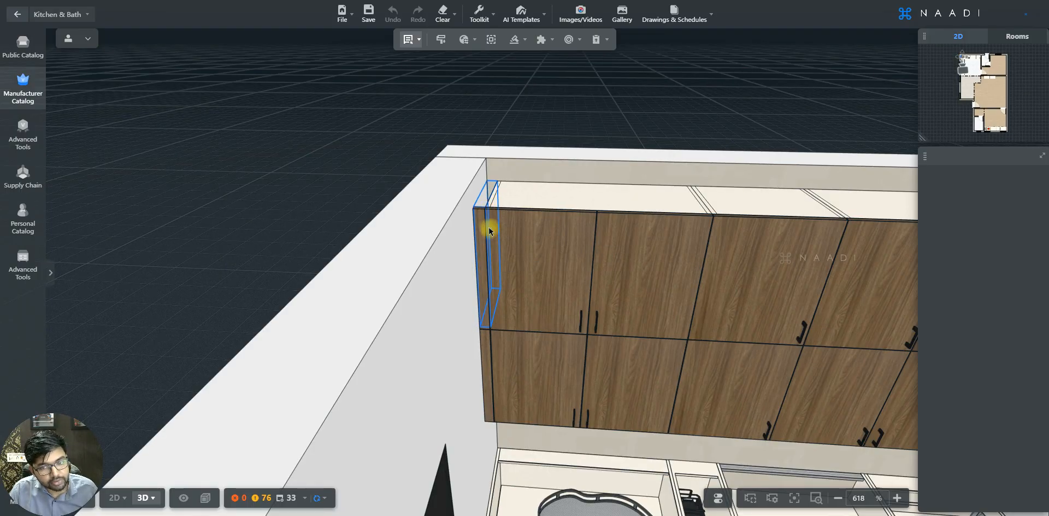
click(486, 213)
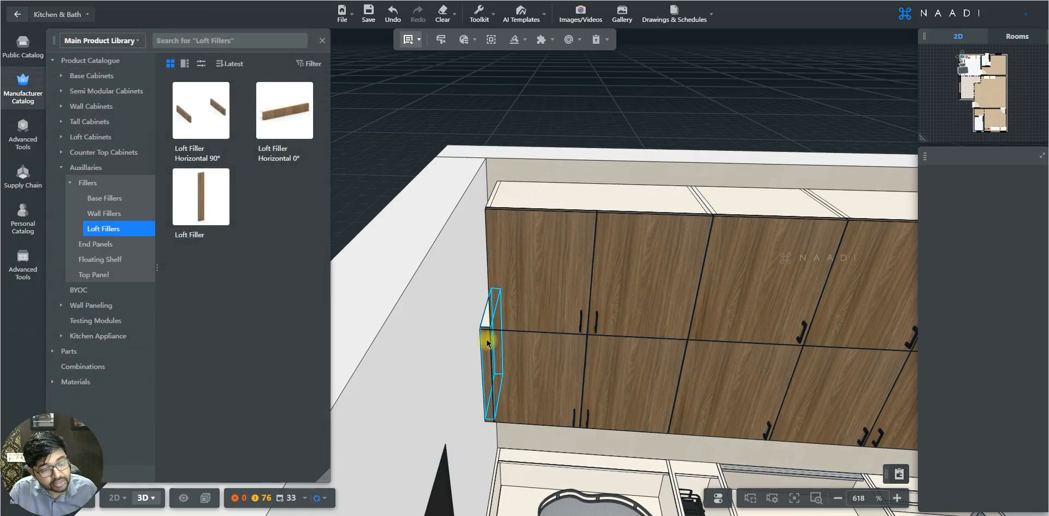
Step: Extend the wall fillers at both ends of the wall cabinets upward by 600 mm to the top of the loft cabinets
click(487, 342)
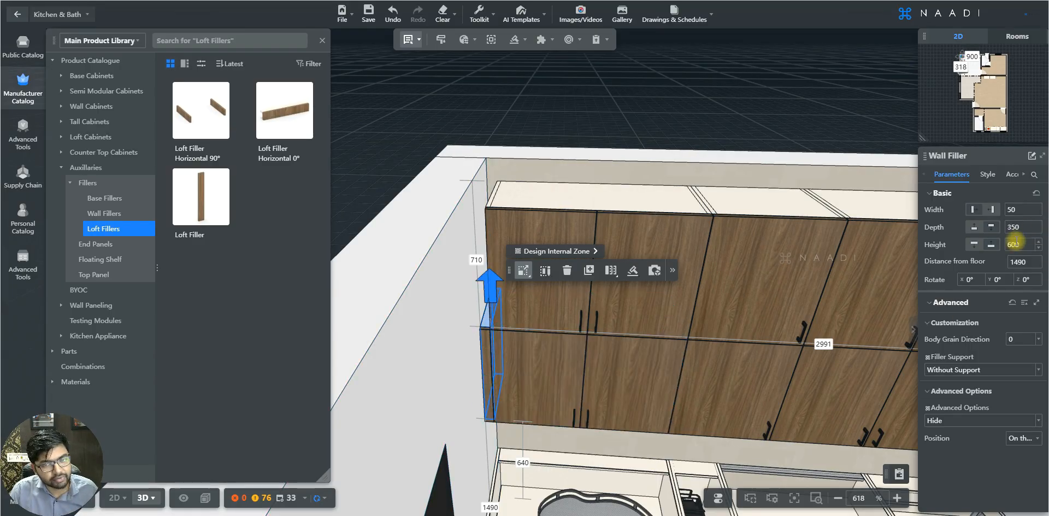
drag(476, 319, 473, 159)
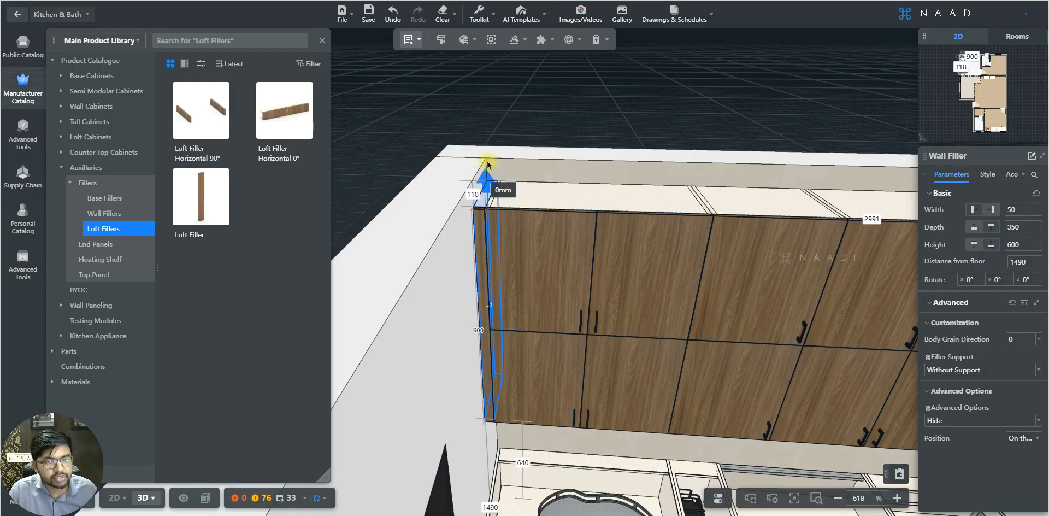
key(d)
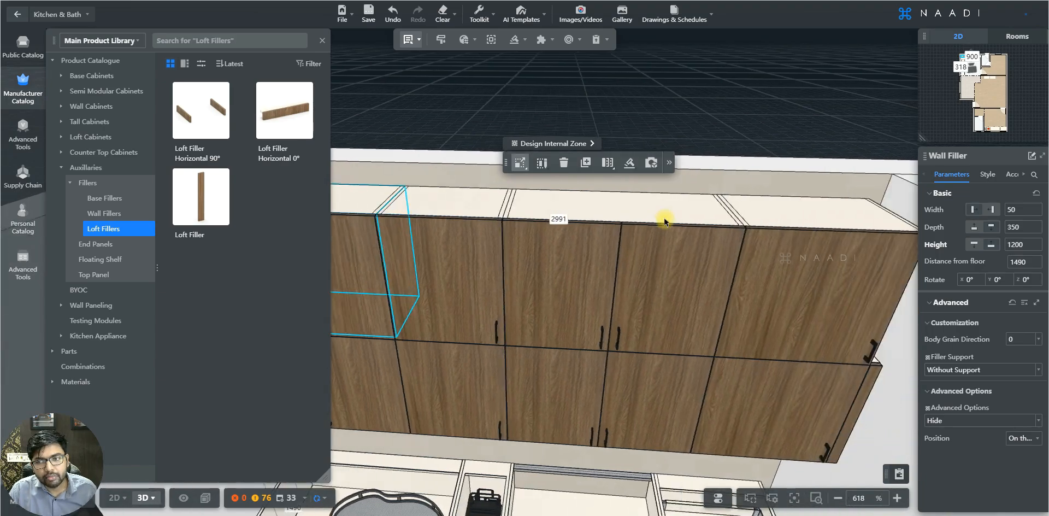
click(705, 373)
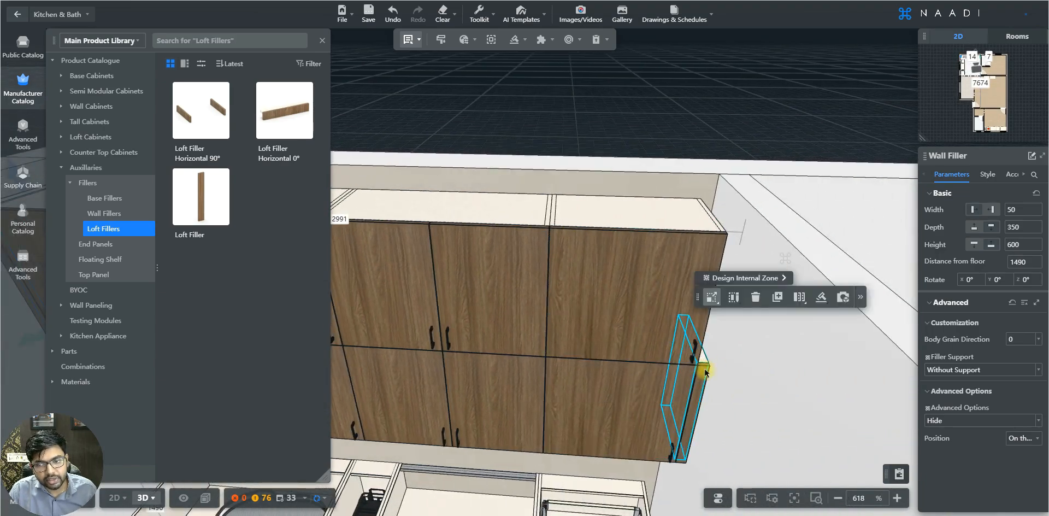
drag(693, 328, 718, 186)
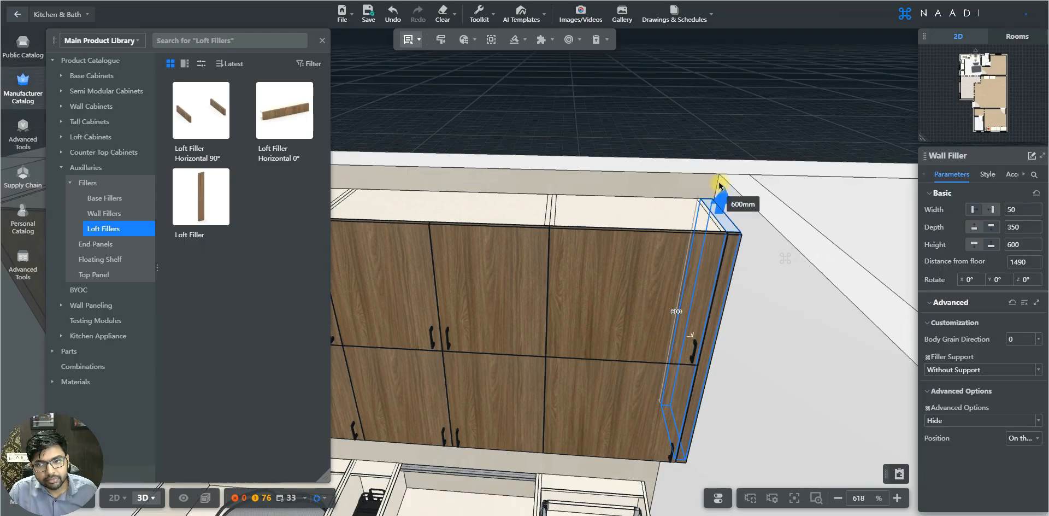
click(753, 407)
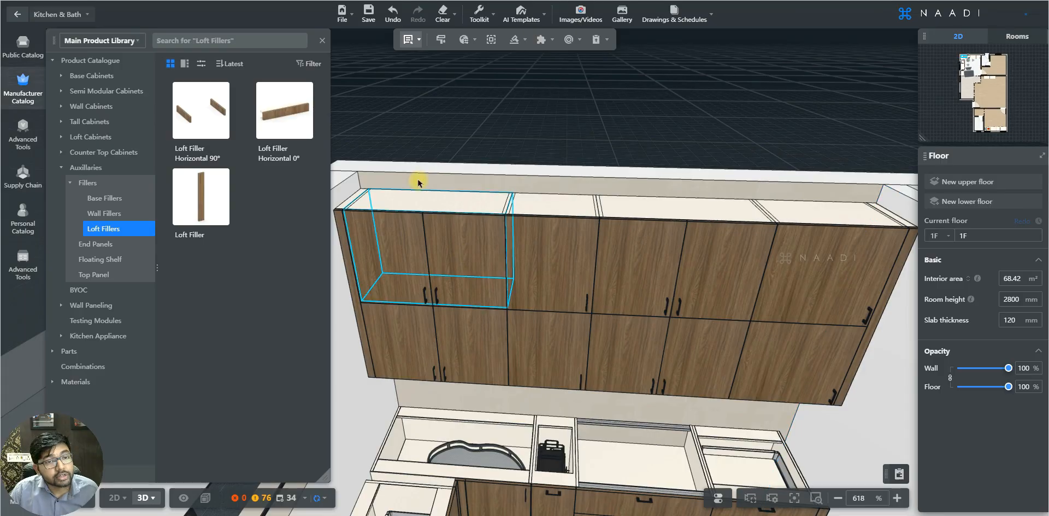
Step: Place a Loft Filler Horizontal 0° on the wall beside the door in the adjoining room
click(283, 122)
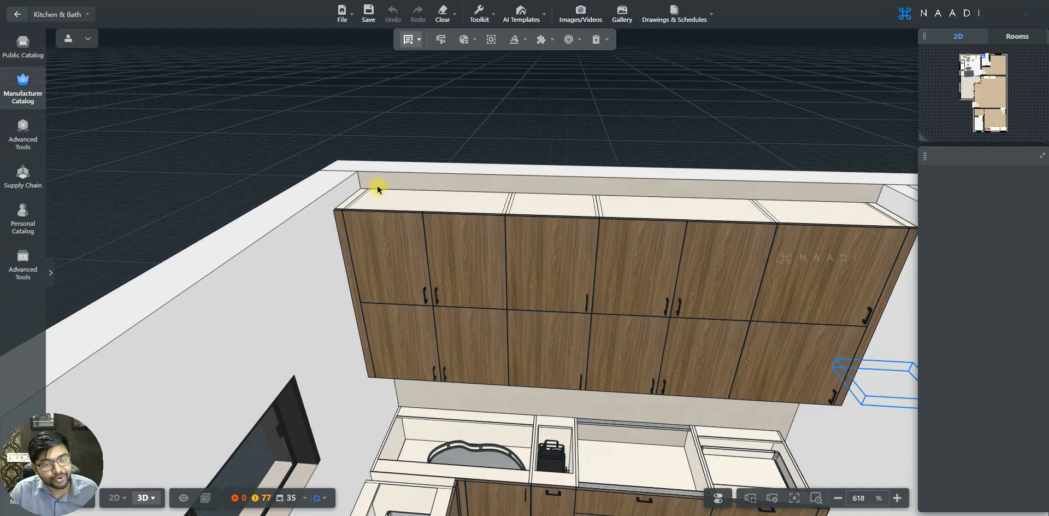
key(d)
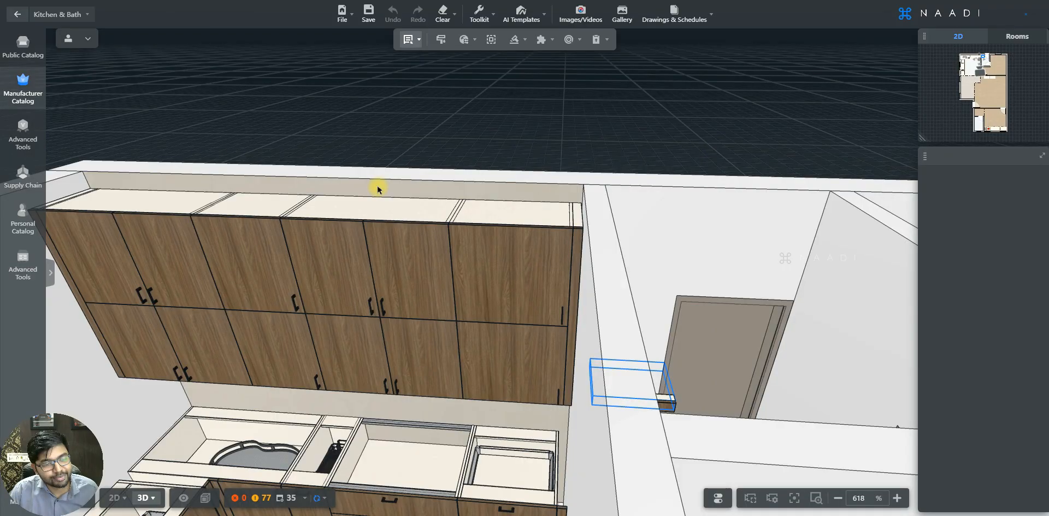
key(d)
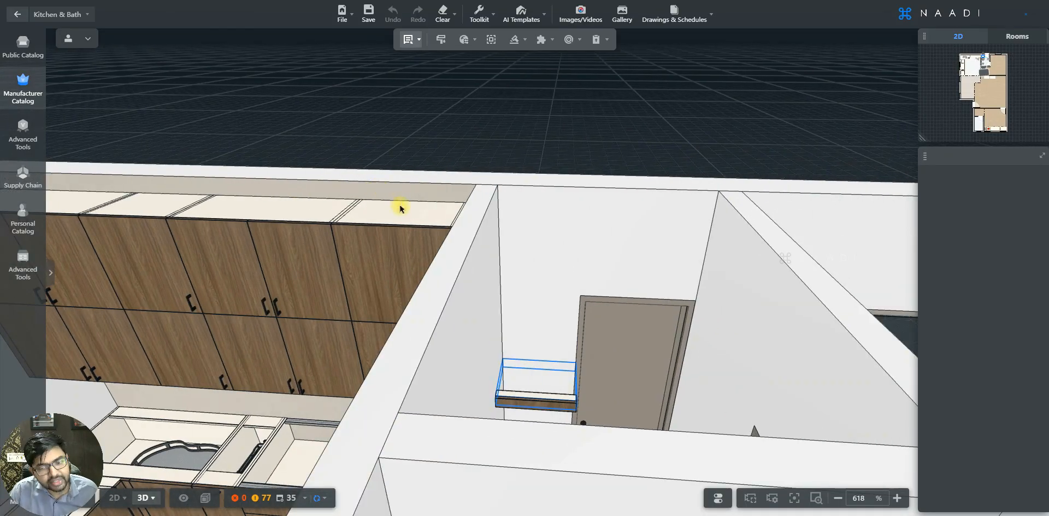
click(518, 259)
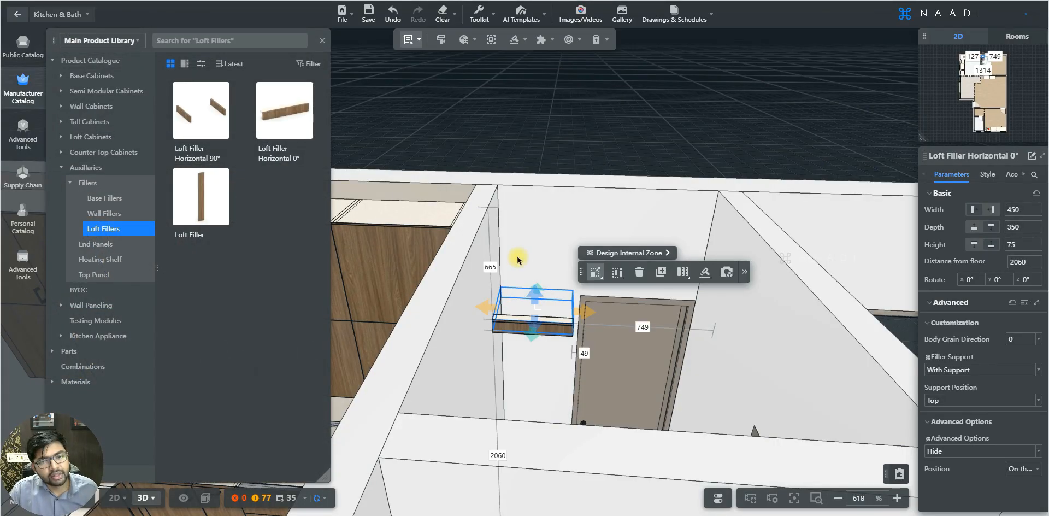
Step: Align the Loft Filler Horizontal 0° onto the top of the end filler beside the side wall, 2690 mm above the floor
key(a)
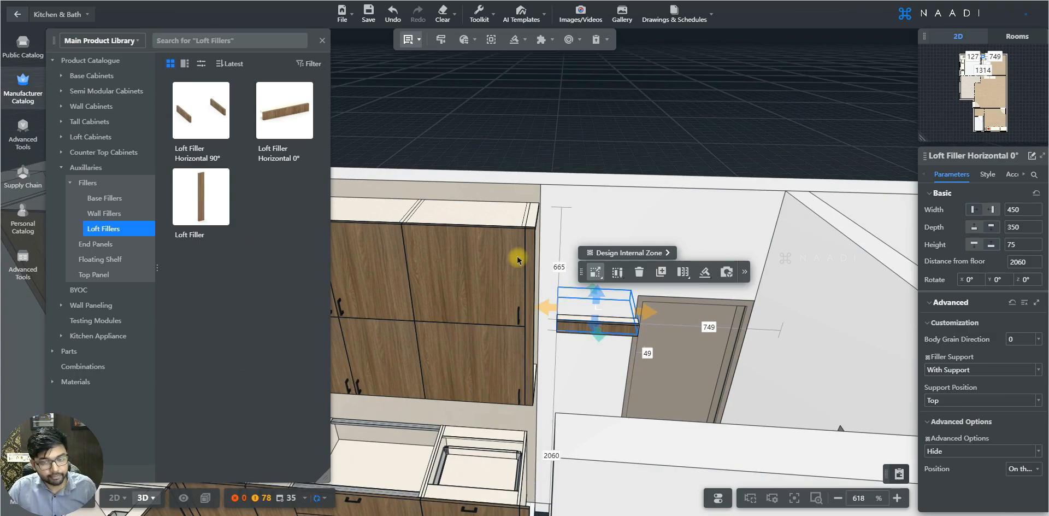
key(f)
key(a)
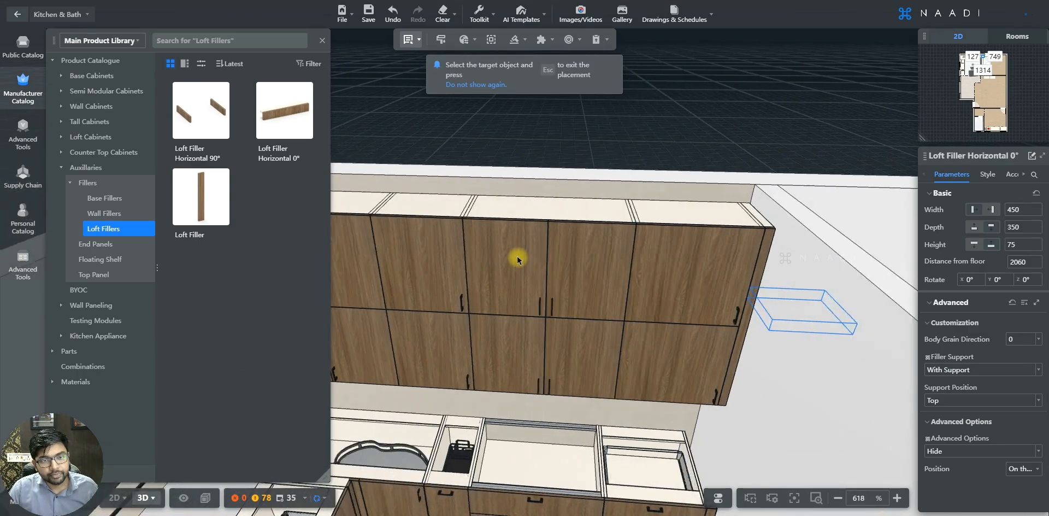
key(a)
key(w)
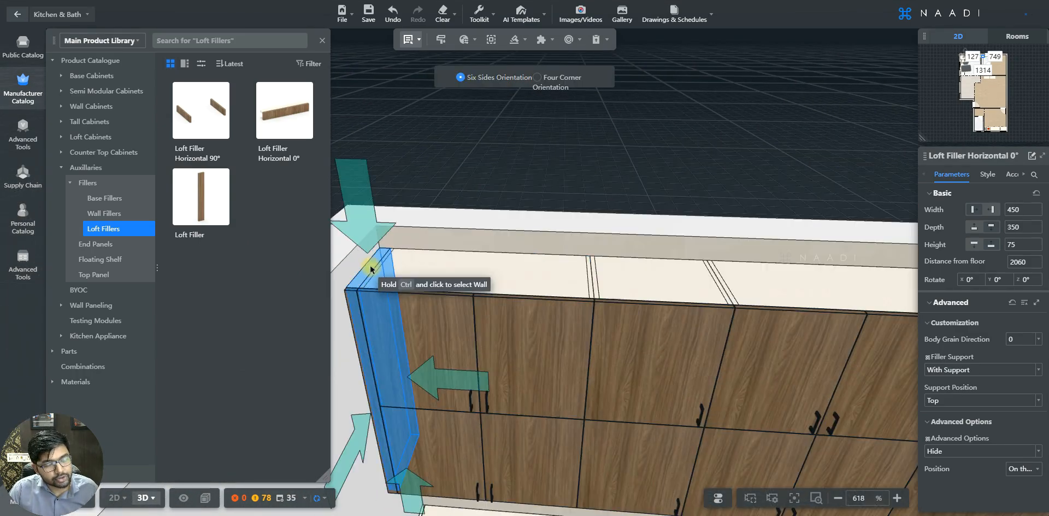
click(366, 237)
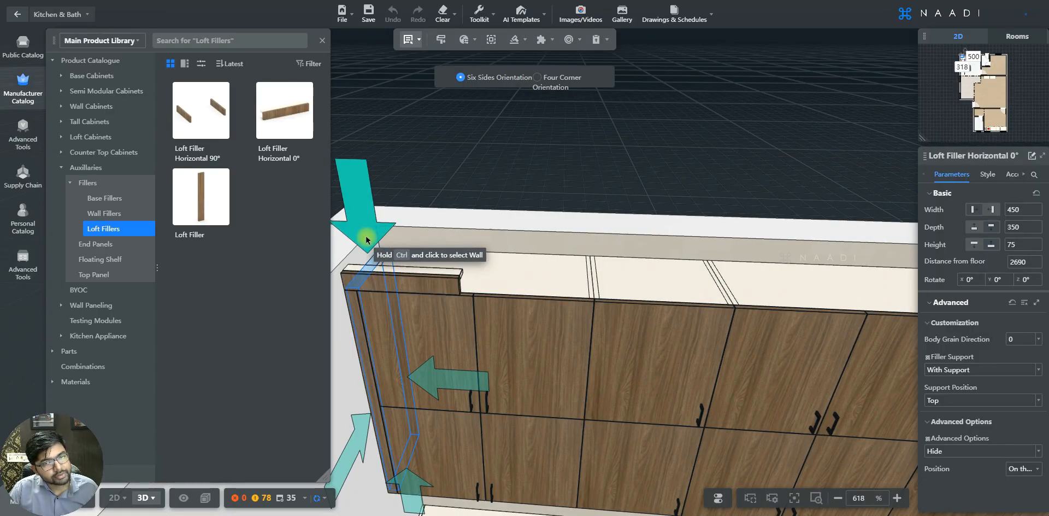
click(435, 289)
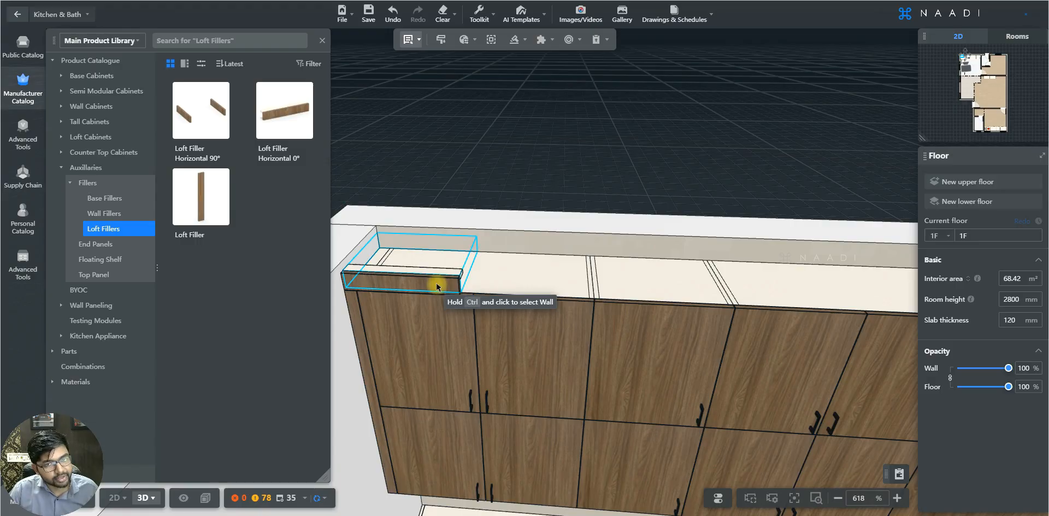
Step: Stretch the horizontal loft filler along the whole loft cabinet row to a width of 3041 mm
click(437, 287)
key(s)
key(d)
key(q)
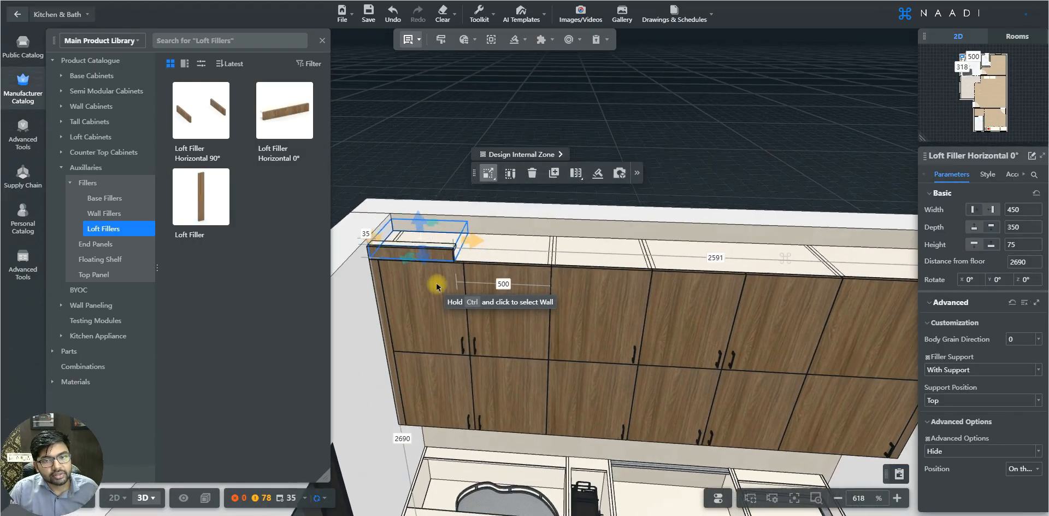
key(d)
key(d)
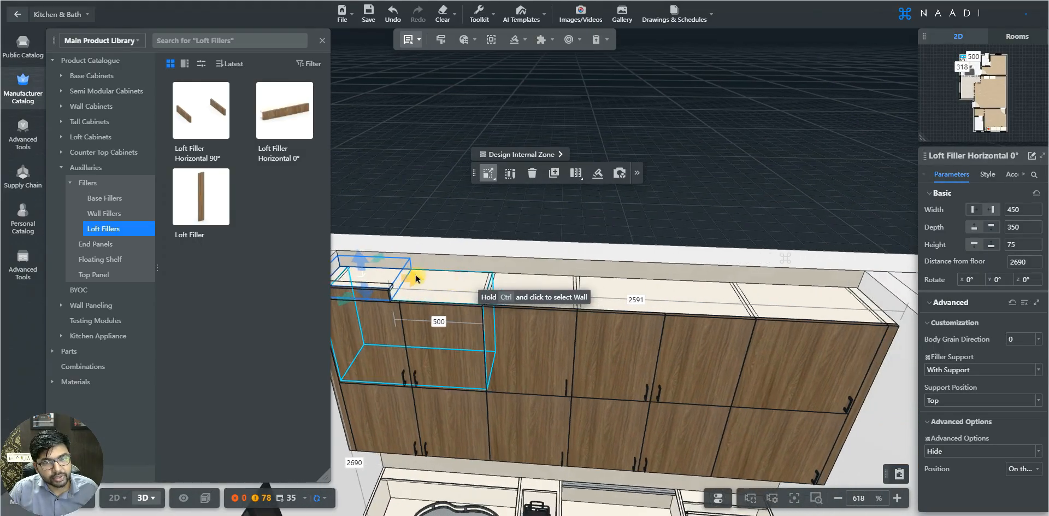
key(s)
drag(421, 262, 864, 266)
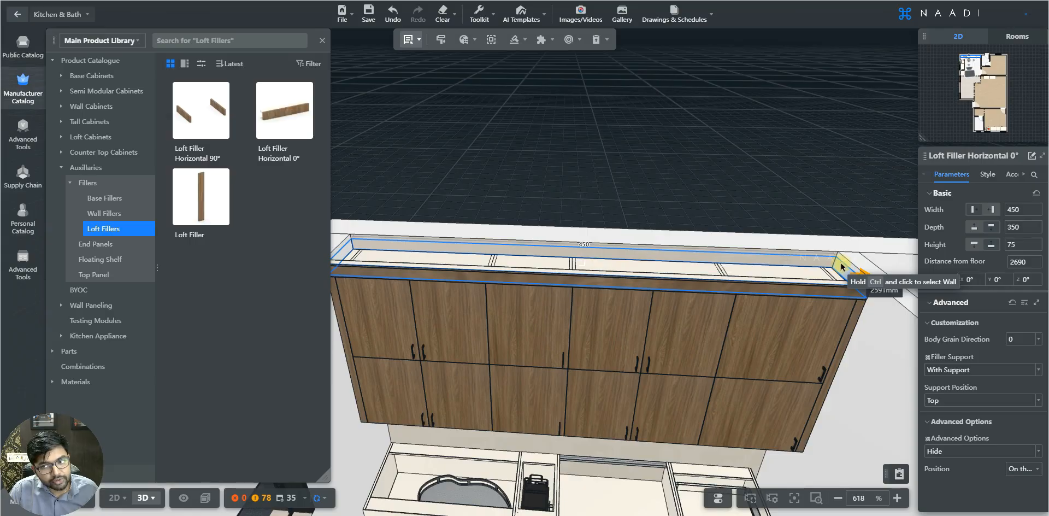
click(840, 266)
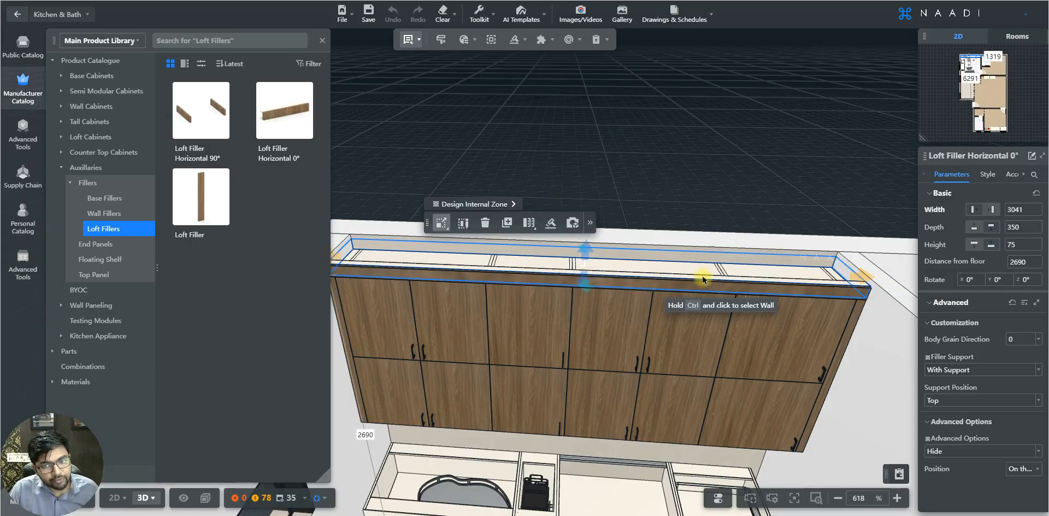
click(659, 287)
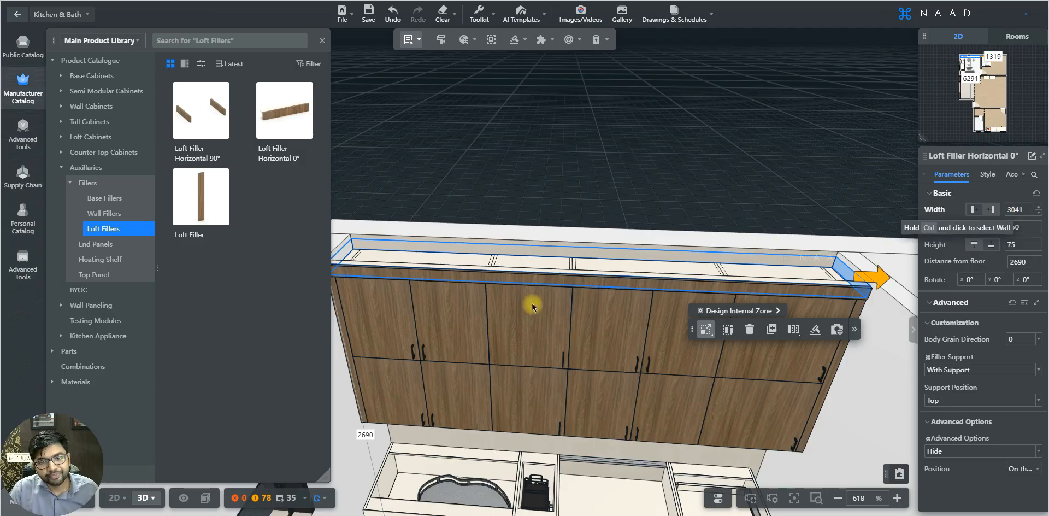
Step: Shorten the horizontal loft filler to 1450 mm wide, ending at the joint in the middle of the loft cabinet row
key(s)
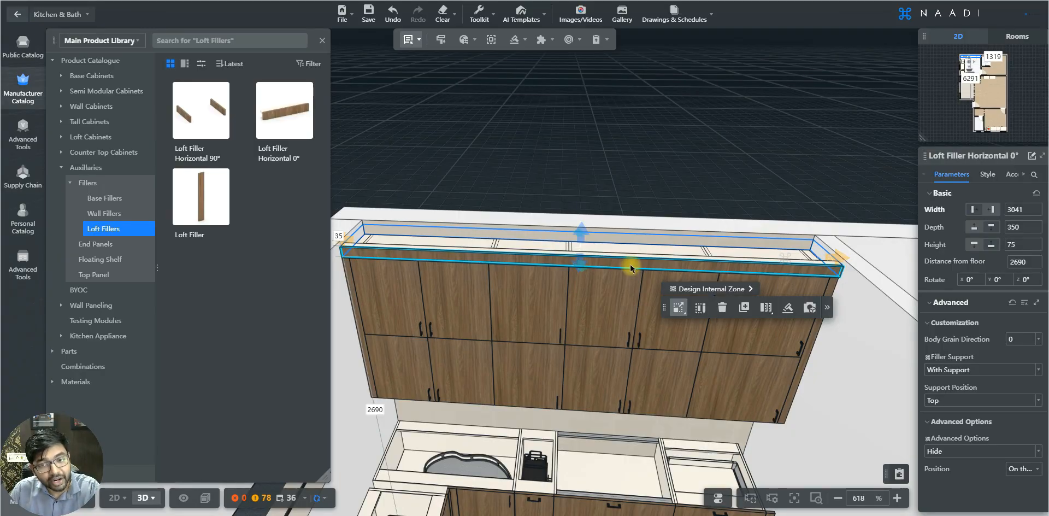
drag(838, 256, 761, 255)
drag(838, 257, 594, 254)
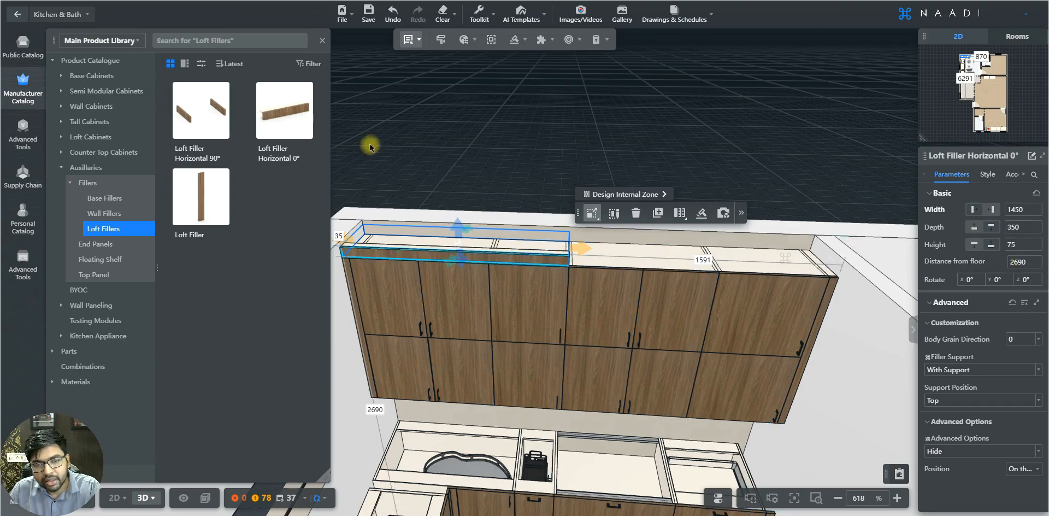
Step: Try to place a second Loft Filler Horizontal 0° from the catalogue at the free end of the first one
click(290, 128)
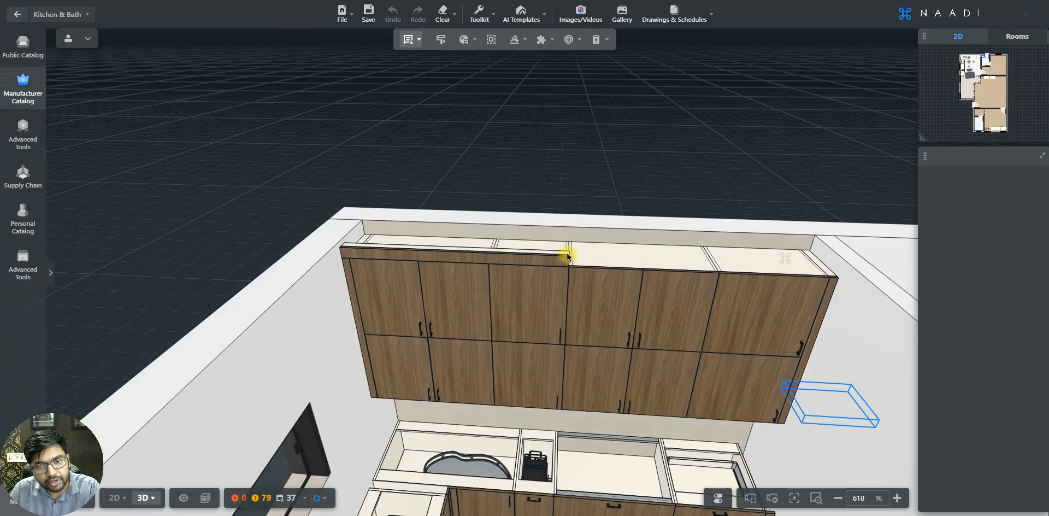
click(568, 254)
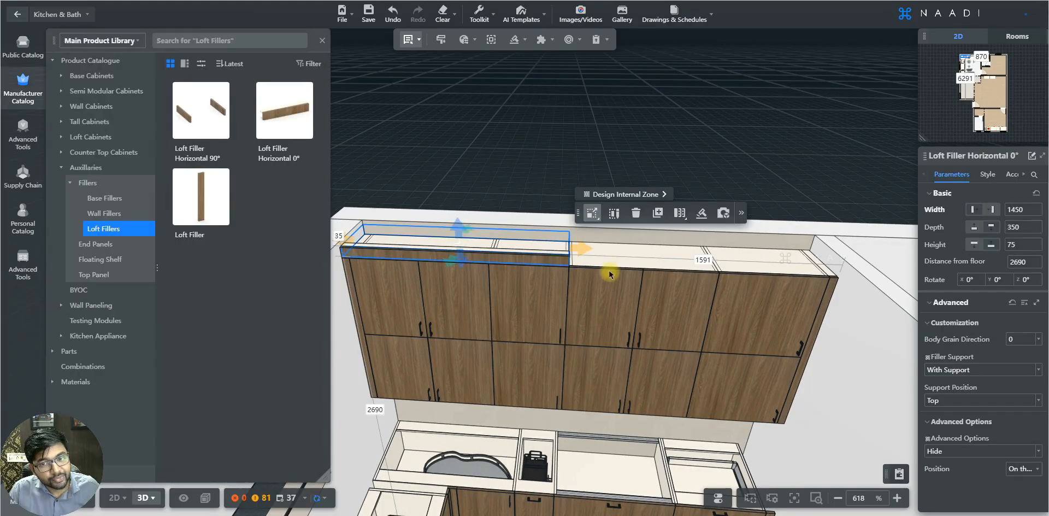
Step: Copy the 1450 mm horizontal loft filler and place the copy directly against its free end above the remaining loft cabinets
click(539, 258)
click(538, 259)
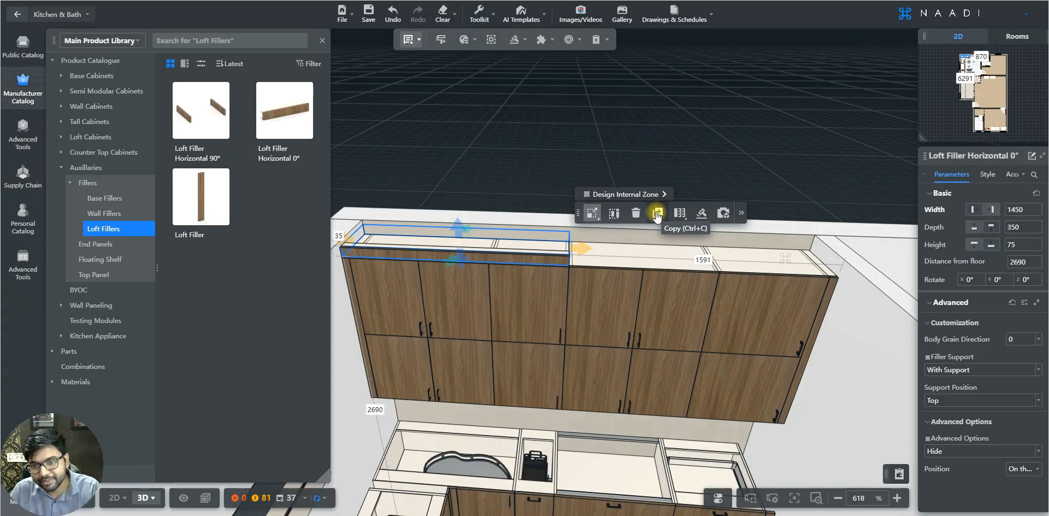
click(554, 257)
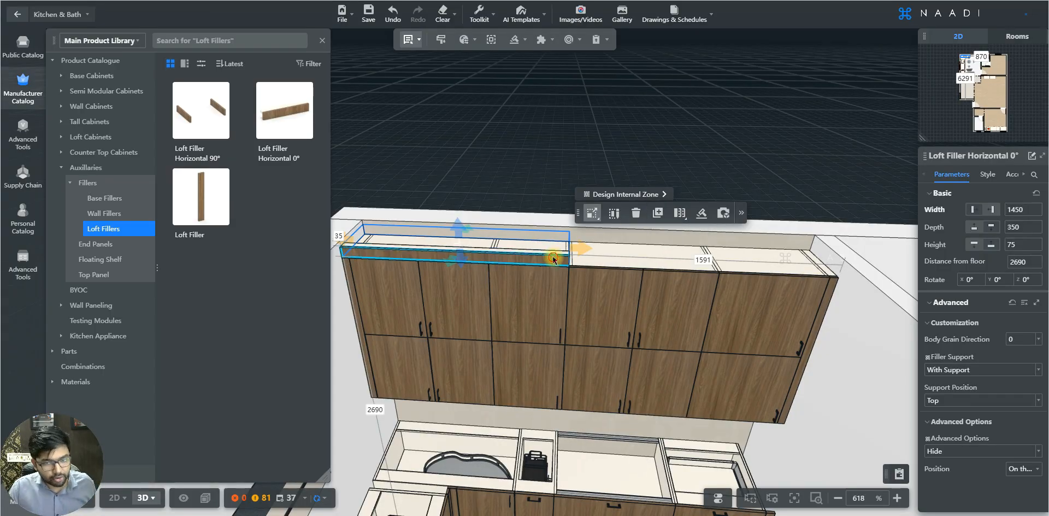
key(ctrl+c)
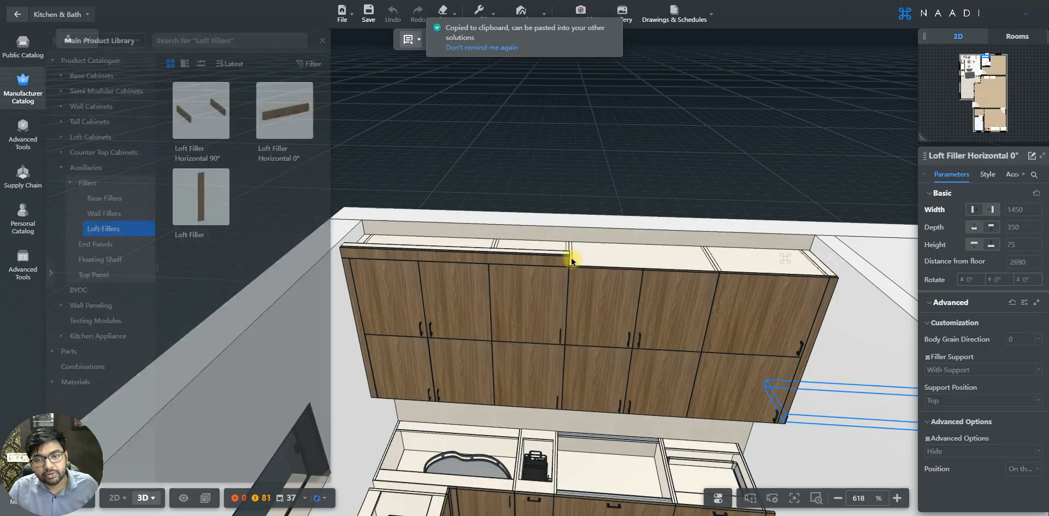
click(570, 259)
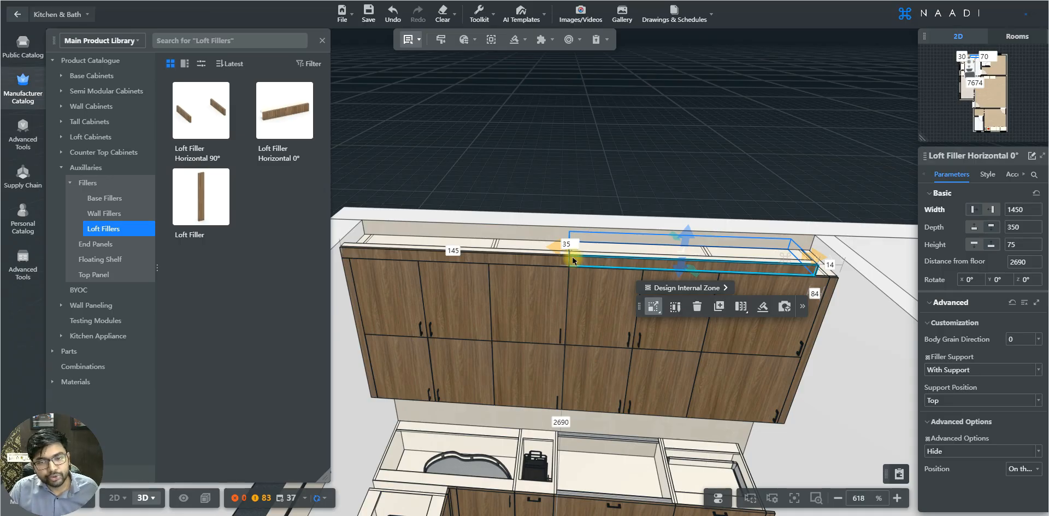
Step: Stretch the copied horizontal filler to about 1585.7 mm wide, toward the outer end of the loft cabinet row
key(d)
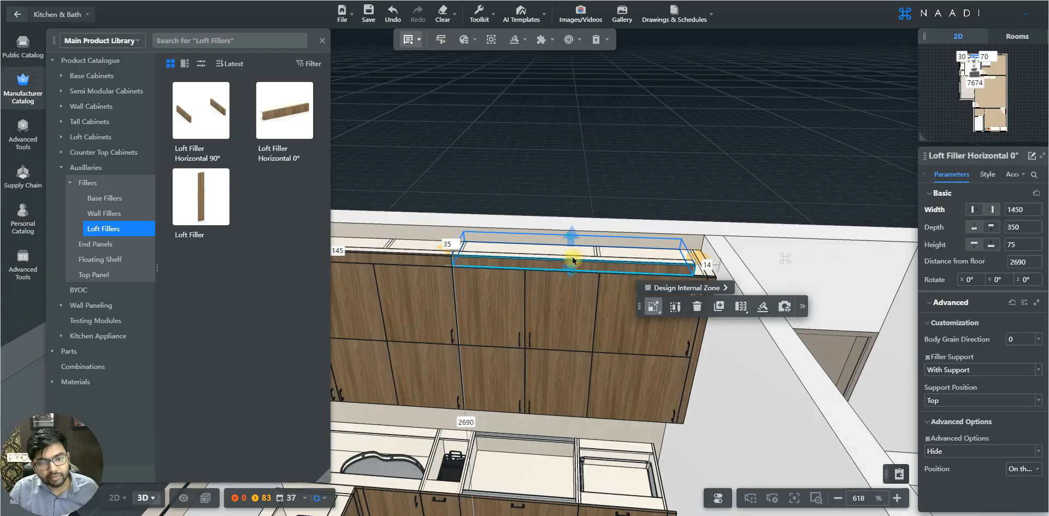
key(w)
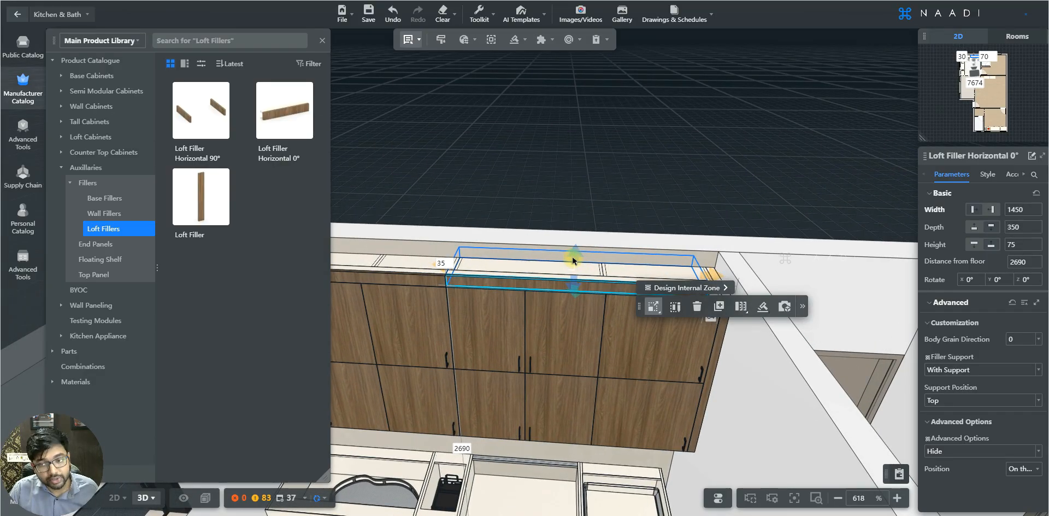
key(s)
drag(693, 249, 717, 249)
key(a)
click(666, 255)
click(634, 250)
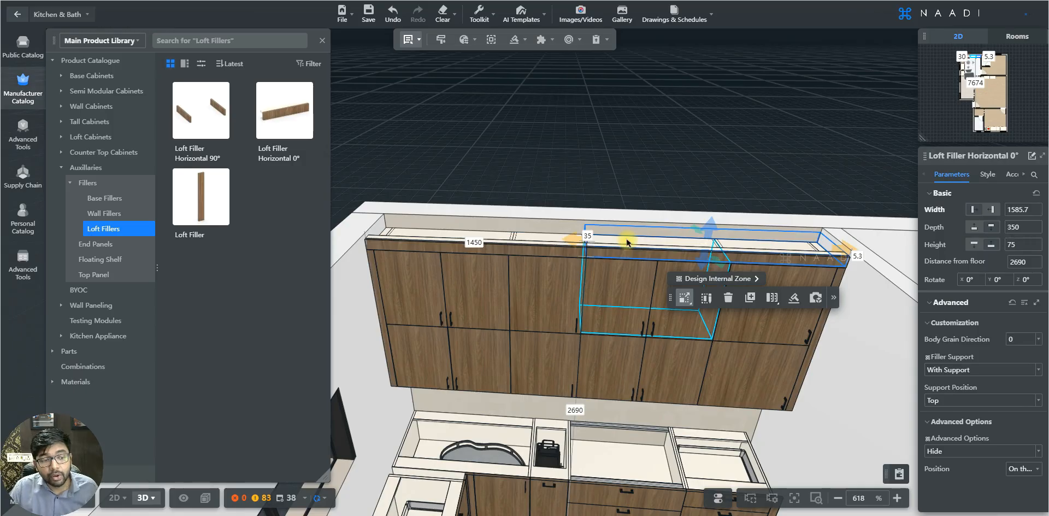
Step: Select both horizontal loft fillers together and set their height to 110 mm
click(1017, 245)
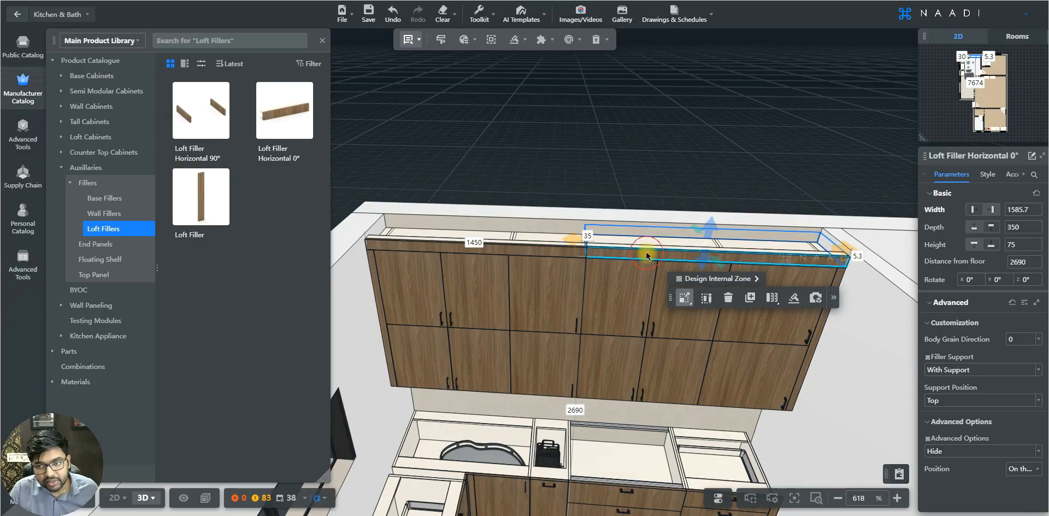
mouse_move(1018, 246)
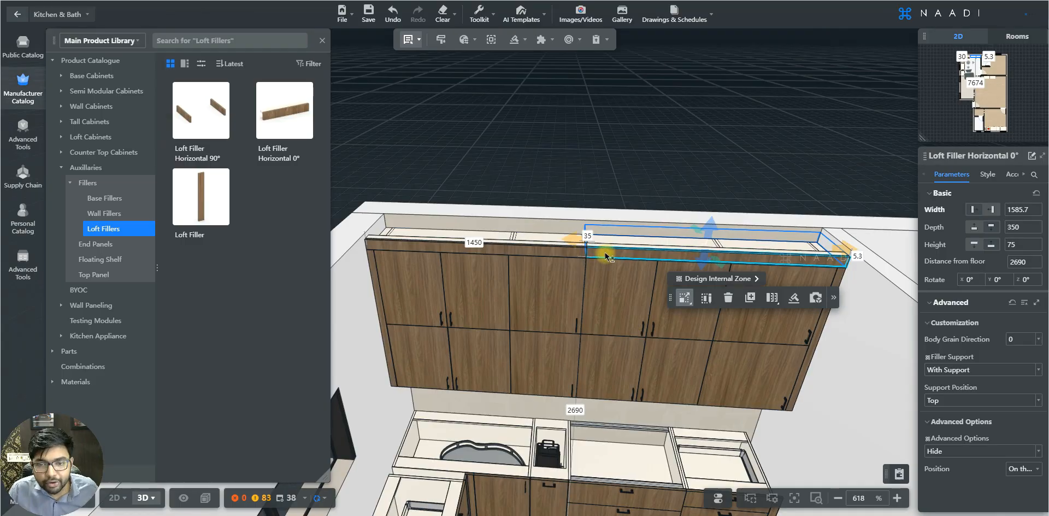
ctrl+click(567, 255)
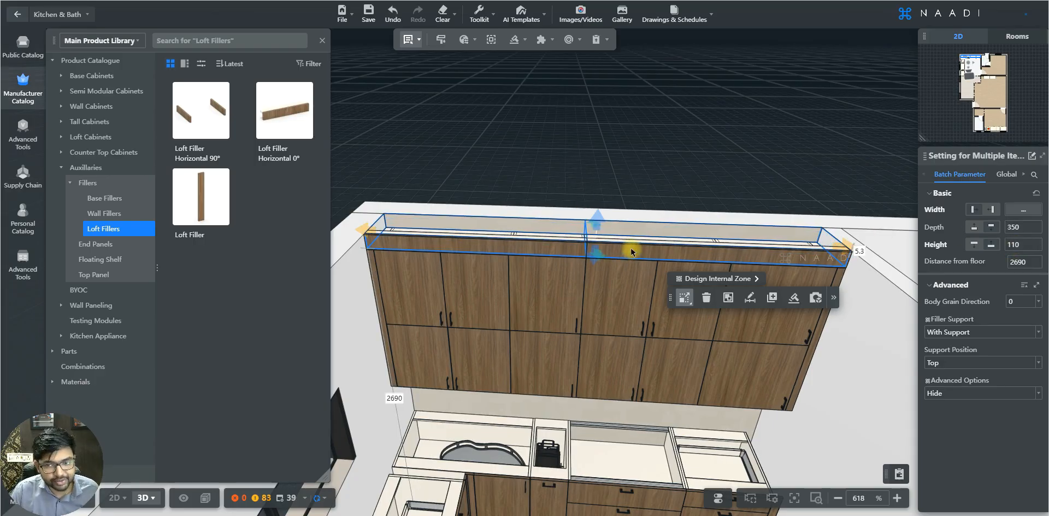
key(Escape)
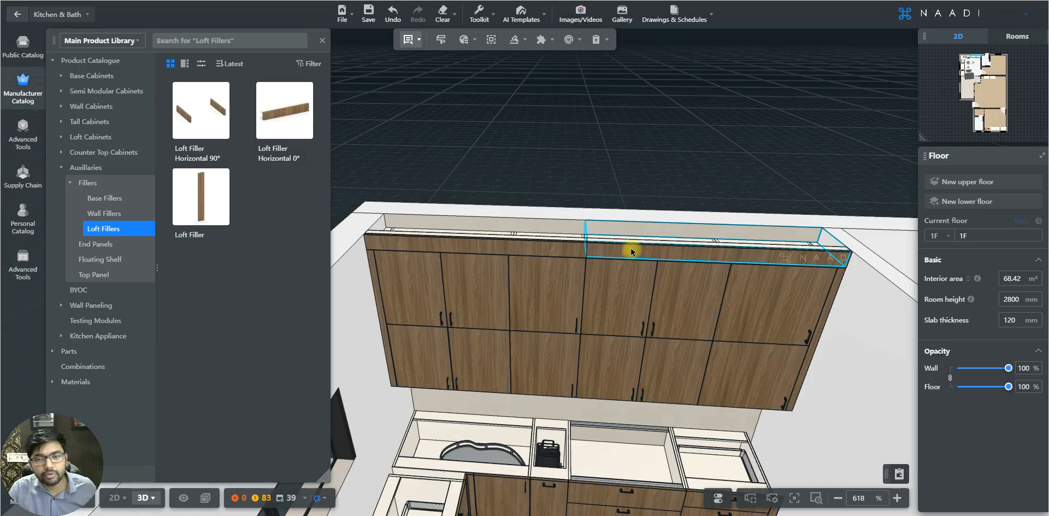
drag(631, 251, 658, 340)
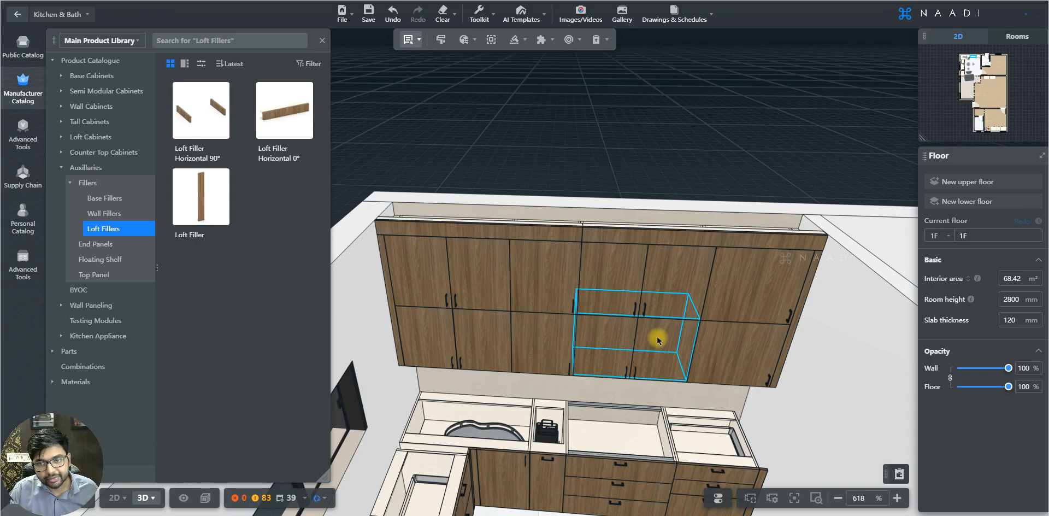
drag(657, 340, 719, 384)
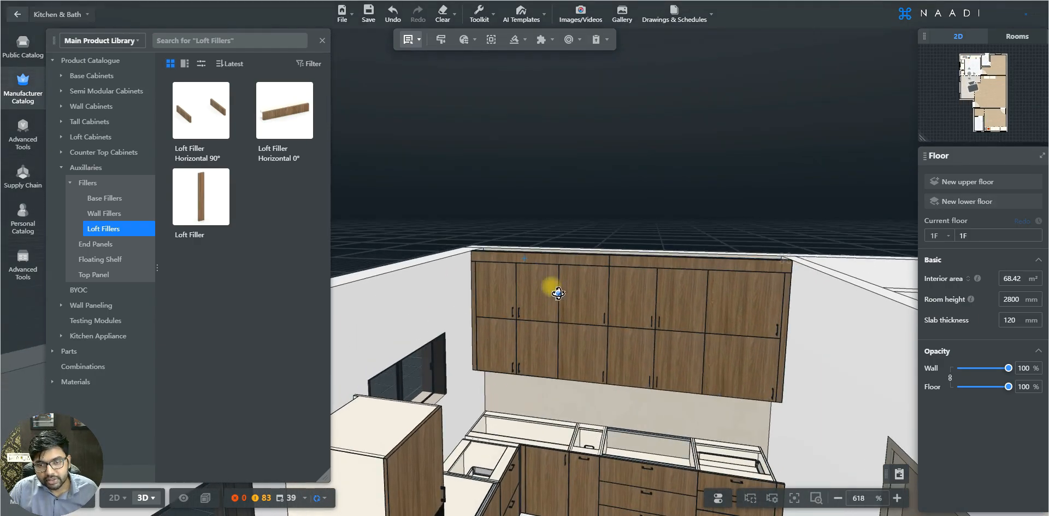
drag(621, 308, 496, 224)
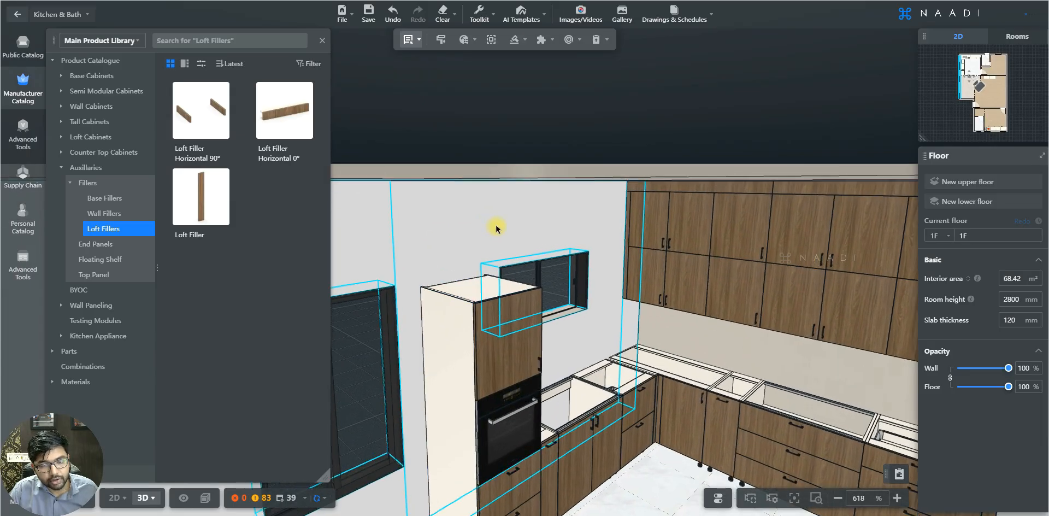